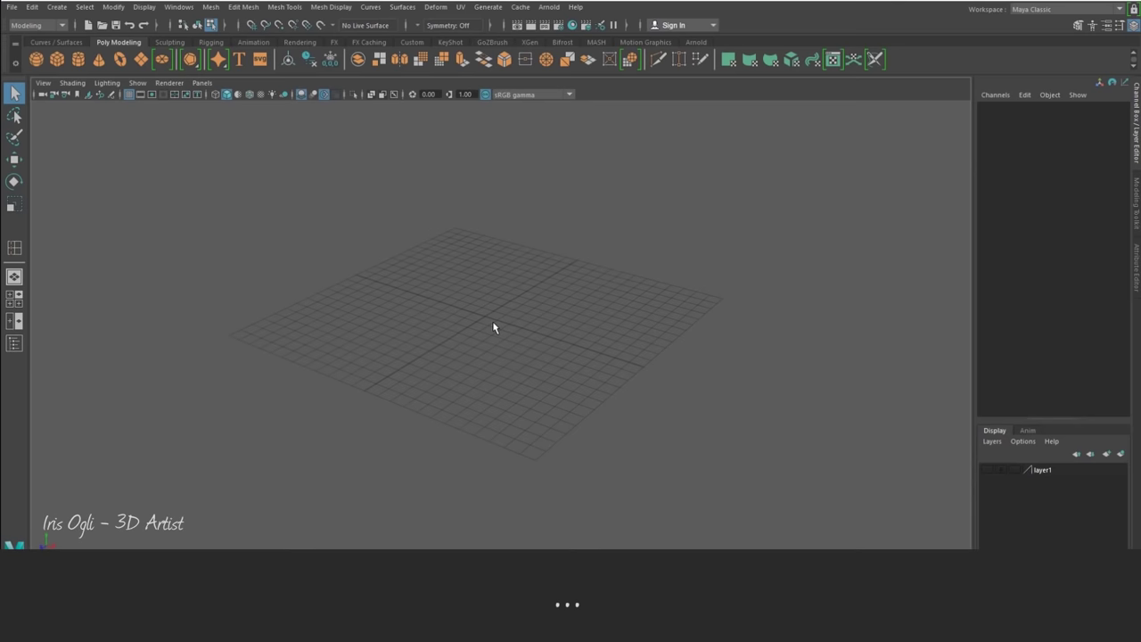
# Step: Create a polygon cube at the grid origin and display it shaded
pyautogui.click(57, 60)
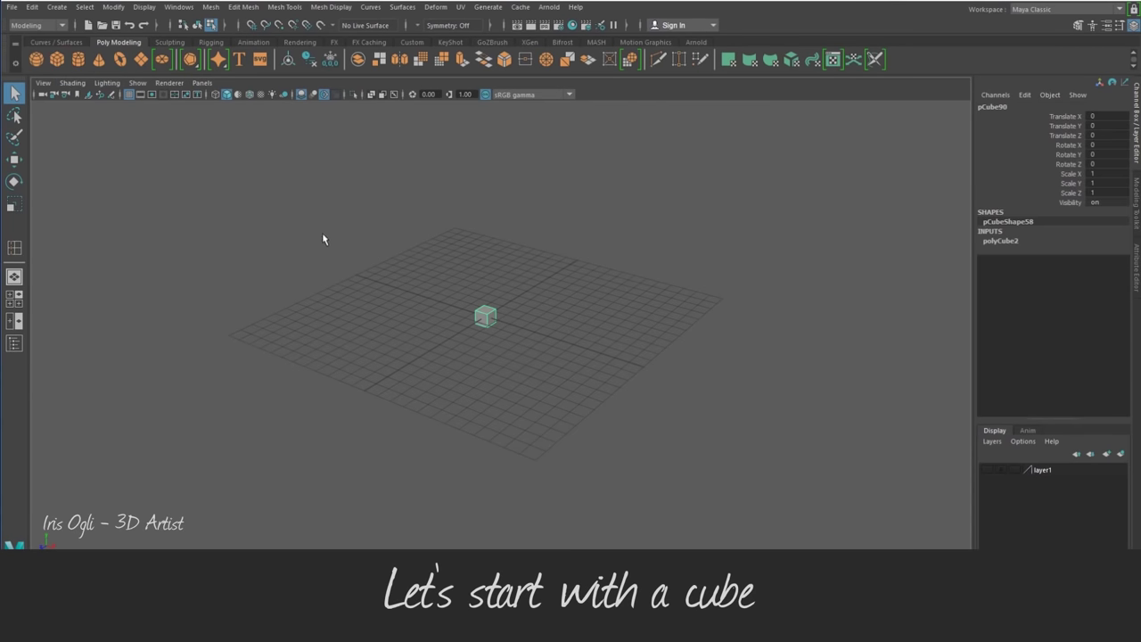
pyautogui.click(250, 95)
pyautogui.keyDown('alt'); pyautogui.moveTo(456, 219); pyautogui.dragTo(566, 351, button='right'); pyautogui.keyUp('alt')
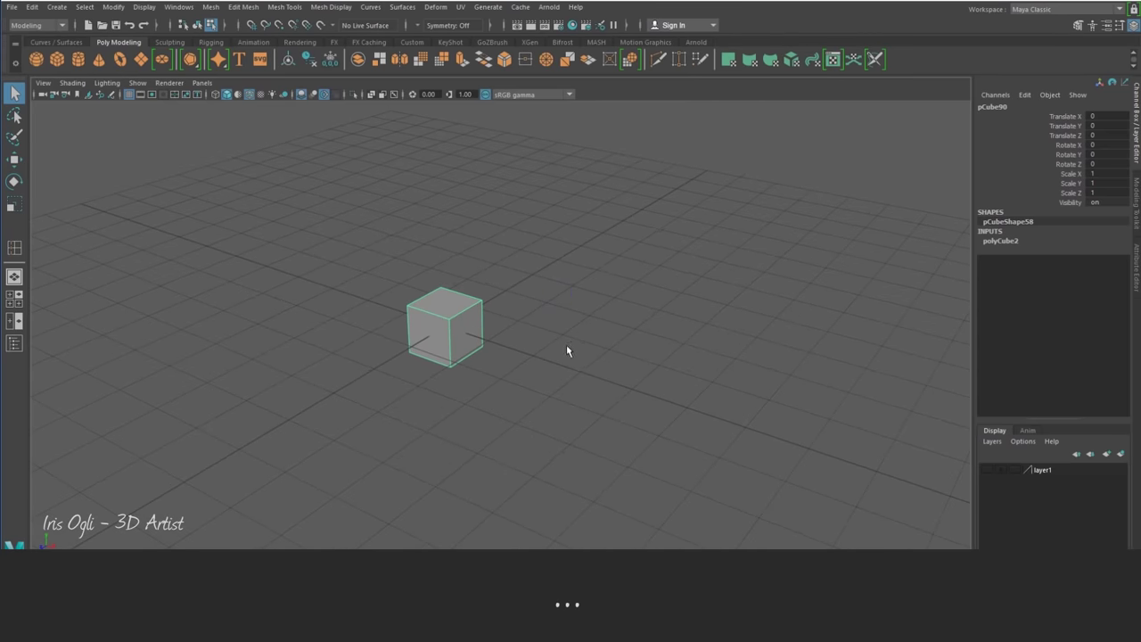
# Step: Bevel the cube's edges with fraction 0.4 in the Modeling Toolkit
pyautogui.click(1081, 25)
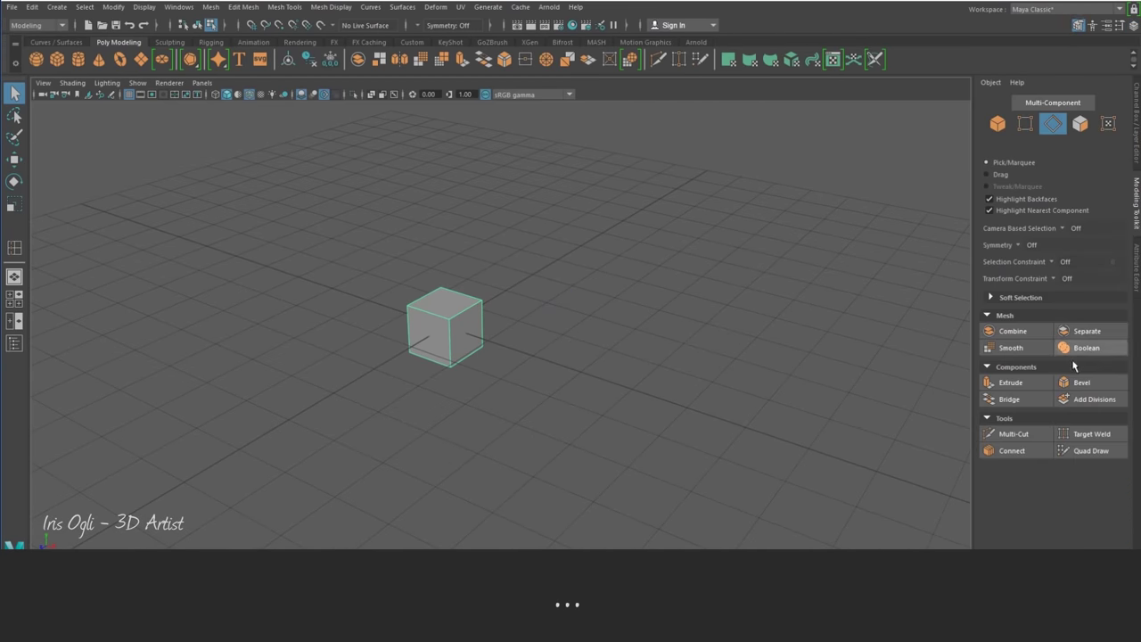
pyautogui.click(1074, 383)
pyautogui.moveTo(752, 345); pyautogui.dragTo(754, 355)
pyautogui.click(464, 338)
pyautogui.keyDown('alt'); pyautogui.moveTo(458, 420); pyautogui.dragTo(518, 408); pyautogui.keyUp('alt')
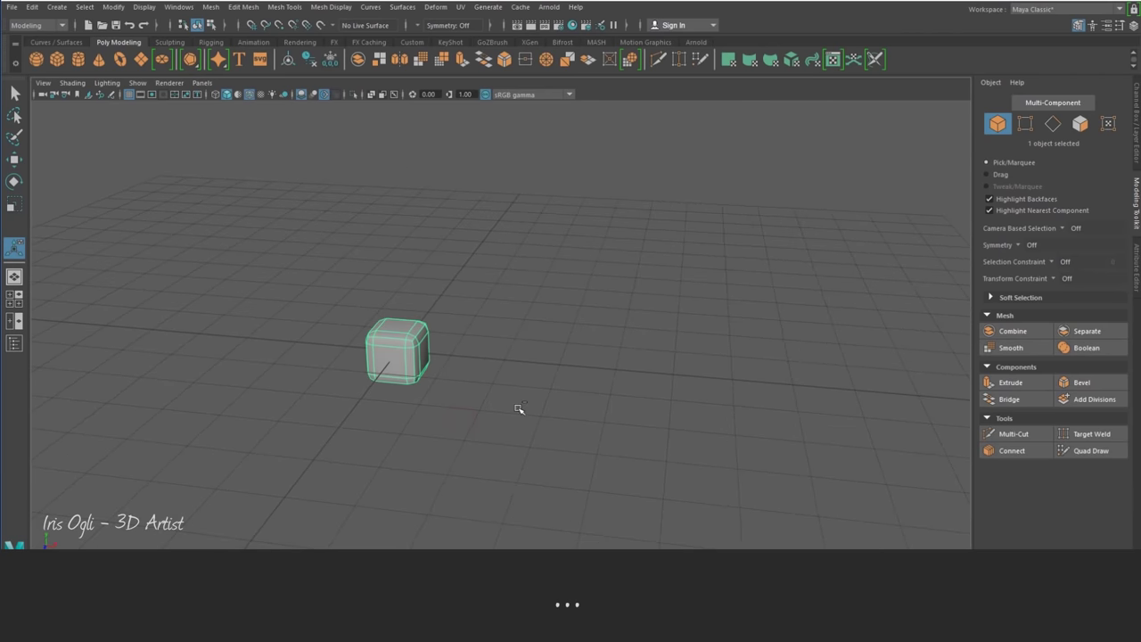
# Step: Duplicate the cube, slide the copy along X, and stretch it into a longer block
pyautogui.click(12, 161)
pyautogui.hotkey('ctrl', 'd')
pyautogui.moveTo(453, 356); pyautogui.dragTo(509, 362)
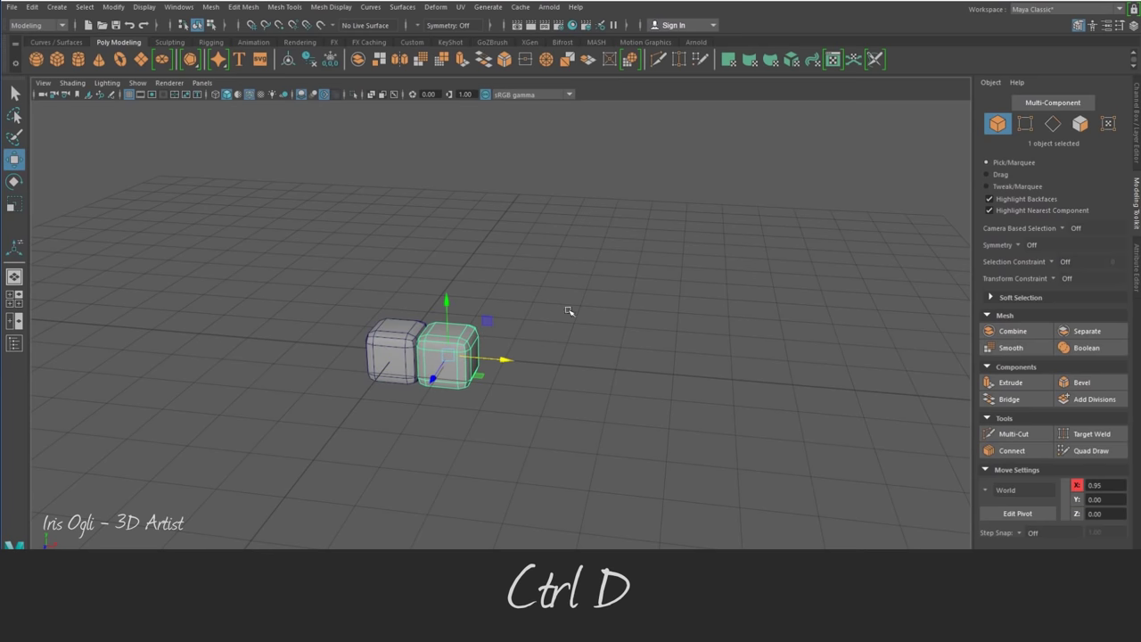
pyautogui.moveTo(611, 275); pyautogui.dragTo(611, 248, button='right')
pyautogui.keyDown('alt'); pyautogui.moveTo(510, 348); pyautogui.dragTo(443, 323); pyautogui.keyUp('alt')
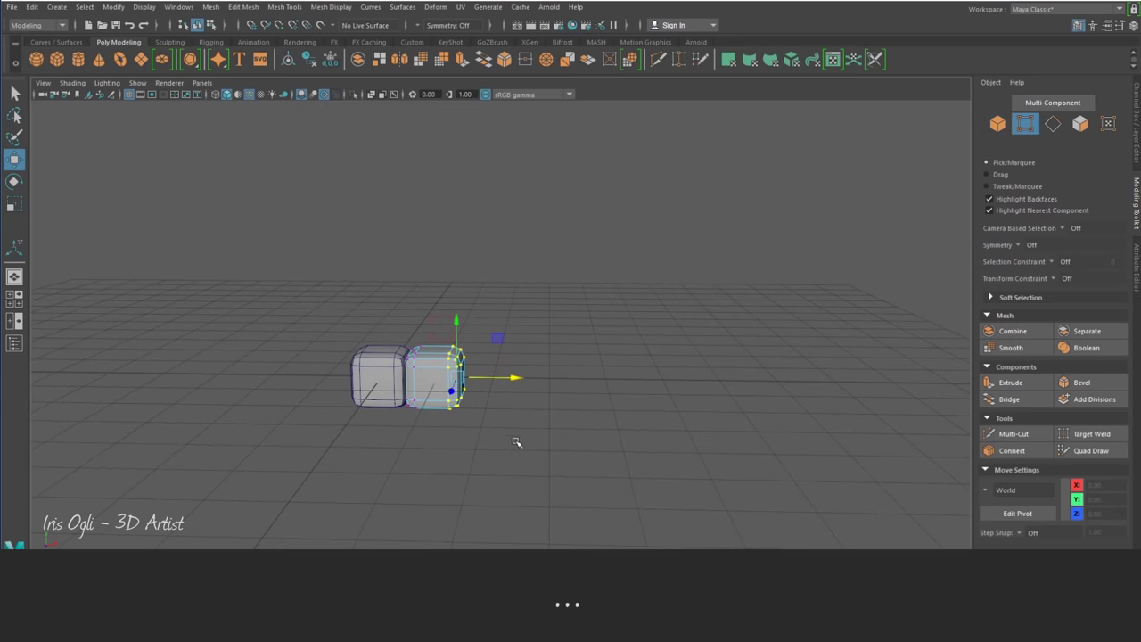
pyautogui.moveTo(515, 378); pyautogui.dragTo(562, 382)
pyautogui.click(581, 288)
pyautogui.press('F8')
pyautogui.keyDown('alt'); pyautogui.moveTo(581, 288); pyautogui.dragTo(570, 324); pyautogui.keyUp('alt')
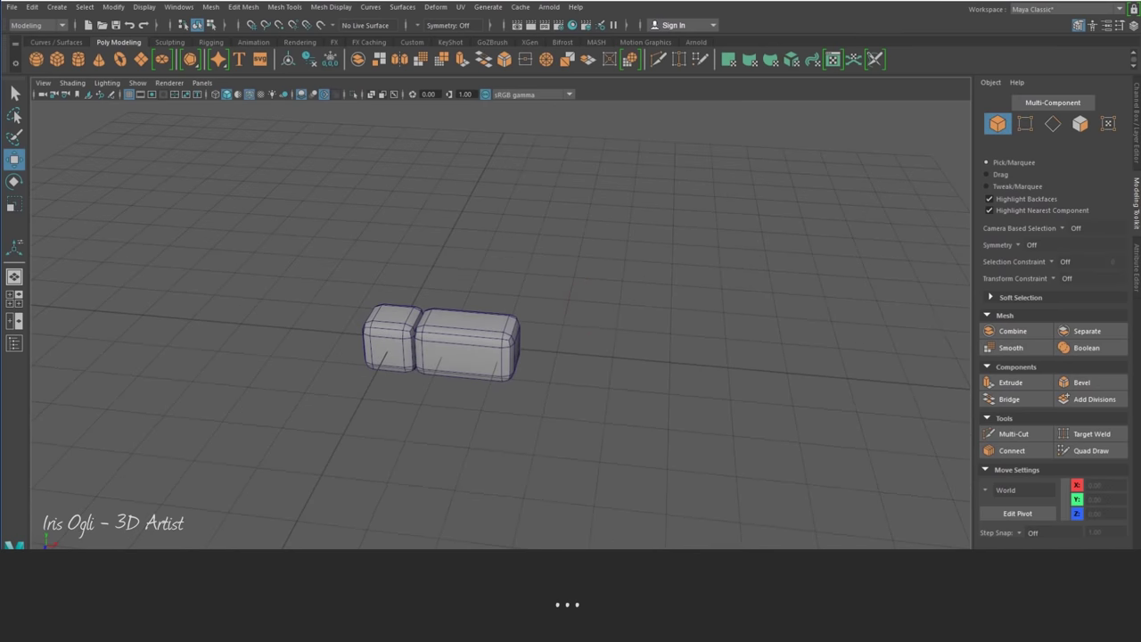
# Step: Insert two edge loops into the longer block, then select both boxes
pyautogui.click(284, 9)
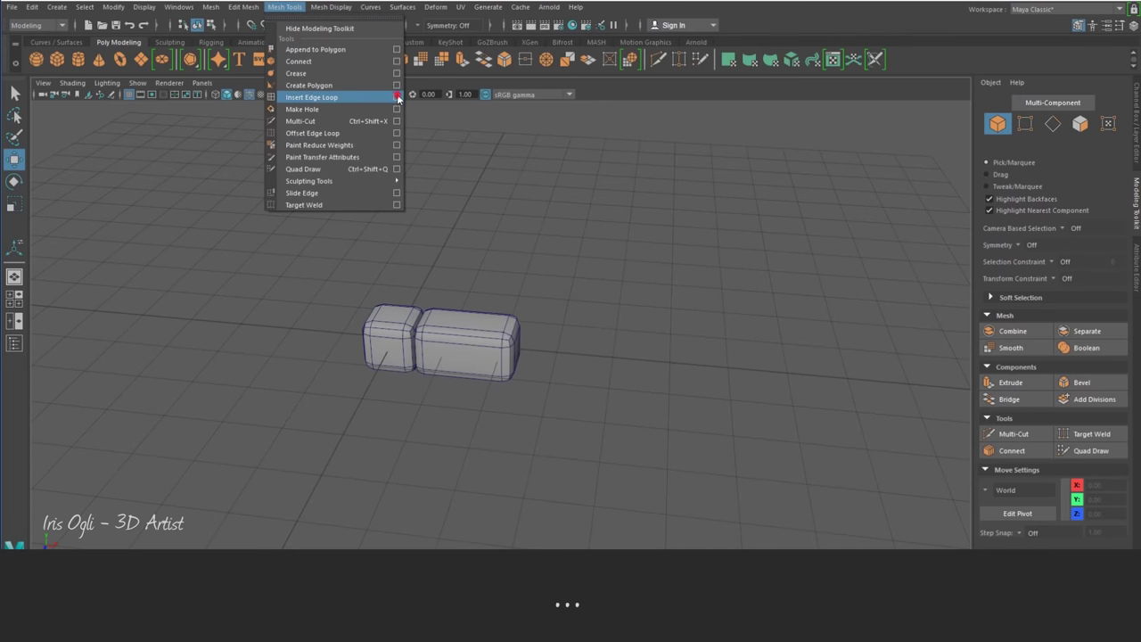
pyautogui.click(396, 98)
pyautogui.click(874, 194)
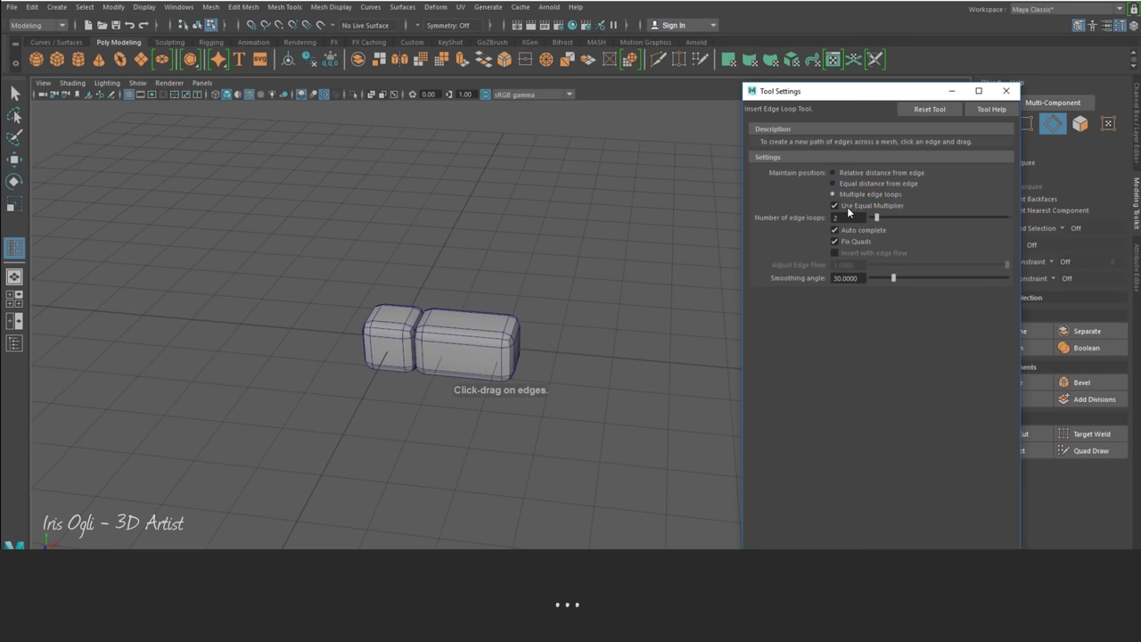
pyautogui.click(455, 337)
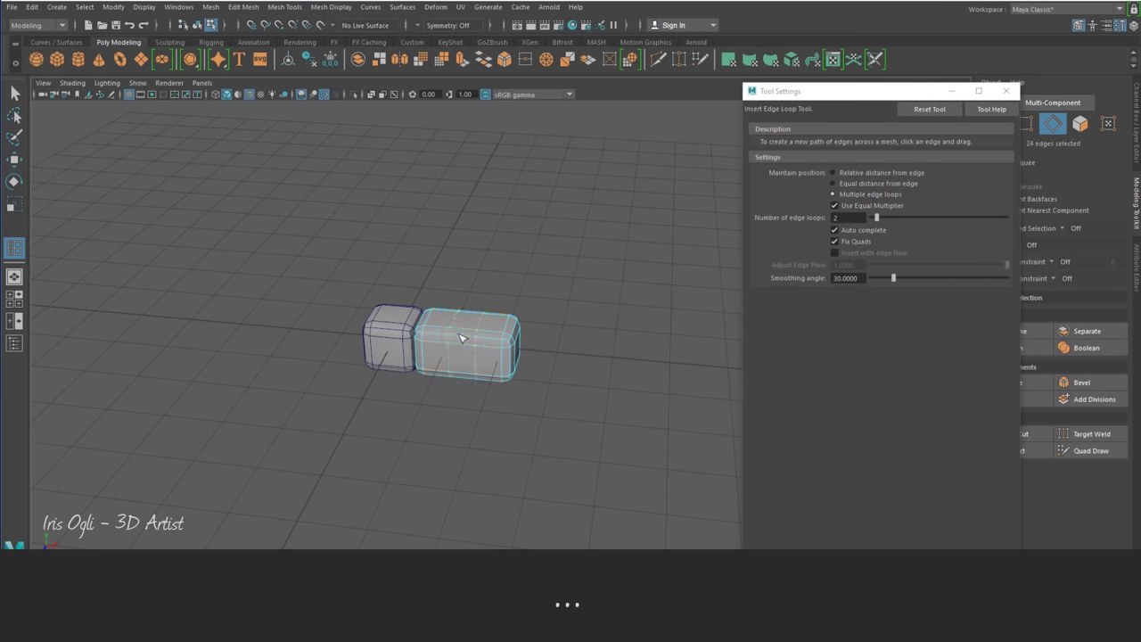
pyautogui.click(1008, 92)
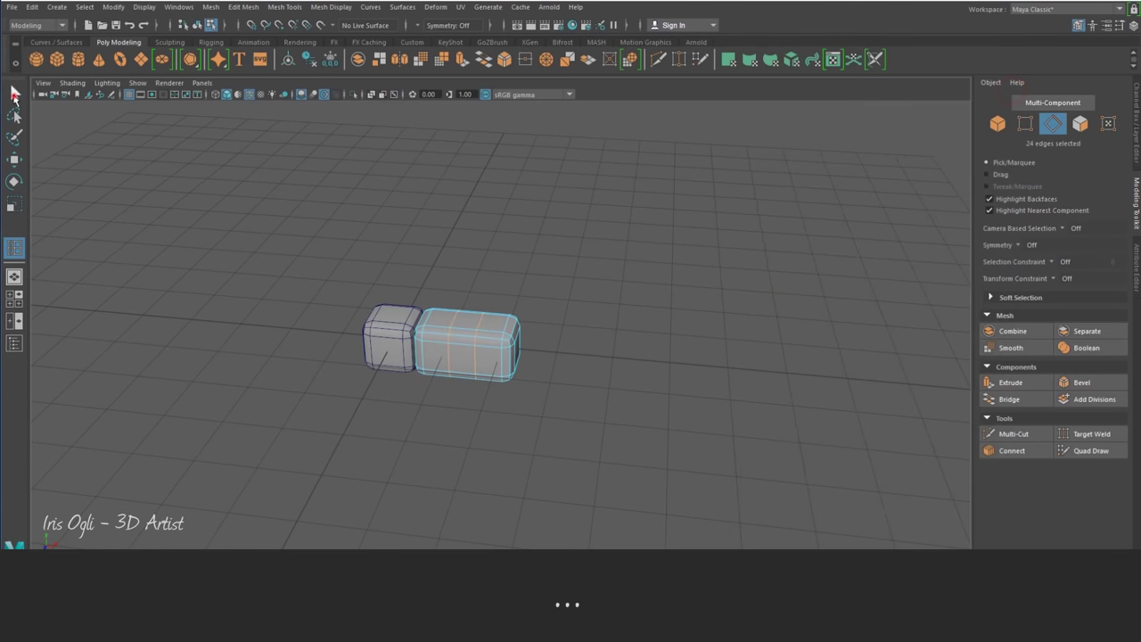
pyautogui.press('F8')
pyautogui.scroll(-3, 383, 312)
pyautogui.moveTo(352, 268); pyautogui.dragTo(606, 402)
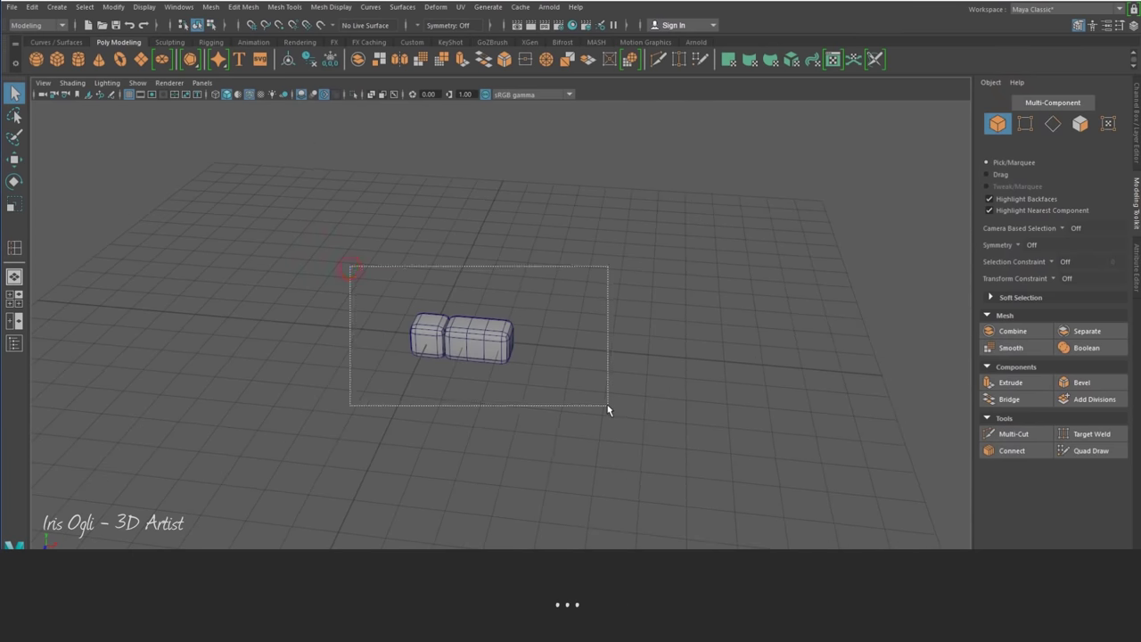
# Step: Duplicate the box pair with transform and repeat it along X into a row of twelve
pyautogui.click(32, 7)
pyautogui.click(114, 208)
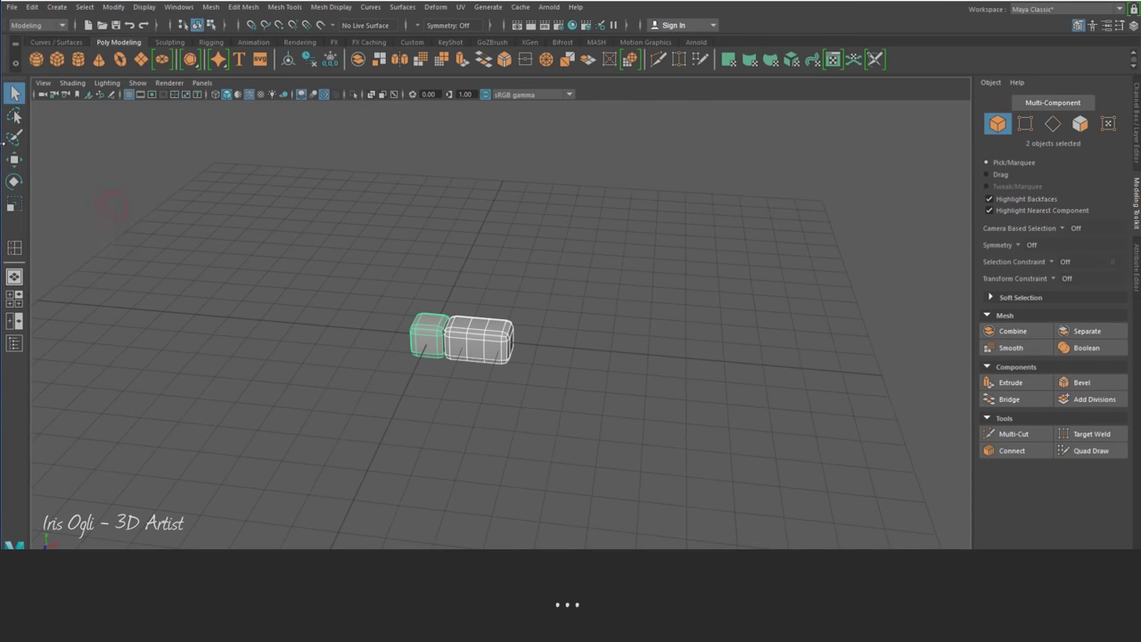
pyautogui.click(13, 161)
pyautogui.moveTo(490, 348); pyautogui.dragTo(591, 350)
pyautogui.press('g')
pyautogui.press('g')
pyautogui.press('g')
pyautogui.press('g')
# Step: Combine all twelve boxes into a single mesh
pyautogui.scroll(-3, 564, 424)
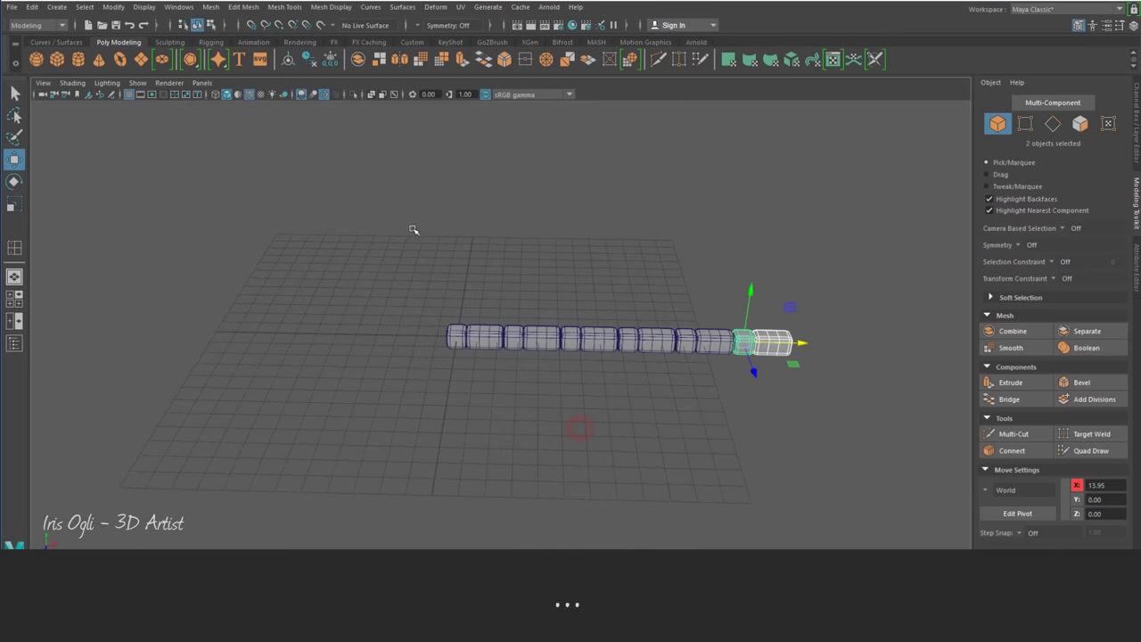
pyautogui.moveTo(413, 229); pyautogui.dragTo(869, 412)
pyautogui.click(1010, 331)
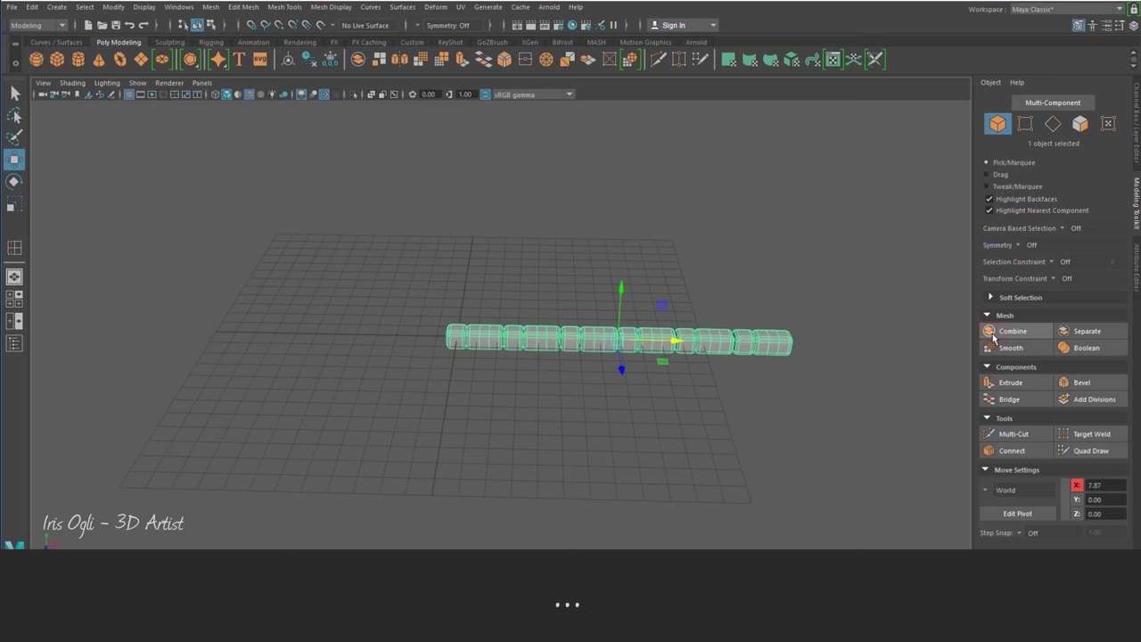
pyautogui.click(449, 12)
pyautogui.moveTo(458, 171)
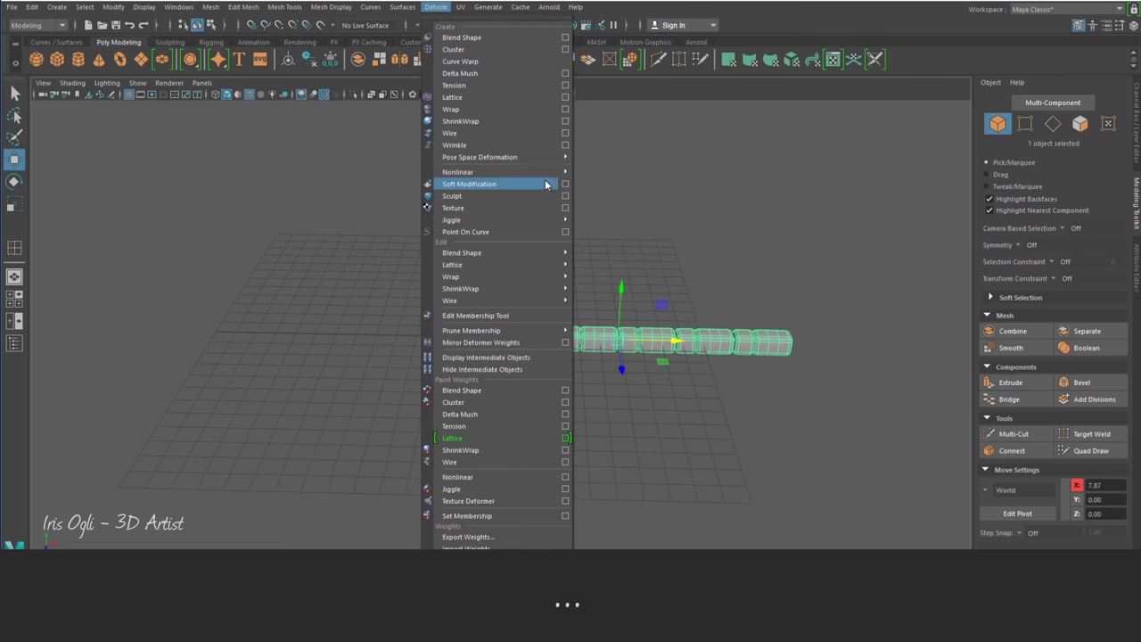
# Step: Add a Bend deformer with curvature 180 to curl the brick row into a closed ring
pyautogui.click(595, 182)
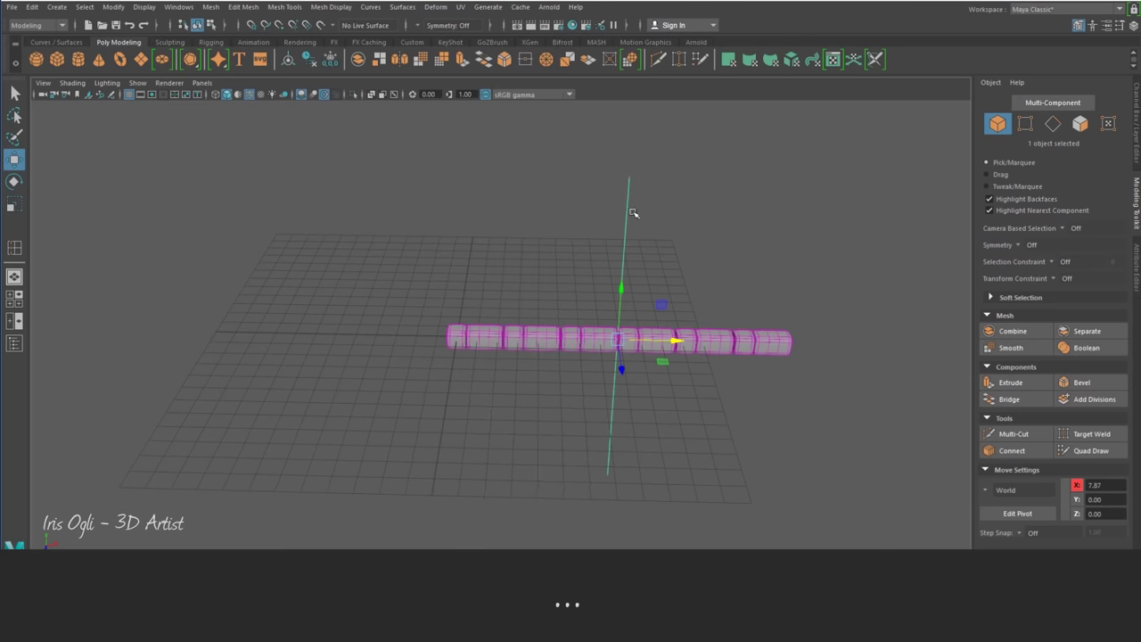
pyautogui.click(1138, 130)
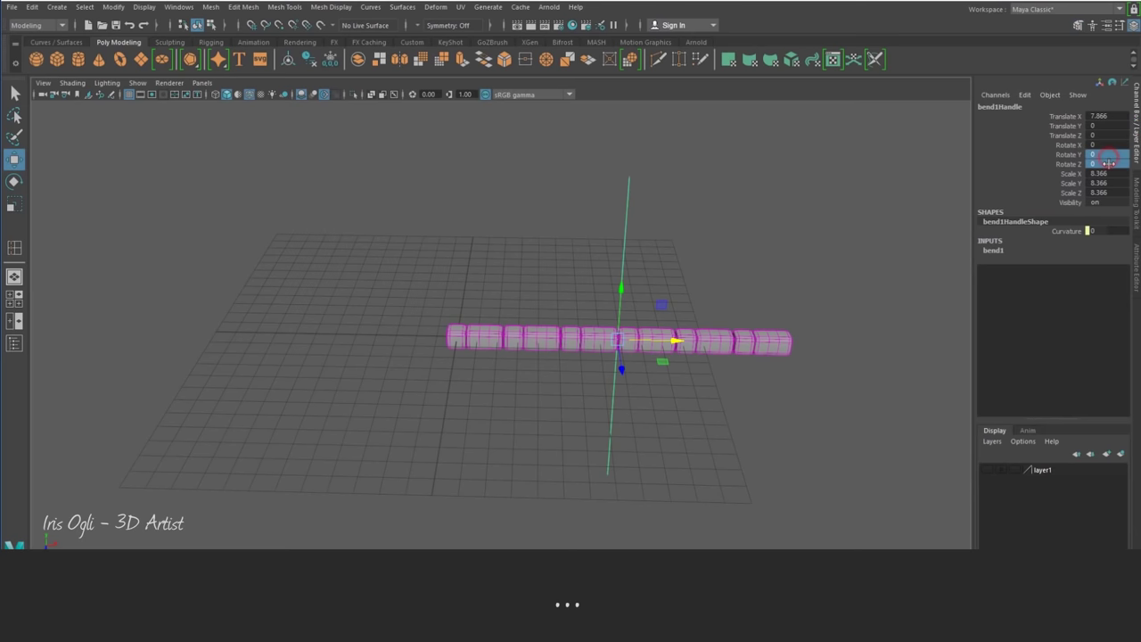
pyautogui.write('90')
pyautogui.click(993, 253)
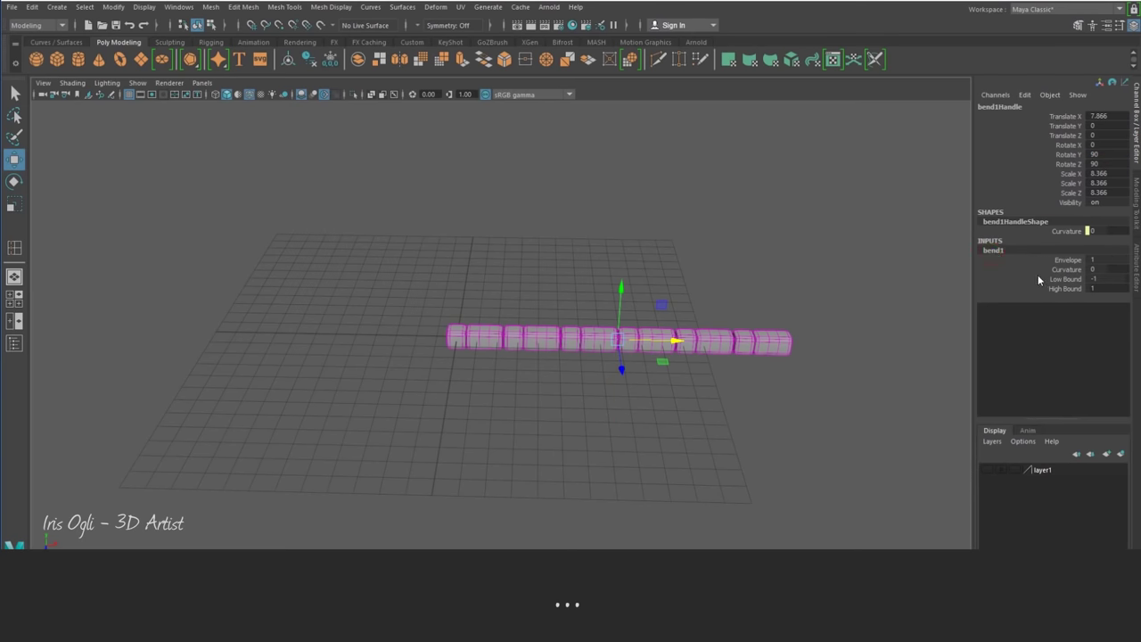
pyautogui.click(990, 269)
pyautogui.moveTo(823, 326); pyautogui.dragTo(916, 333, button='middle')
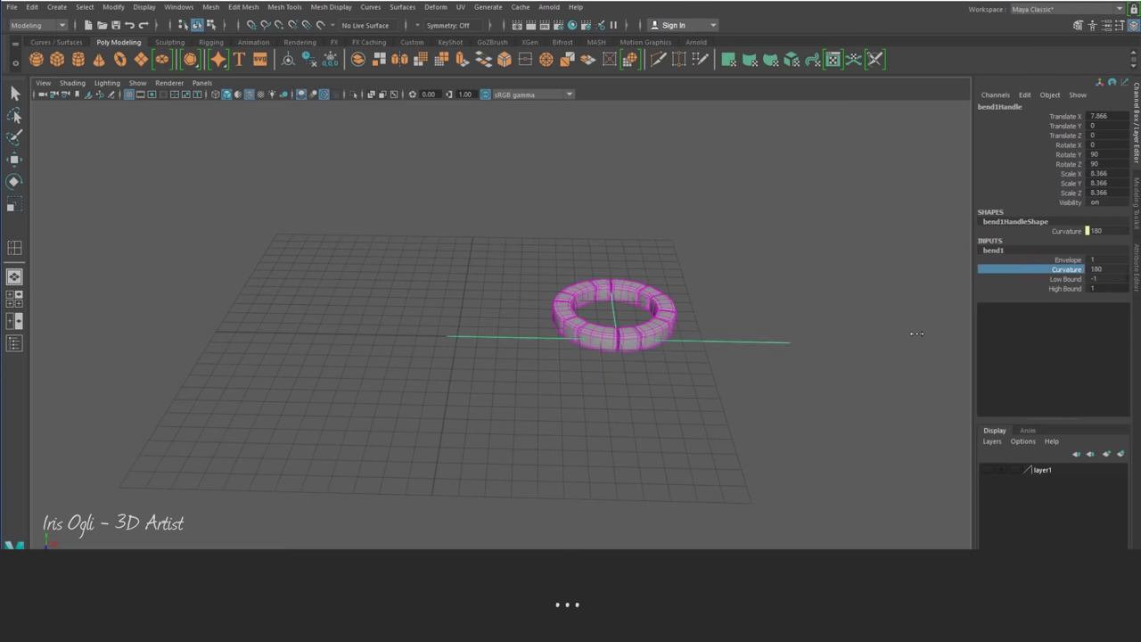
pyautogui.press('w')
pyautogui.click(675, 323)
pyautogui.click(31, 11)
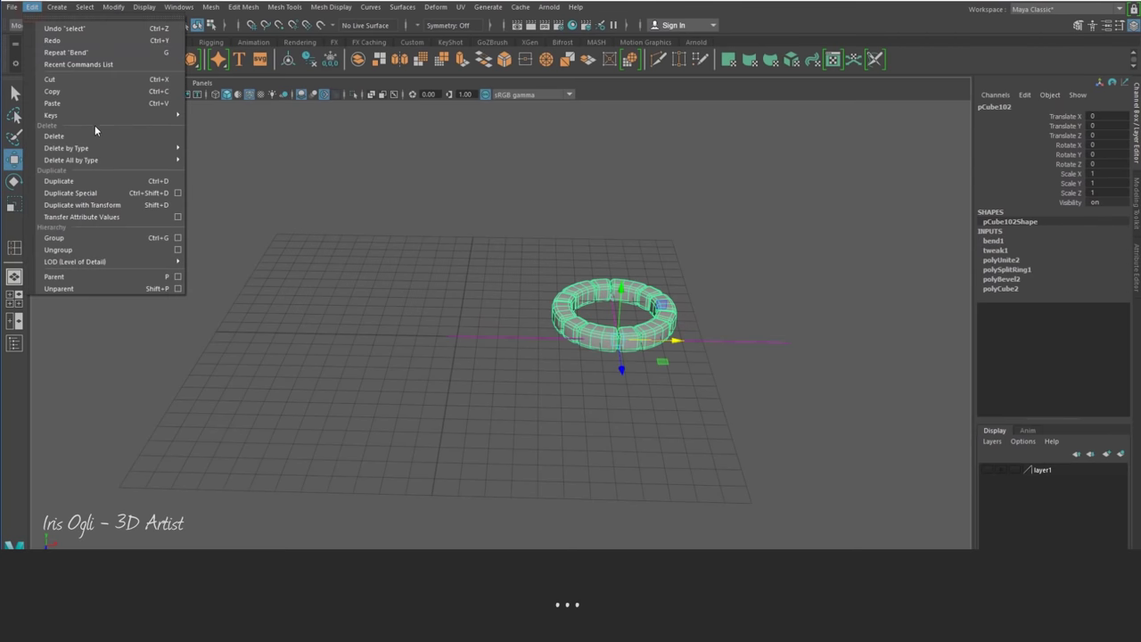
# Step: Delete the ring's history, centre its pivot, and place it at the grid centre on the ground
pyautogui.click(200, 153)
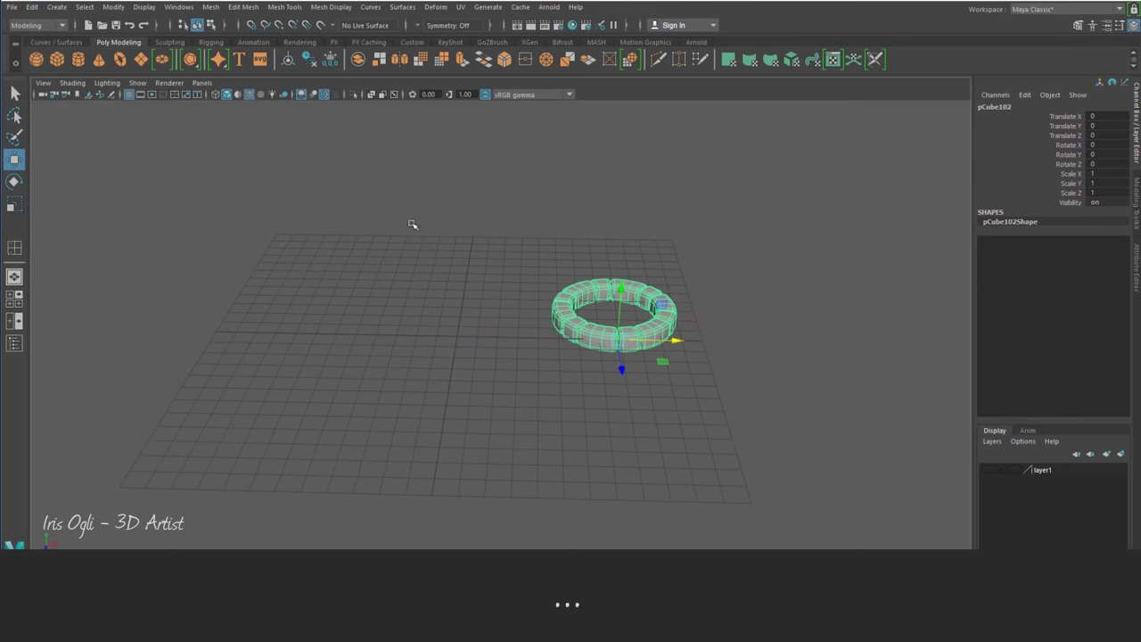
pyautogui.click(114, 7)
pyautogui.click(143, 93)
pyautogui.moveTo(614, 313); pyautogui.dragTo(456, 337)
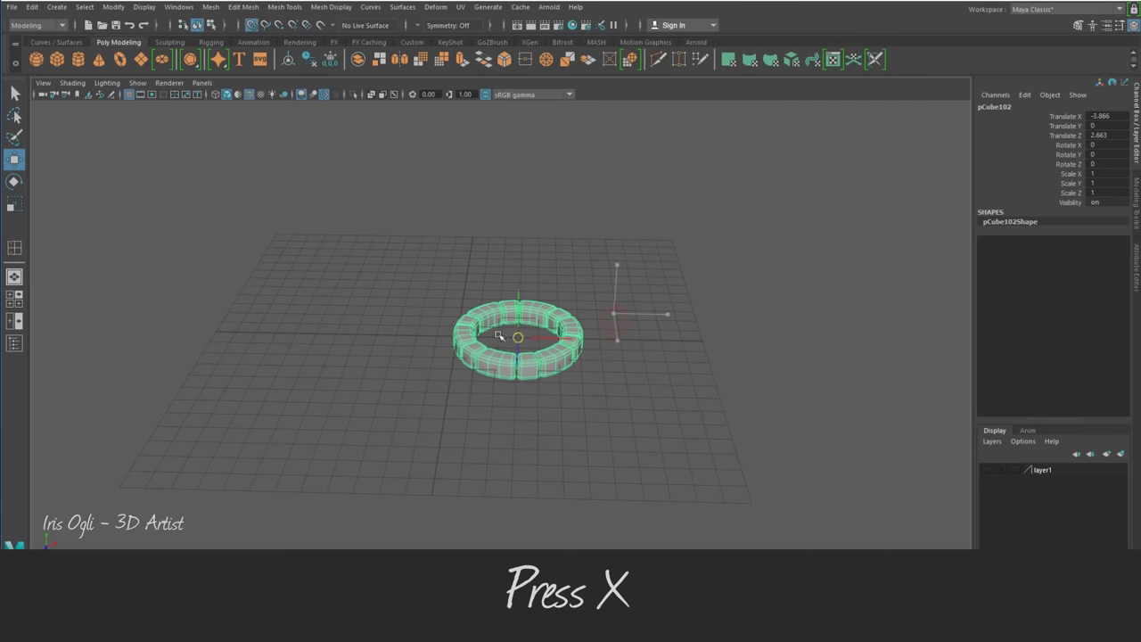
pyautogui.press('space')
pyautogui.moveTo(587, 298); pyautogui.dragTo(555, 314)
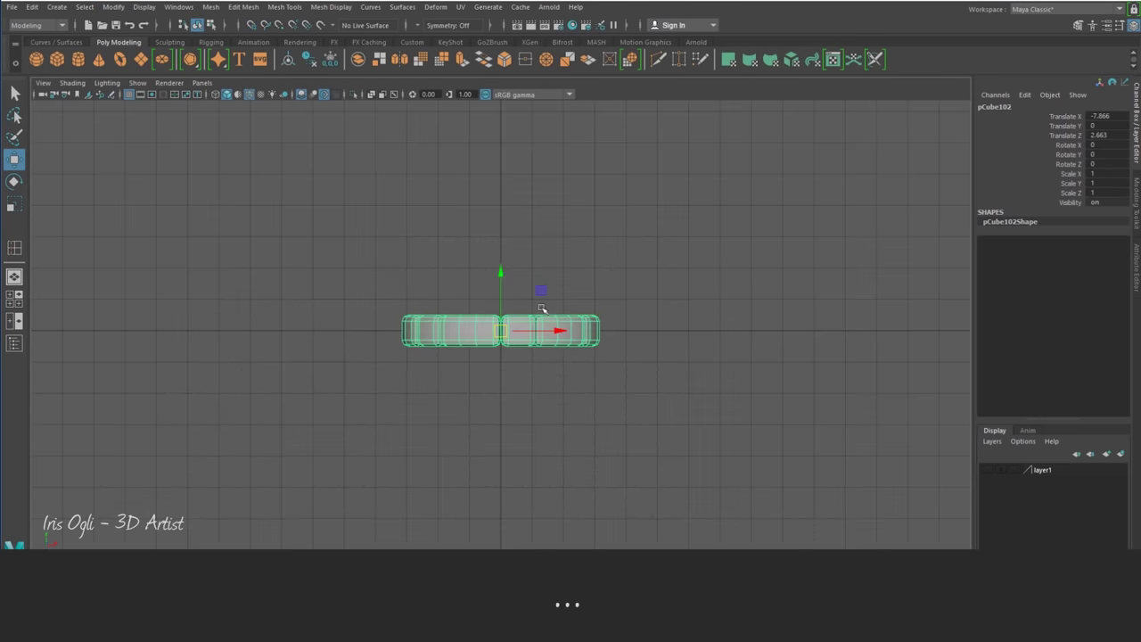
pyautogui.moveTo(503, 272); pyautogui.dragTo(501, 254)
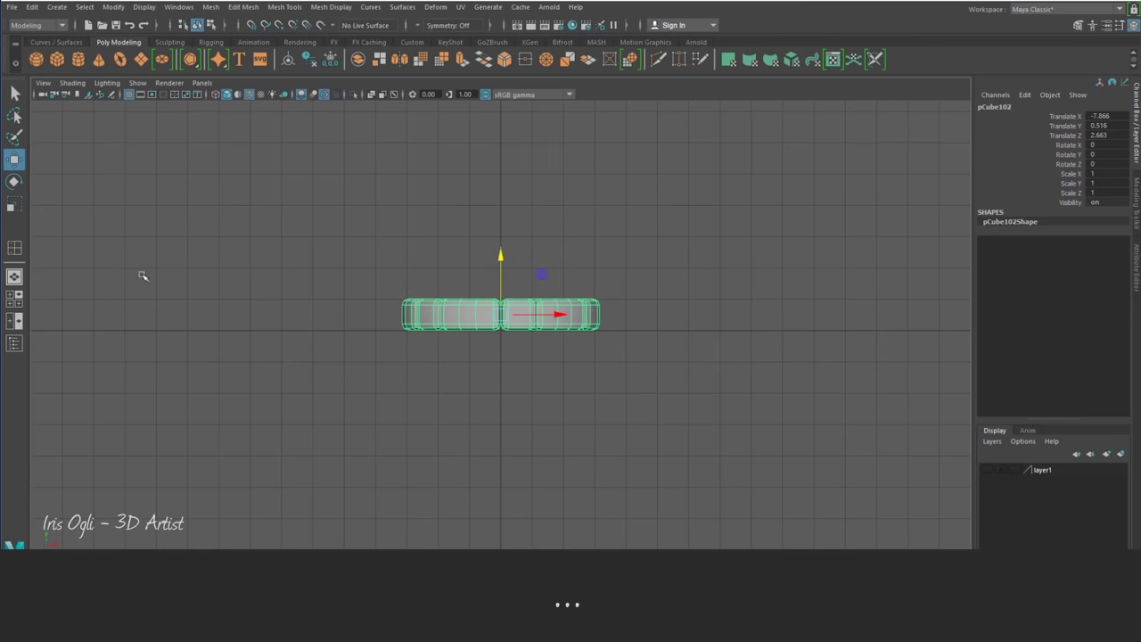
pyautogui.click(14, 277)
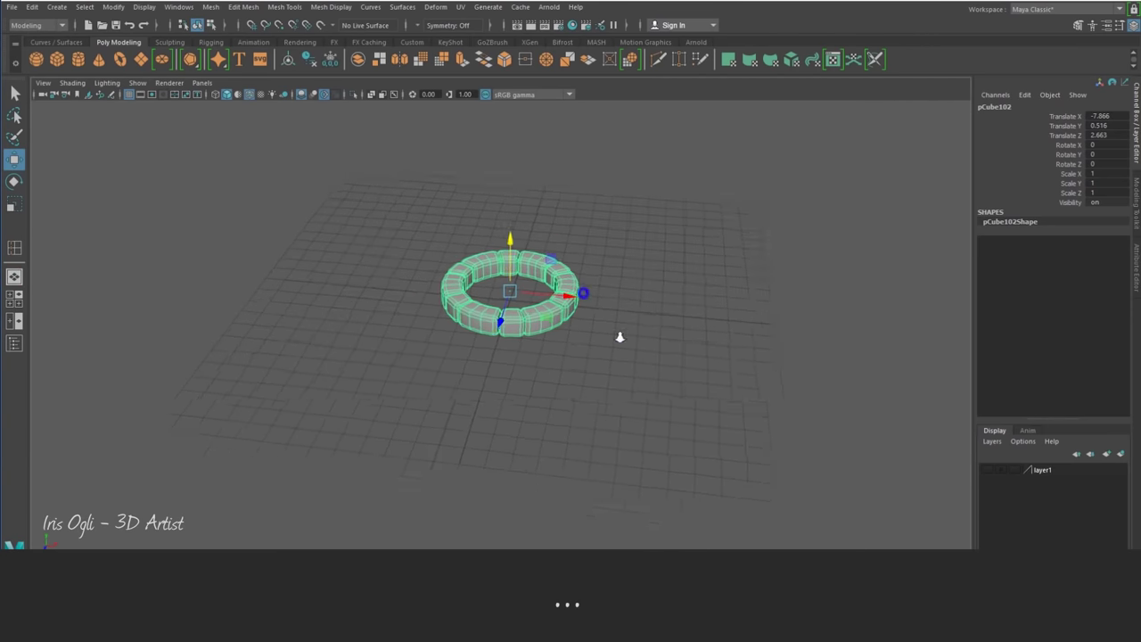
pyautogui.keyDown('alt'); pyautogui.moveTo(615, 318); pyautogui.dragTo(608, 358, button='middle'); pyautogui.keyUp('alt')
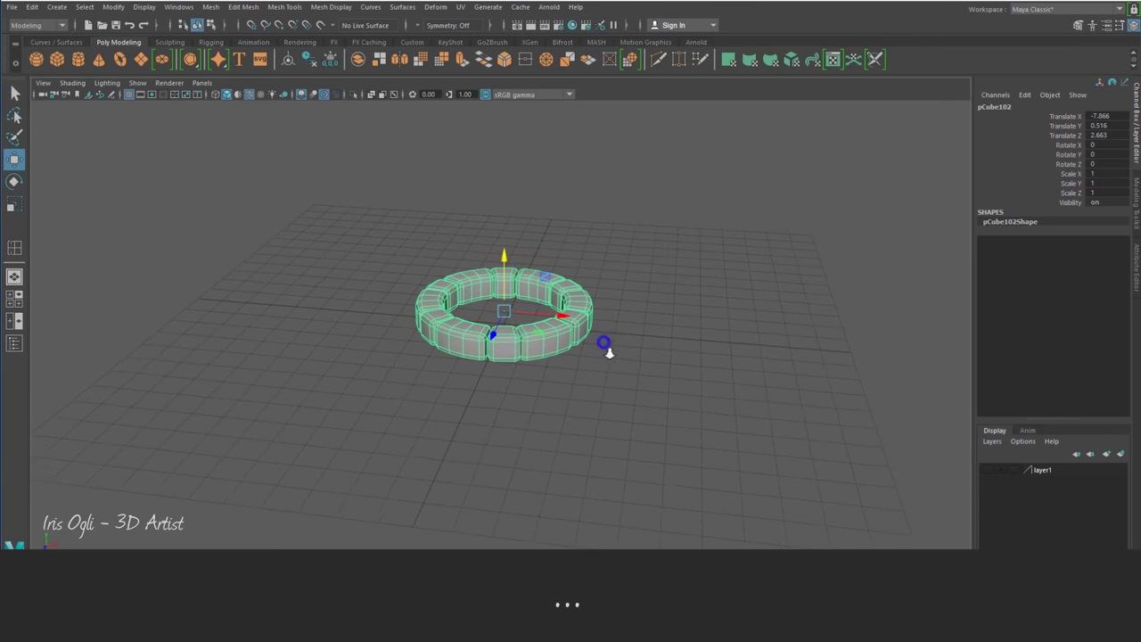
# Step: Duplicate the ring upward with a rotation and repeat to stack four staggered courses
pyautogui.click(38, 11)
pyautogui.click(110, 204)
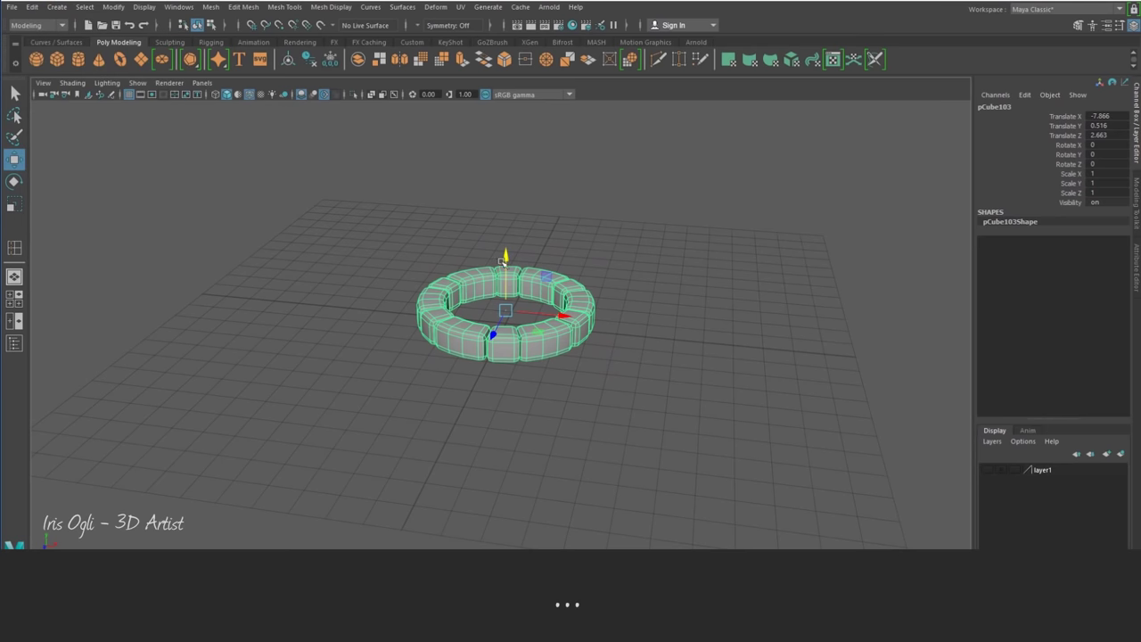
pyautogui.moveTo(501, 263); pyautogui.dragTo(507, 229)
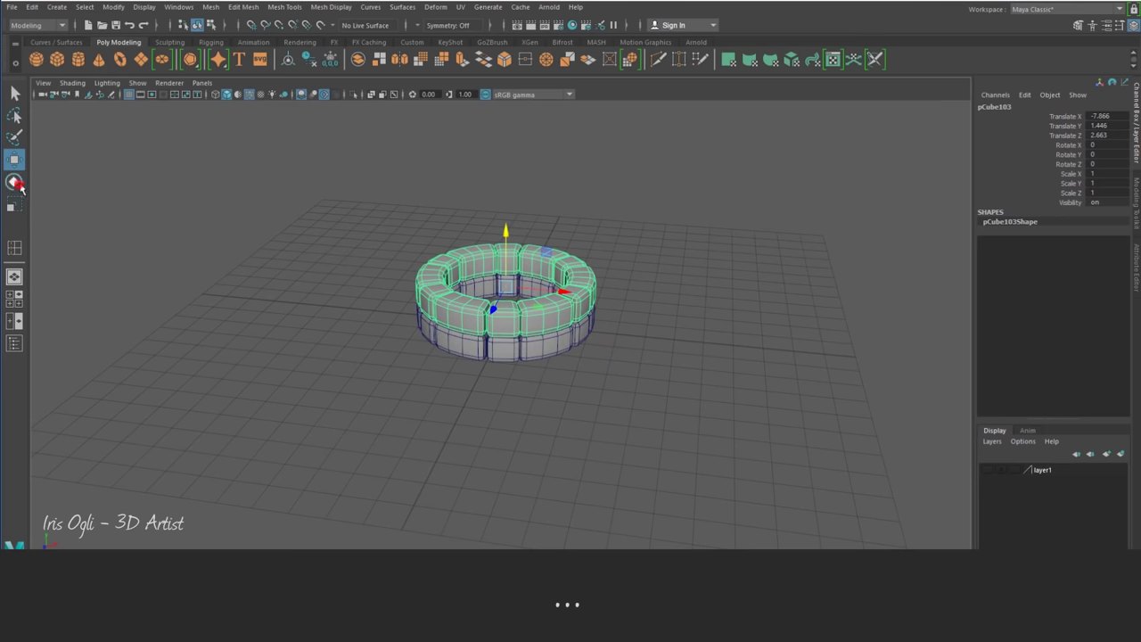
pyautogui.click(14, 182)
pyautogui.moveTo(491, 306); pyautogui.dragTo(520, 307)
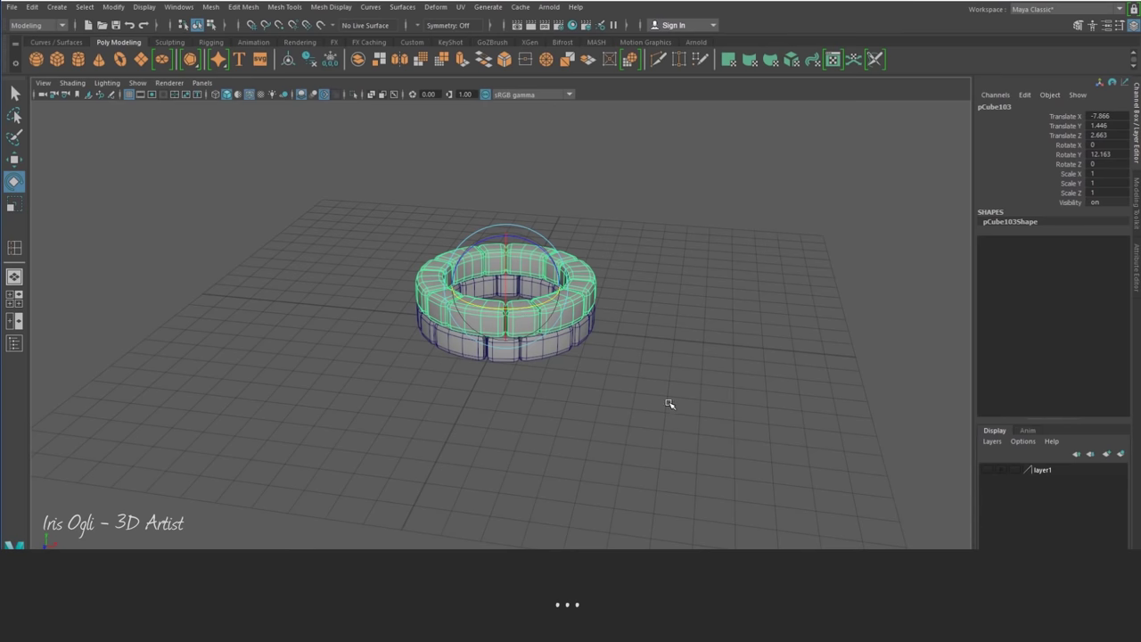
pyautogui.press('g')
pyautogui.press('g')
pyautogui.click(634, 407)
pyautogui.keyDown('alt'); pyautogui.moveTo(581, 401); pyautogui.dragTo(539, 348); pyautogui.keyUp('alt')
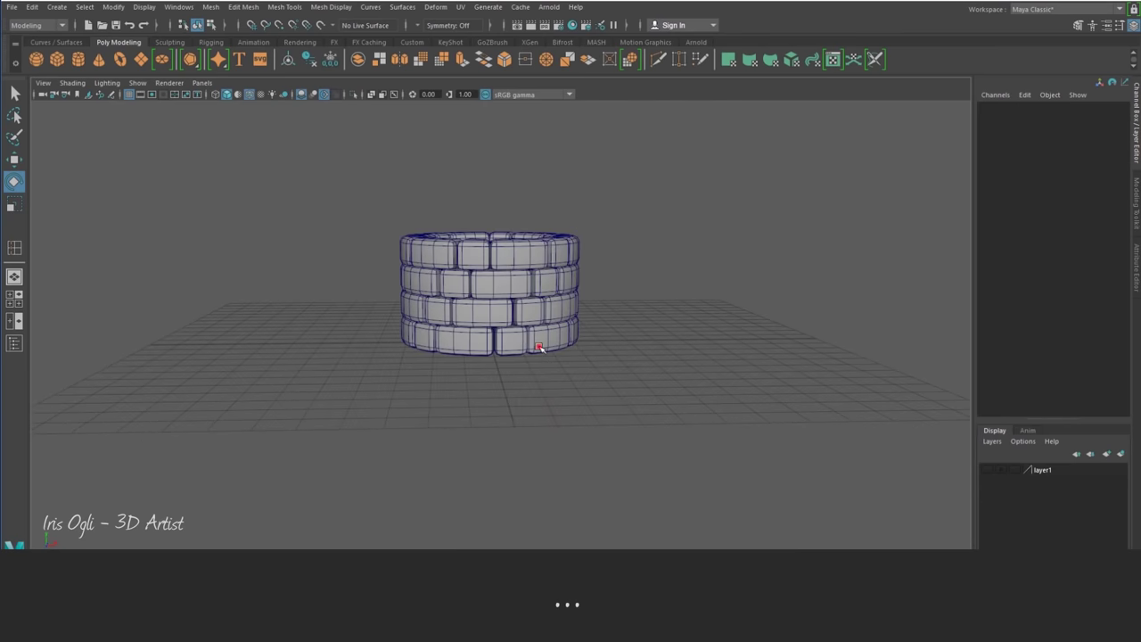
# Step: Enlarge the bottom ring slightly into a wider base and nudge the rings vertically
pyautogui.click(539, 348)
pyautogui.click(14, 204)
pyautogui.keyDown('alt'); pyautogui.moveTo(455, 348); pyautogui.dragTo(453, 377); pyautogui.keyUp('alt')
pyautogui.moveTo(505, 320); pyautogui.dragTo(535, 321)
pyautogui.click(561, 428)
pyautogui.moveTo(561, 428)
pyautogui.keyDown('alt'); pyautogui.mouseDown()
pyautogui.moveTo(591, 420)
pyautogui.moveTo(428, 255)
pyautogui.moveTo(255, 176)
pyautogui.moveTo(617, 339)
pyautogui.mouseUp(); pyautogui.keyUp('alt')
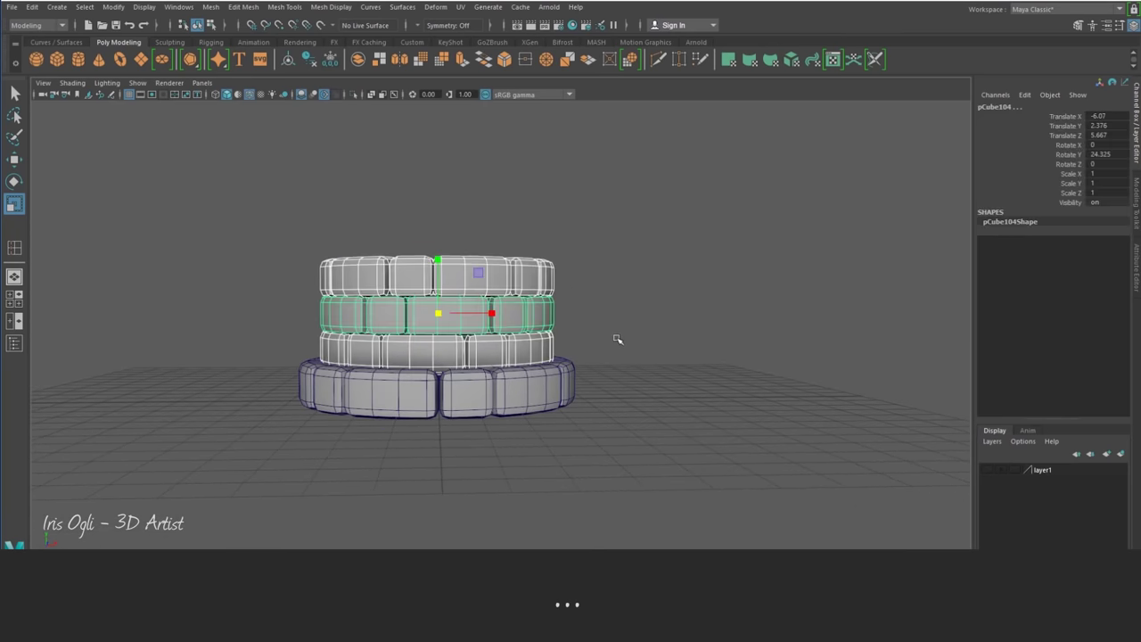
pyautogui.press('w')
pyautogui.moveTo(438, 259); pyautogui.dragTo(438, 253)
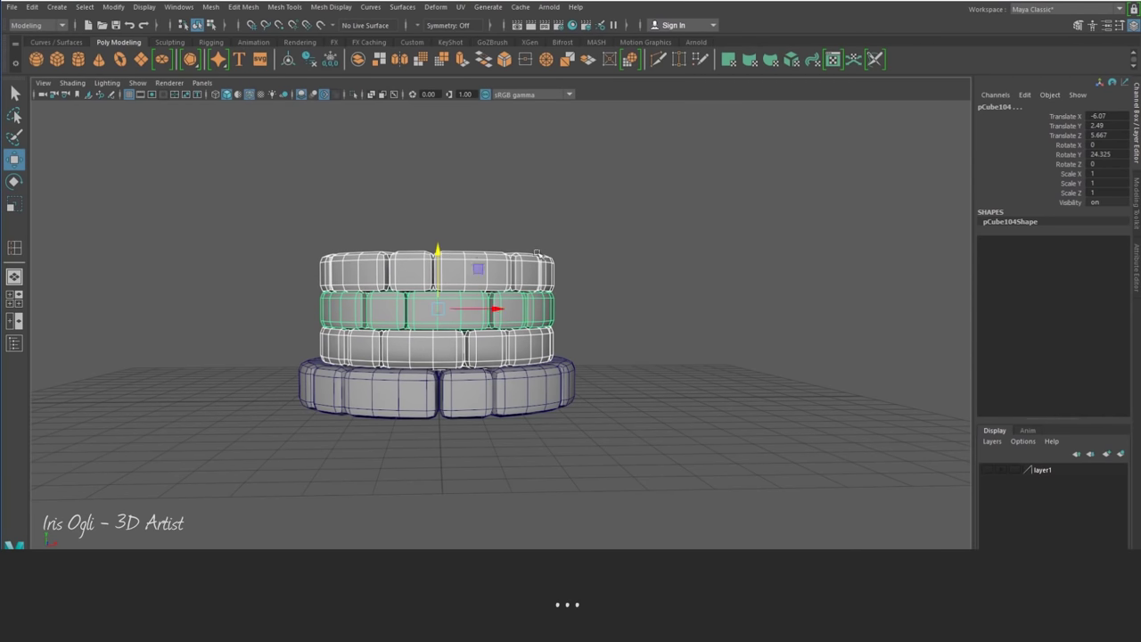
pyautogui.click(636, 297)
pyautogui.moveTo(636, 298)
pyautogui.keyDown('alt'); pyautogui.mouseDown()
pyautogui.moveTo(614, 375)
pyautogui.moveTo(624, 393)
pyautogui.mouseUp(); pyautogui.keyUp('alt')
# Step: Select all stacked brick rings and combine them into one mesh
pyautogui.moveTo(257, 165); pyautogui.dragTo(744, 499)
pyautogui.click(210, 8)
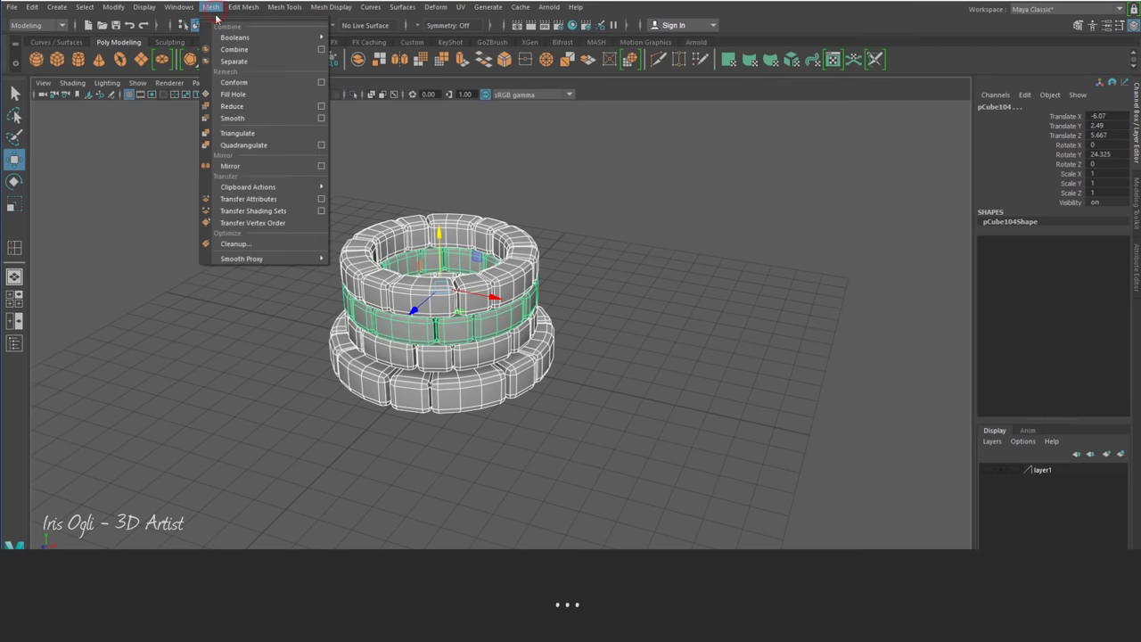
pyautogui.click(238, 47)
pyautogui.click(170, 42)
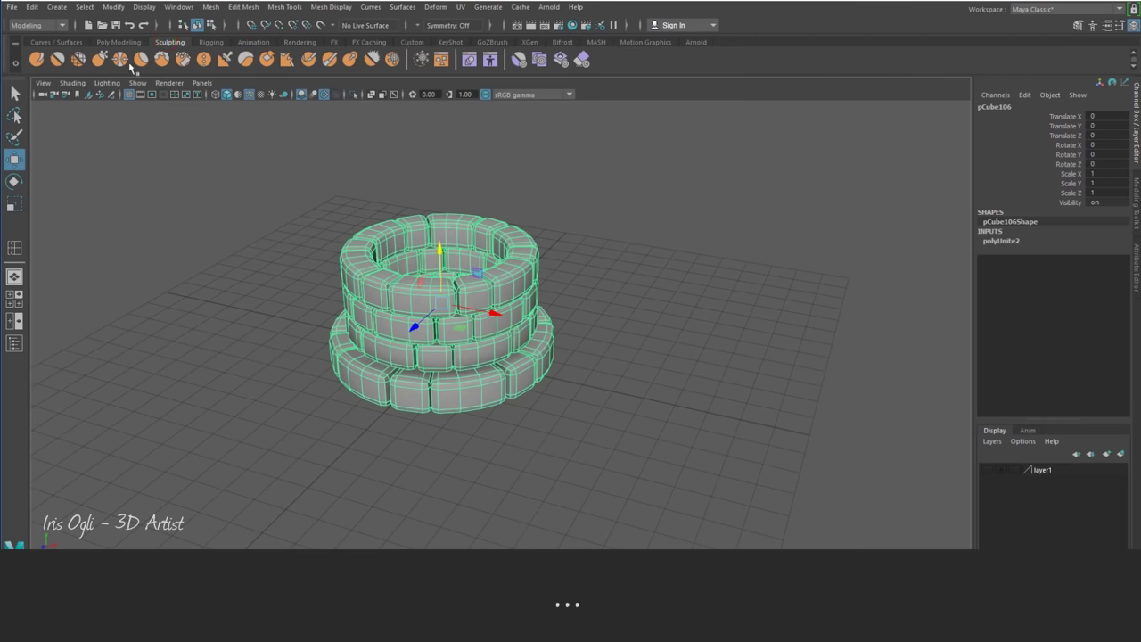
# Step: Pick the Grab sculpting brush and adjust its settings
pyautogui.click(99, 59)
pyautogui.doubleClick(14, 249)
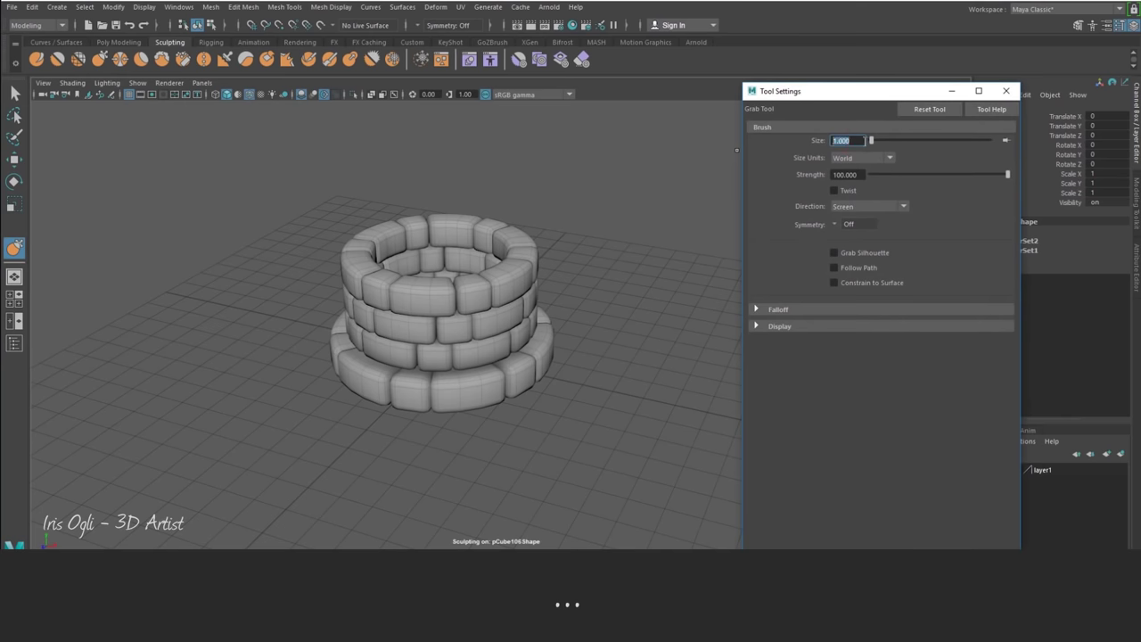
pyautogui.click(1007, 91)
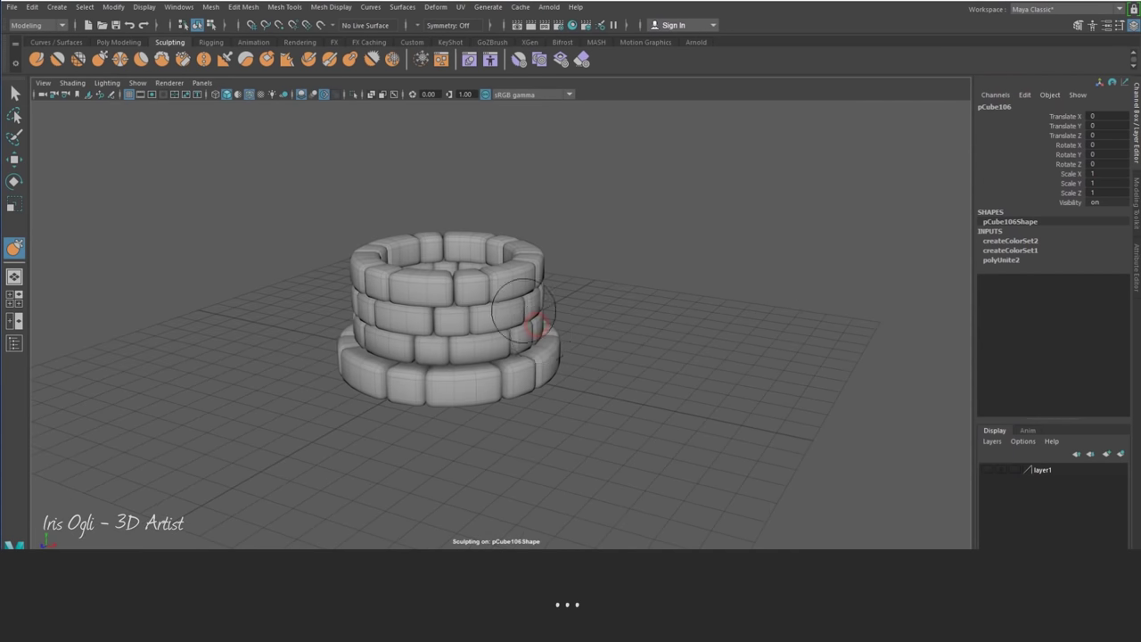
# Step: Sculpt the well's bricks with the Grab brush for an uneven, worn look, then return to Select
pyautogui.scroll(2, 464, 281)
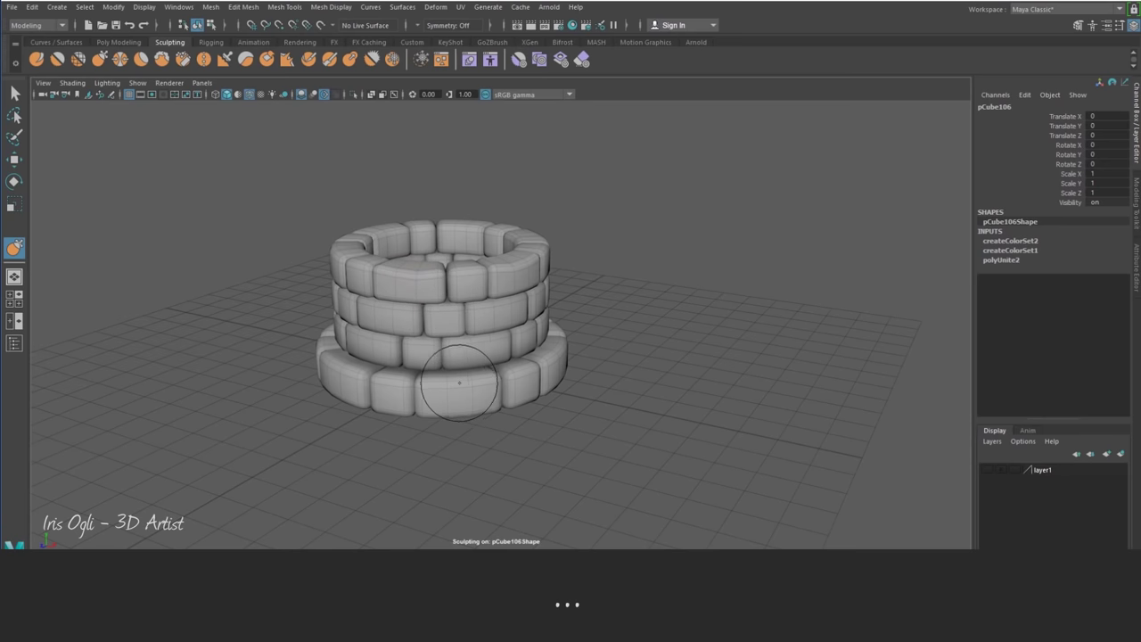
pyautogui.moveTo(495, 381)
pyautogui.keyDown('alt'); pyautogui.mouseDown()
pyautogui.moveTo(560, 396)
pyautogui.moveTo(500, 357)
pyautogui.mouseUp(); pyautogui.keyUp('alt')
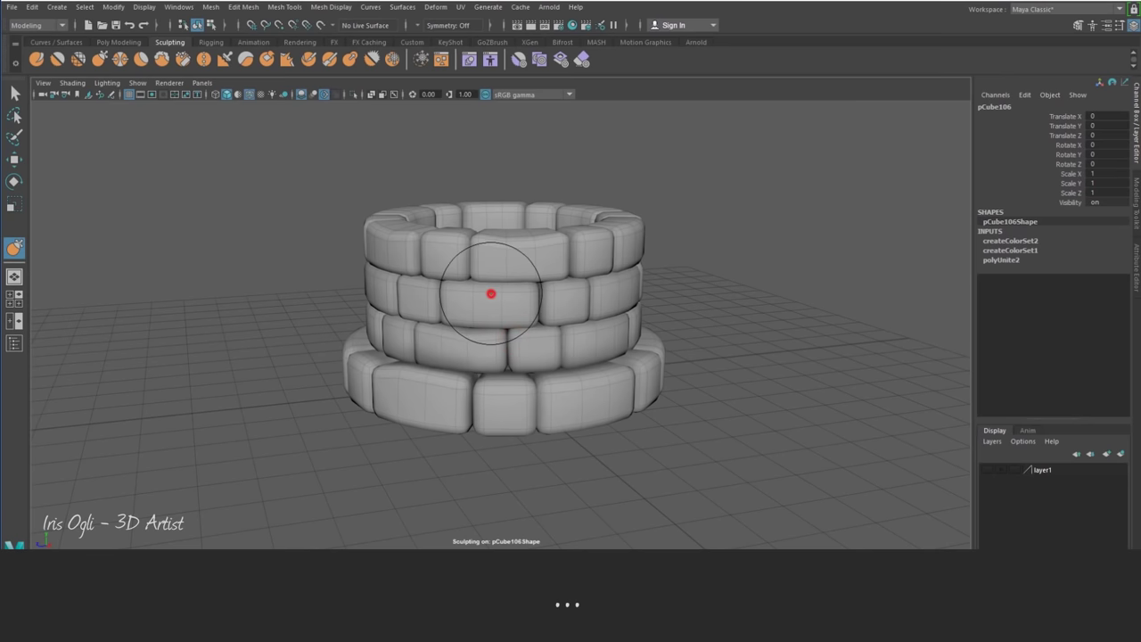
pyautogui.moveTo(543, 288)
pyautogui.keyDown('alt'); pyautogui.mouseDown()
pyautogui.moveTo(549, 362)
pyautogui.moveTo(545, 331)
pyautogui.mouseUp(); pyautogui.keyUp('alt')
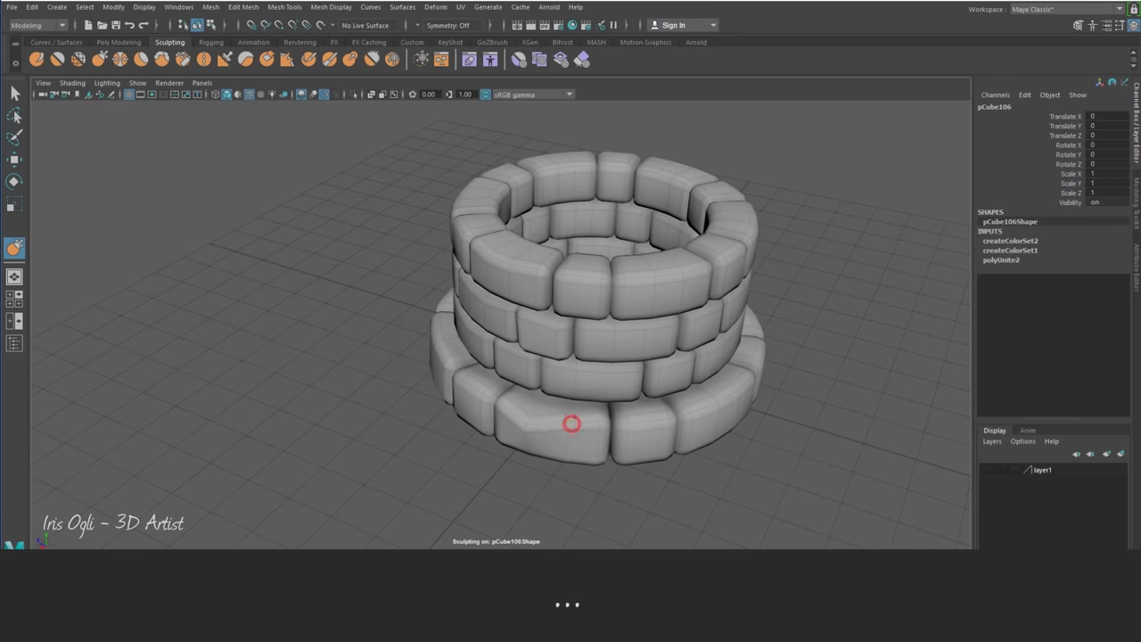
pyautogui.moveTo(612, 433)
pyautogui.keyDown('alt'); pyautogui.mouseDown()
pyautogui.moveTo(662, 382)
pyautogui.moveTo(651, 346)
pyautogui.moveTo(650, 369)
pyautogui.moveTo(580, 419)
pyautogui.moveTo(548, 356)
pyautogui.moveTo(596, 374)
pyautogui.mouseUp(); pyautogui.keyUp('alt')
pyautogui.moveTo(523, 446)
pyautogui.keyDown('alt'); pyautogui.mouseDown()
pyautogui.moveTo(537, 423)
pyautogui.moveTo(458, 327)
pyautogui.mouseUp(); pyautogui.keyUp('alt')
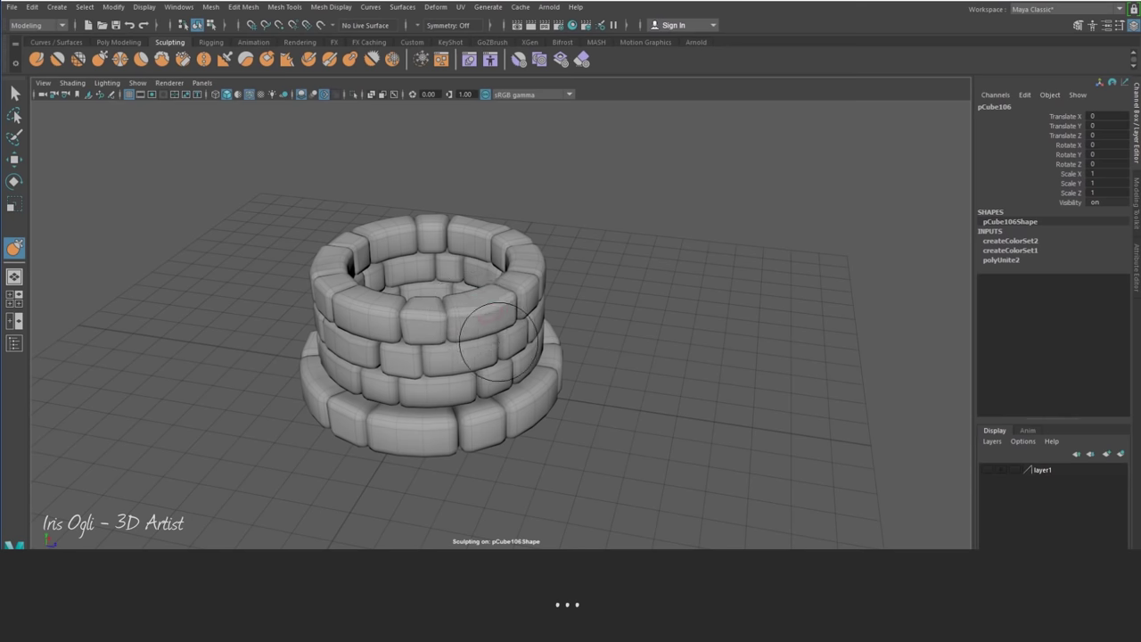
pyautogui.moveTo(481, 385)
pyautogui.keyDown('alt'); pyautogui.mouseDown()
pyautogui.moveTo(538, 413)
pyautogui.moveTo(481, 374)
pyautogui.moveTo(454, 293)
pyautogui.mouseUp(); pyautogui.keyUp('alt')
pyautogui.keyDown('alt'); pyautogui.moveTo(454, 293); pyautogui.dragTo(535, 377, button='right'); pyautogui.keyUp('alt')
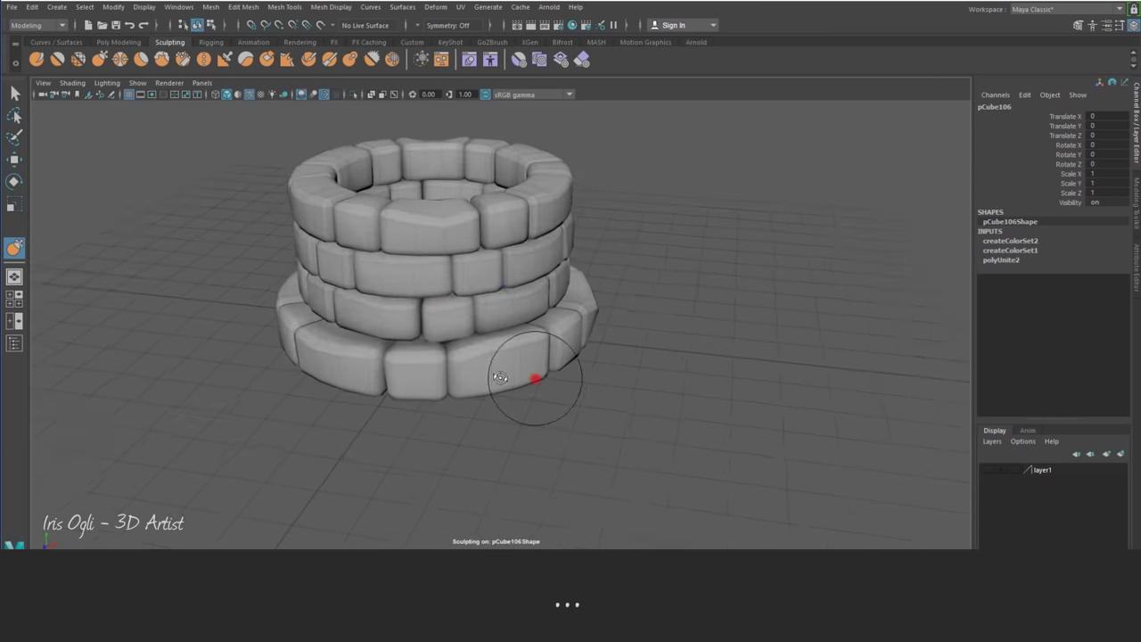
pyautogui.keyDown('alt'); pyautogui.moveTo(535, 377); pyautogui.dragTo(473, 321); pyautogui.keyUp('alt')
pyautogui.moveTo(528, 346)
pyautogui.keyDown('alt'); pyautogui.mouseDown()
pyautogui.moveTo(509, 267)
pyautogui.moveTo(637, 191)
pyautogui.moveTo(671, 310)
pyautogui.moveTo(668, 377)
pyautogui.moveTo(591, 387)
pyautogui.moveTo(604, 369)
pyautogui.mouseUp(); pyautogui.keyUp('alt')
pyautogui.moveTo(651, 402)
pyautogui.keyDown('alt'); pyautogui.mouseDown()
pyautogui.moveTo(696, 380)
pyautogui.moveTo(619, 360)
pyautogui.moveTo(656, 383)
pyautogui.moveTo(583, 348)
pyautogui.moveTo(588, 297)
pyautogui.moveTo(660, 328)
pyautogui.moveTo(574, 294)
pyautogui.moveTo(497, 331)
pyautogui.moveTo(522, 349)
pyautogui.moveTo(431, 347)
pyautogui.mouseUp(); pyautogui.keyUp('alt')
pyautogui.press('q')
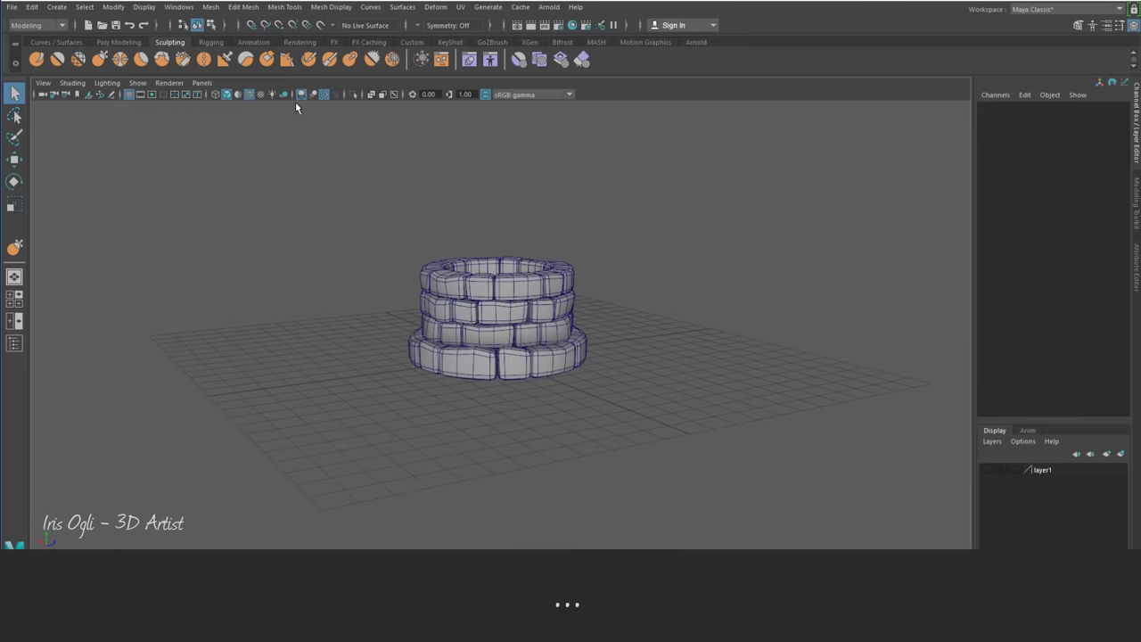
pyautogui.keyDown('alt'); pyautogui.moveTo(708, 339); pyautogui.dragTo(818, 341); pyautogui.keyUp('alt')
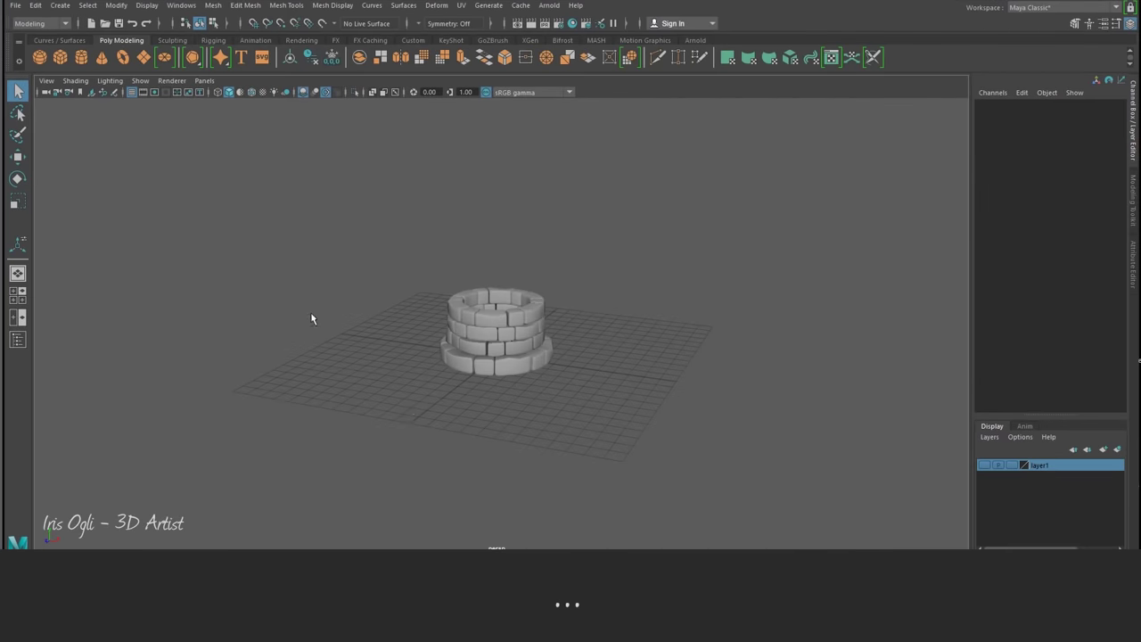
# Step: Lift the new cube so it rests on the ground beside the well in front view
pyautogui.click(432, 331)
pyautogui.keyDown('alt'); pyautogui.moveTo(431, 332); pyautogui.dragTo(588, 364); pyautogui.keyUp('alt')
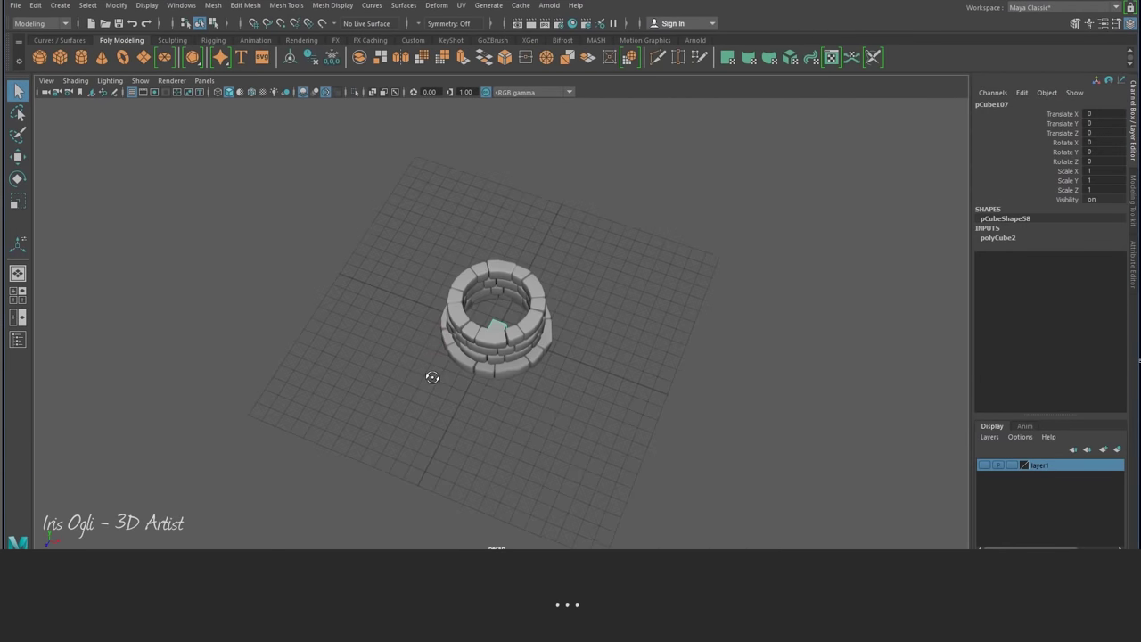
pyautogui.press('w')
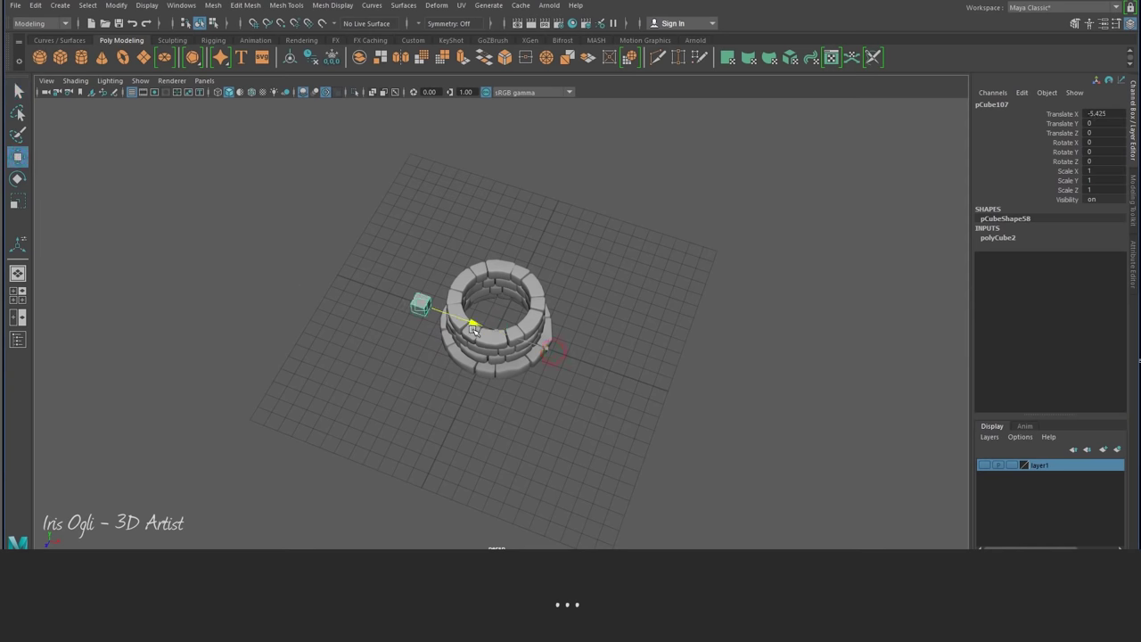
pyautogui.keyDown('alt'); pyautogui.moveTo(496, 412); pyautogui.dragTo(526, 366); pyautogui.keyUp('alt')
pyautogui.press('space')
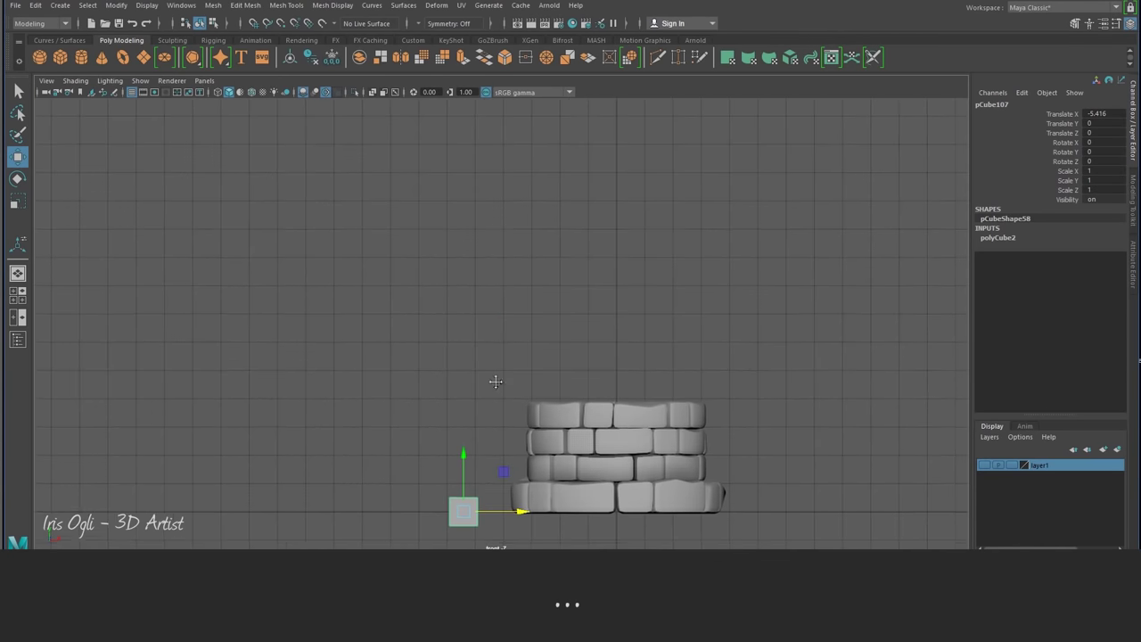
pyautogui.keyDown('alt'); pyautogui.moveTo(491, 377); pyautogui.dragTo(482, 357, button='middle'); pyautogui.keyUp('alt')
pyautogui.moveTo(475, 353); pyautogui.dragTo(477, 344)
# Step: Pull the cube's top vertices up into a tall post and move it against the well's edge
pyautogui.rightClick(515, 376)
pyautogui.click(451, 342)
pyautogui.moveTo(508, 395); pyautogui.dragTo(509, 394)
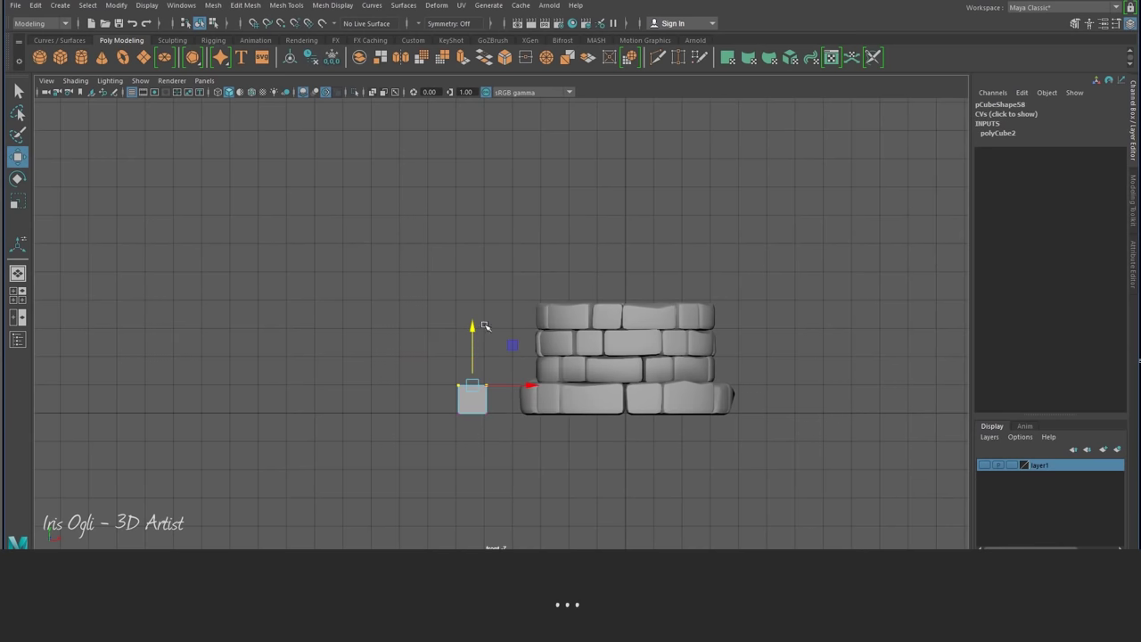
pyautogui.moveTo(484, 327); pyautogui.dragTo(489, 61)
pyautogui.keyDown('alt'); pyautogui.moveTo(487, 103); pyautogui.dragTo(447, 177, button='middle'); pyautogui.keyUp('alt')
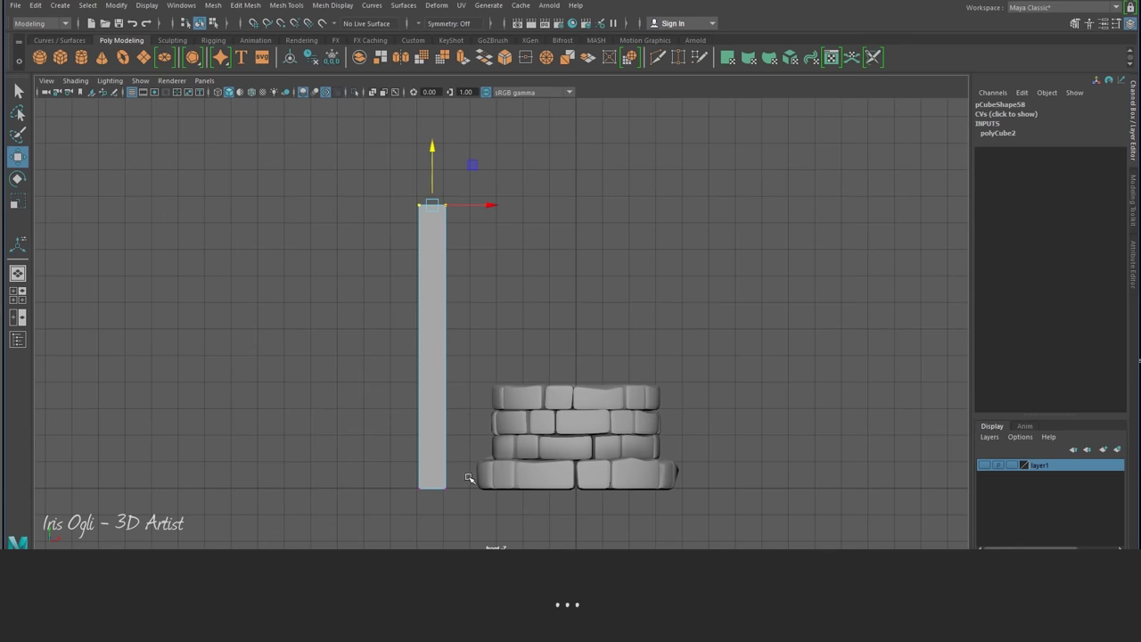
pyautogui.press('F8')
pyautogui.click(438, 390)
pyautogui.moveTo(479, 474); pyautogui.dragTo(520, 437)
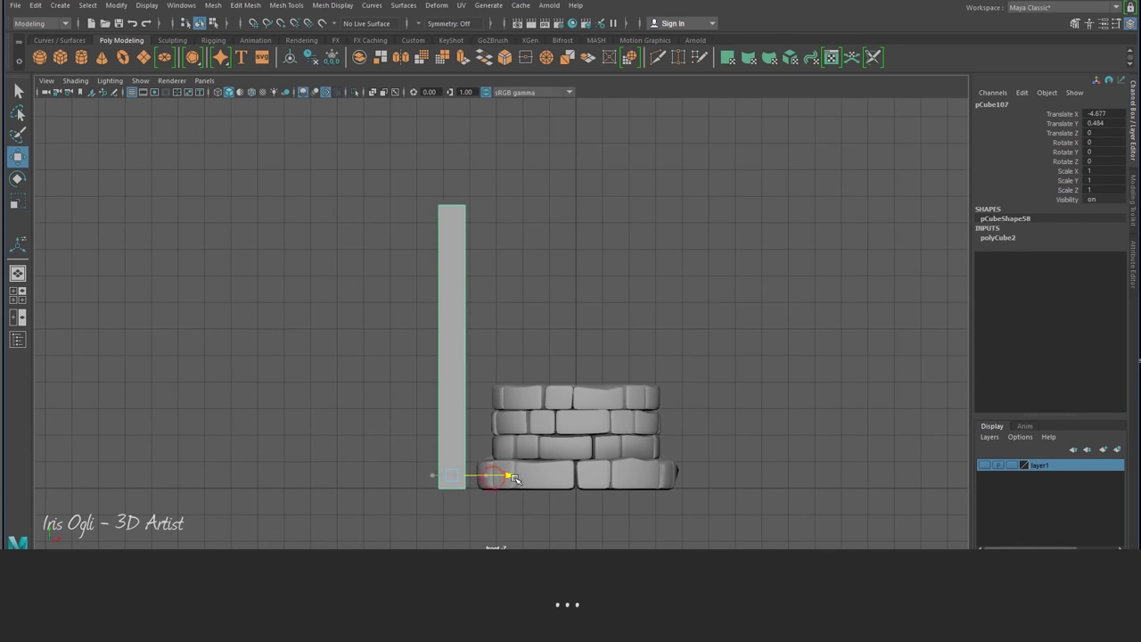
pyautogui.click(17, 273)
# Step: Widen the post along X and select its top vertices
pyautogui.keyDown('alt'); pyautogui.moveTo(498, 298); pyautogui.dragTo(591, 438); pyautogui.keyUp('alt')
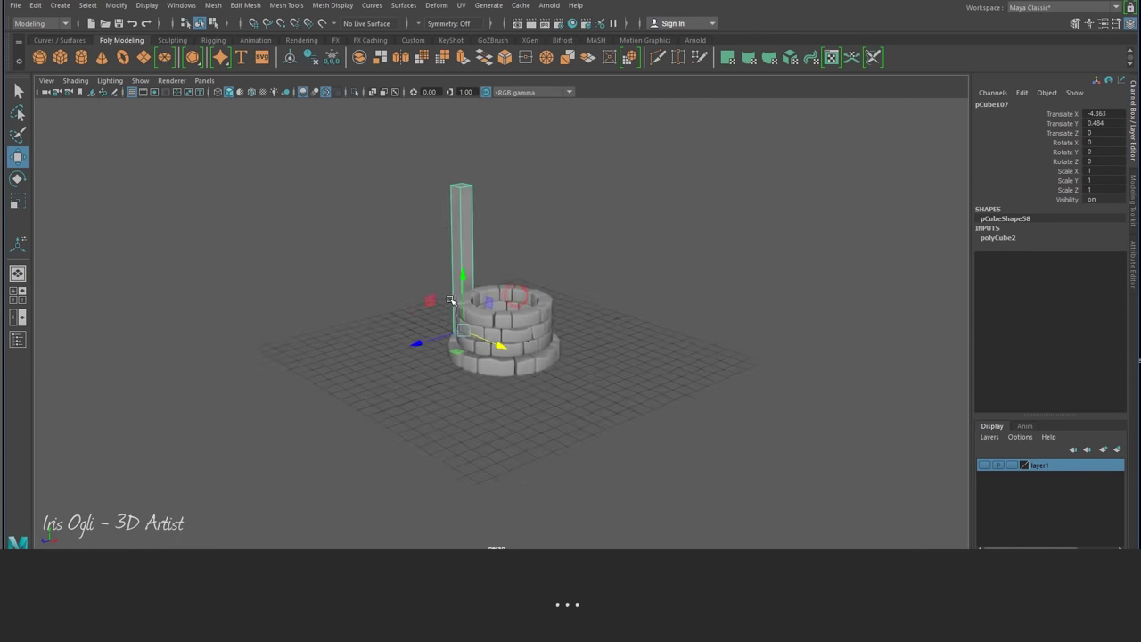
pyautogui.keyDown('alt'); pyautogui.moveTo(468, 350); pyautogui.dragTo(538, 348, button='middle'); pyautogui.keyUp('alt')
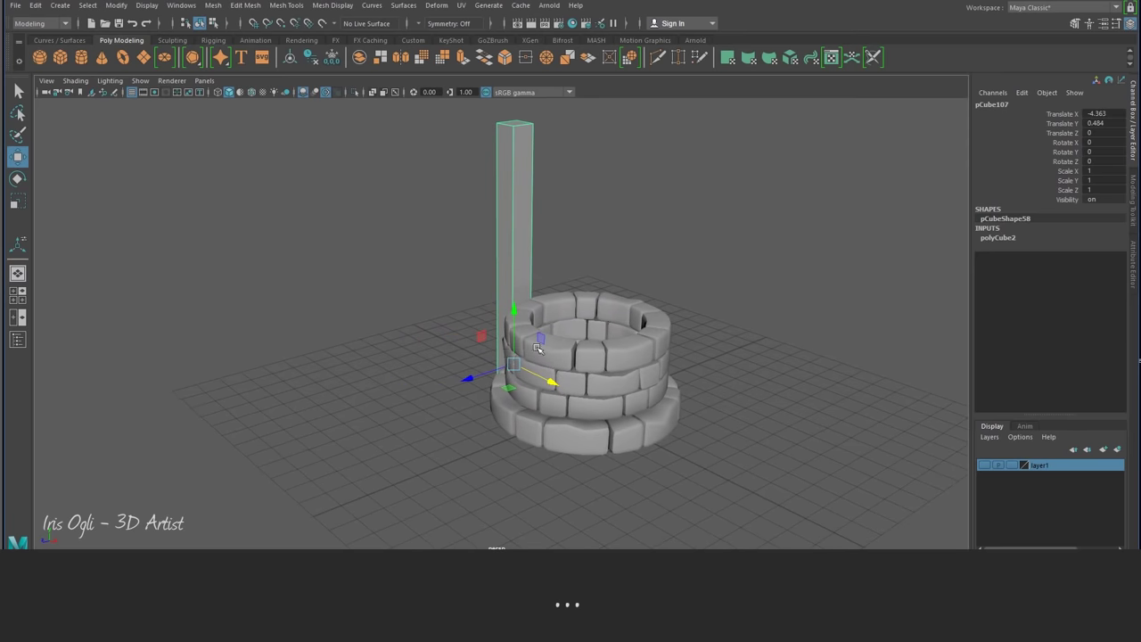
pyautogui.click(13, 200)
pyautogui.moveTo(462, 380); pyautogui.dragTo(438, 387)
pyautogui.press('F9')
pyautogui.moveTo(571, 103); pyautogui.dragTo(479, 170)
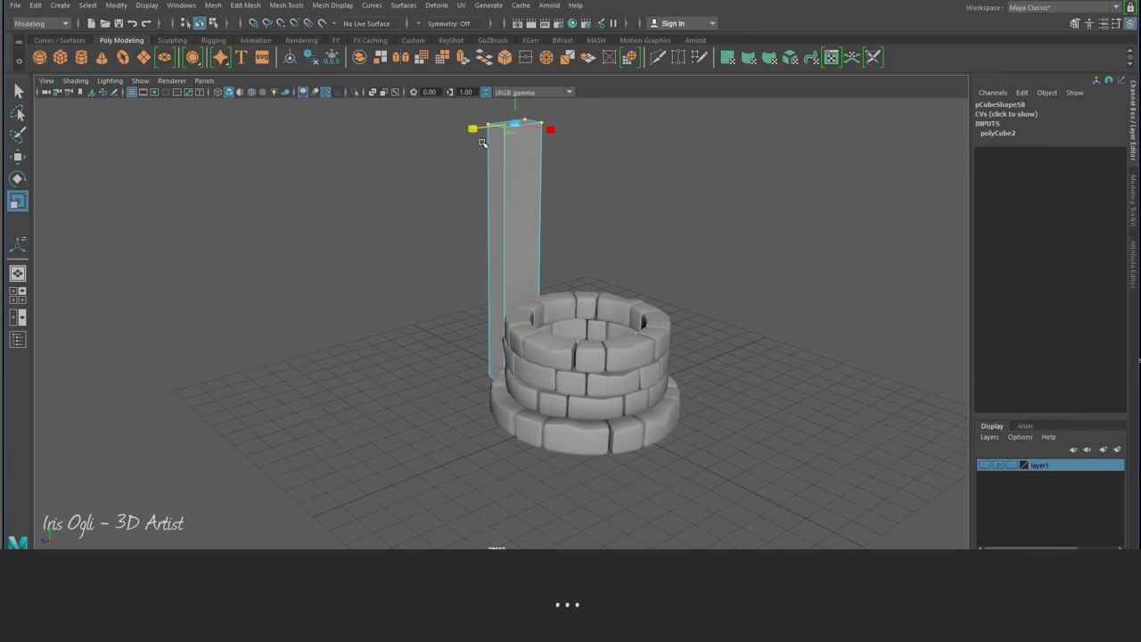
# Step: Narrow the top of the post and reselect the post
pyautogui.moveTo(477, 129); pyautogui.dragTo(495, 130)
pyautogui.moveTo(458, 268)
pyautogui.keyDown('alt'); pyautogui.mouseDown()
pyautogui.moveTo(532, 249)
pyautogui.moveTo(650, 258)
pyautogui.moveTo(637, 260)
pyautogui.mouseUp(); pyautogui.keyUp('alt')
pyautogui.moveTo(479, 259)
pyautogui.keyDown('alt'); pyautogui.mouseDown()
pyautogui.moveTo(581, 326)
pyautogui.moveTo(506, 305)
pyautogui.mouseUp(); pyautogui.keyUp('alt')
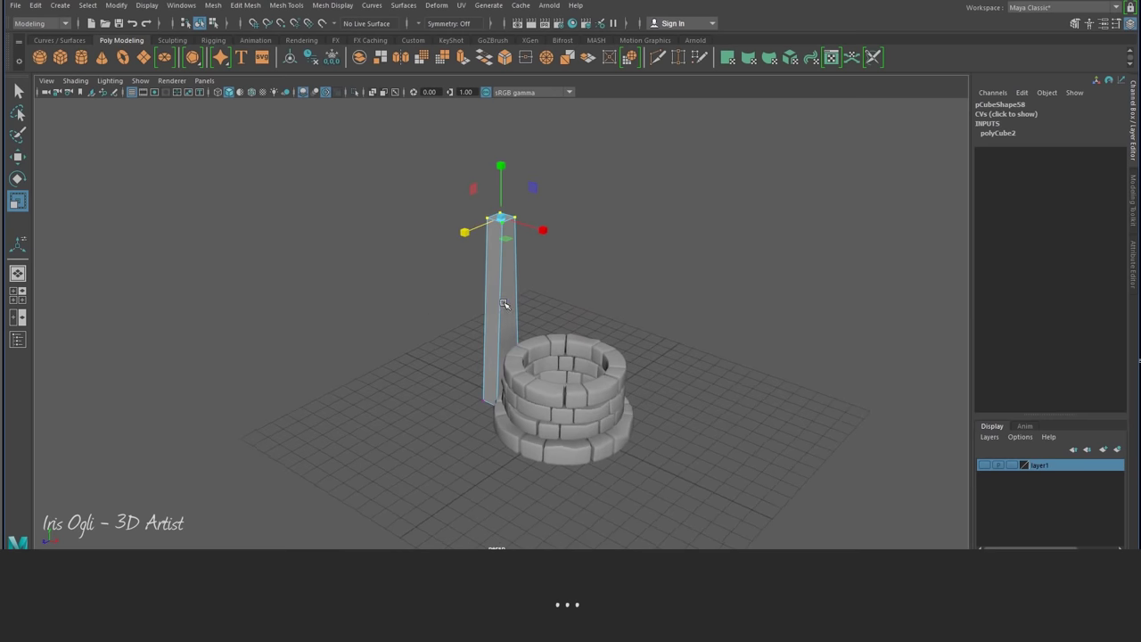
pyautogui.click(603, 194)
pyautogui.keyDown('alt'); pyautogui.moveTo(560, 275); pyautogui.dragTo(508, 288); pyautogui.keyUp('alt')
pyautogui.click(505, 288)
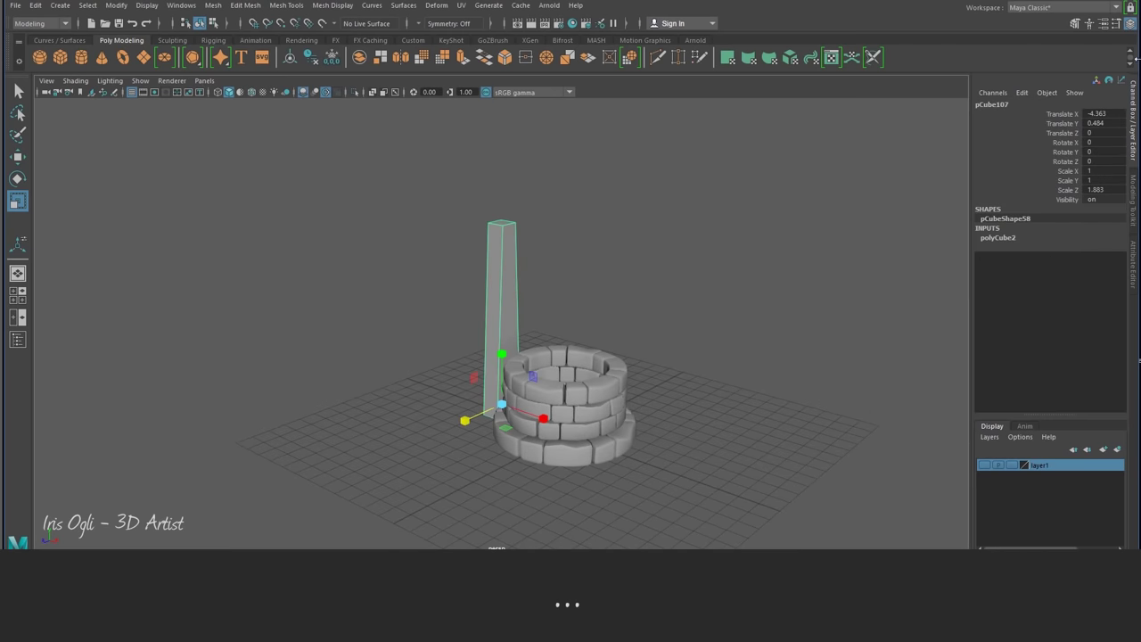
# Step: Bevel the post's edges with 2 segments at fraction 0.4, viewing with wireframe on shaded
pyautogui.click(1074, 24)
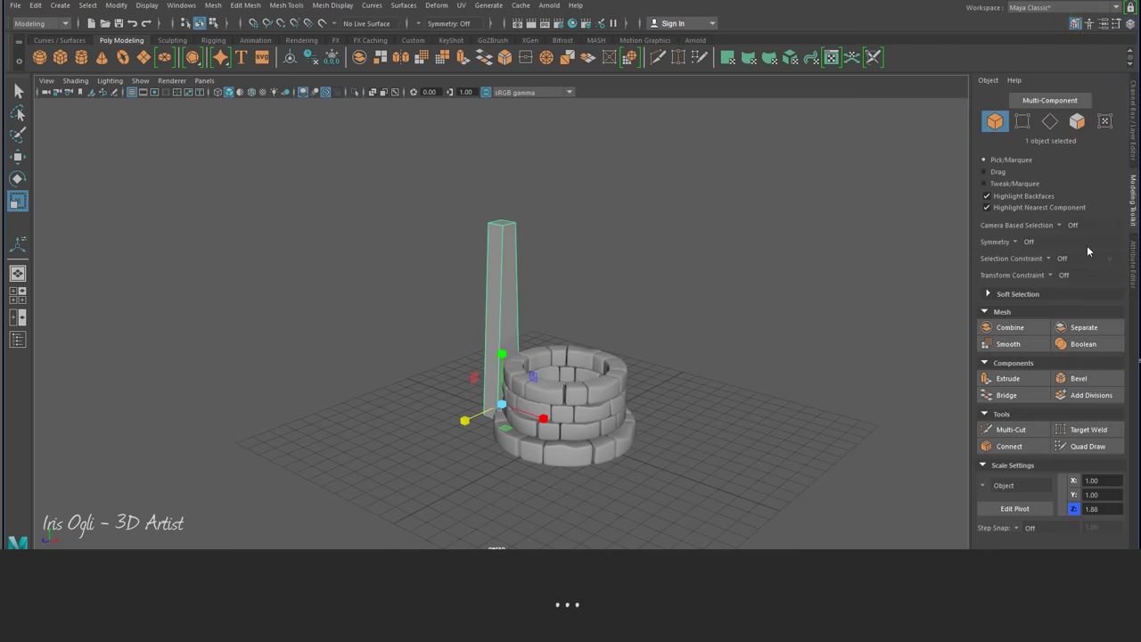
pyautogui.click(1078, 379)
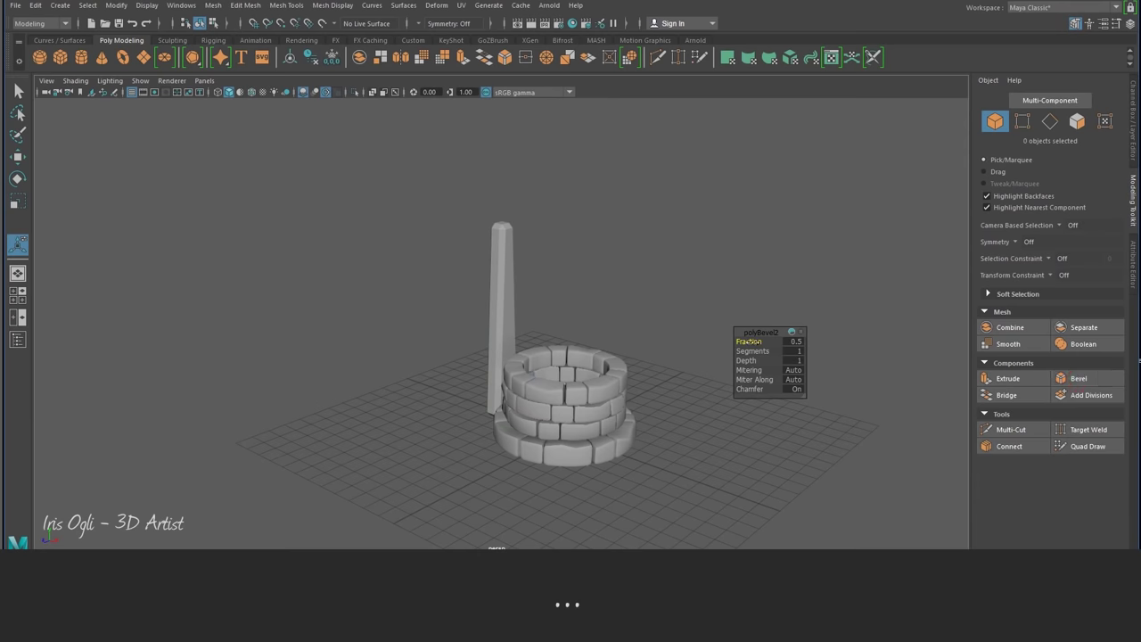
pyautogui.moveTo(754, 352); pyautogui.dragTo(762, 351)
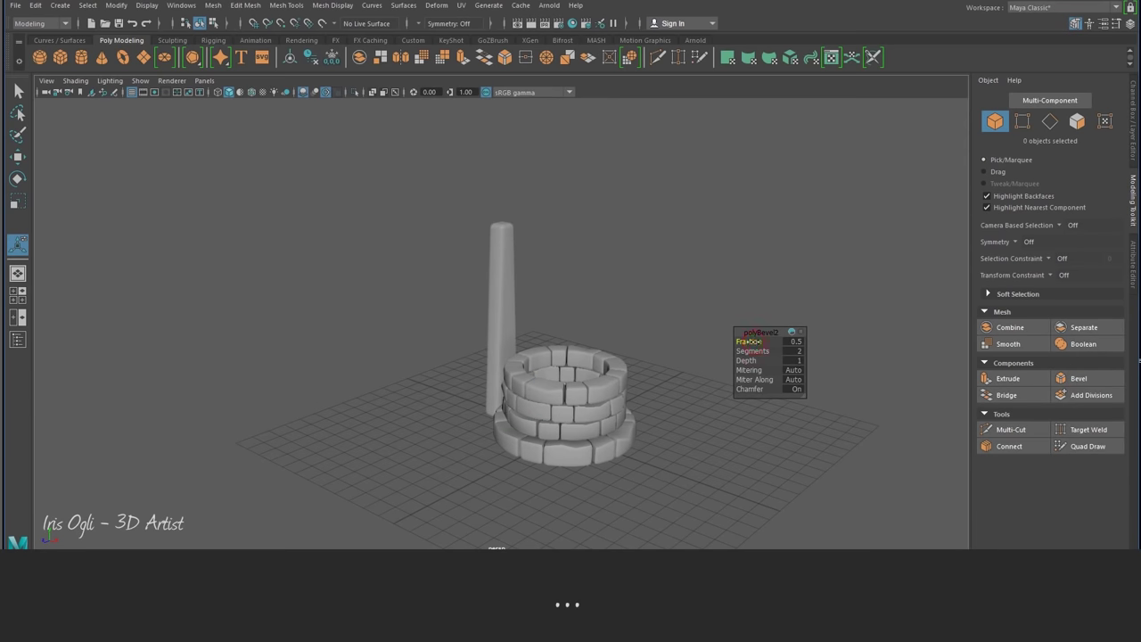
pyautogui.keyDown('alt'); pyautogui.moveTo(561, 319); pyautogui.dragTo(469, 314); pyautogui.keyUp('alt')
pyautogui.click(253, 92)
pyautogui.keyDown('alt'); pyautogui.moveTo(529, 311); pyautogui.dragTo(524, 315); pyautogui.keyUp('alt')
pyautogui.click(470, 306)
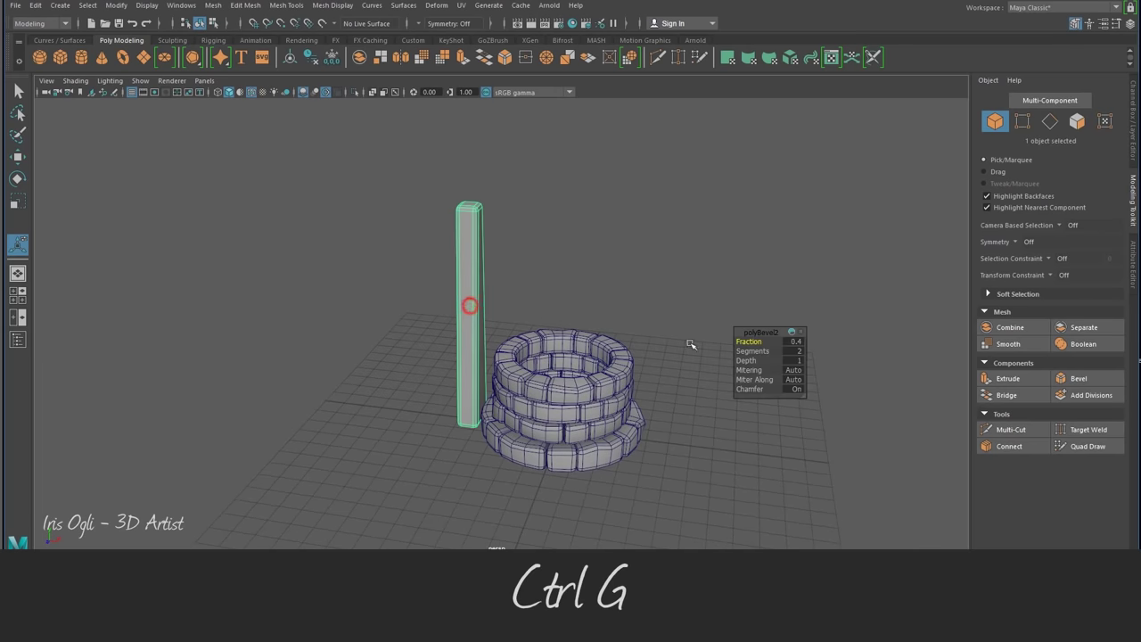
# Step: Duplicate the post to the opposite side of the well and add a polygon cylinder
pyautogui.hotkey('ctrl', 'd')
pyautogui.click(1135, 206)
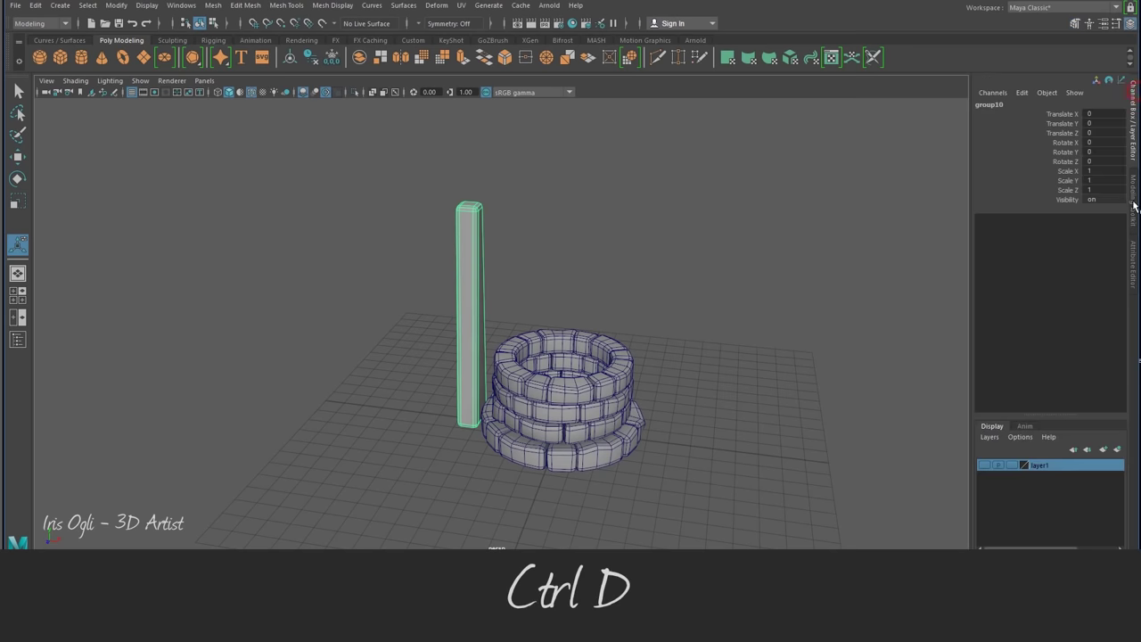
pyautogui.write('-1')
pyautogui.click(738, 448)
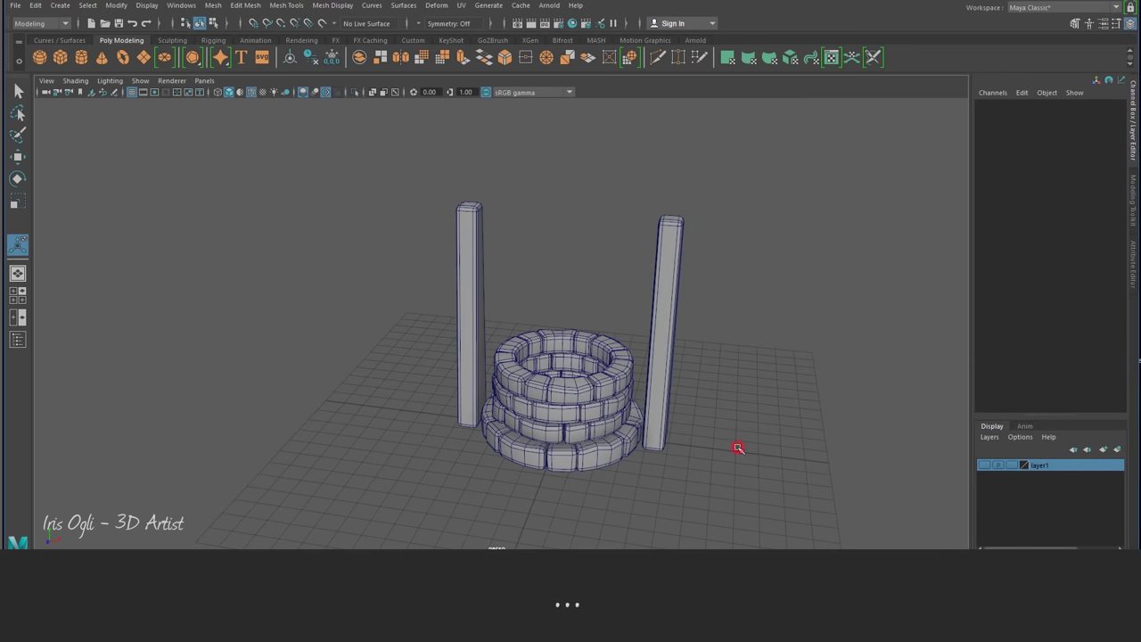
pyautogui.moveTo(366, 245)
pyautogui.keyDown('alt'); pyautogui.mouseDown()
pyautogui.moveTo(375, 250)
pyautogui.moveTo(259, 149)
pyautogui.mouseUp(); pyautogui.keyUp('alt')
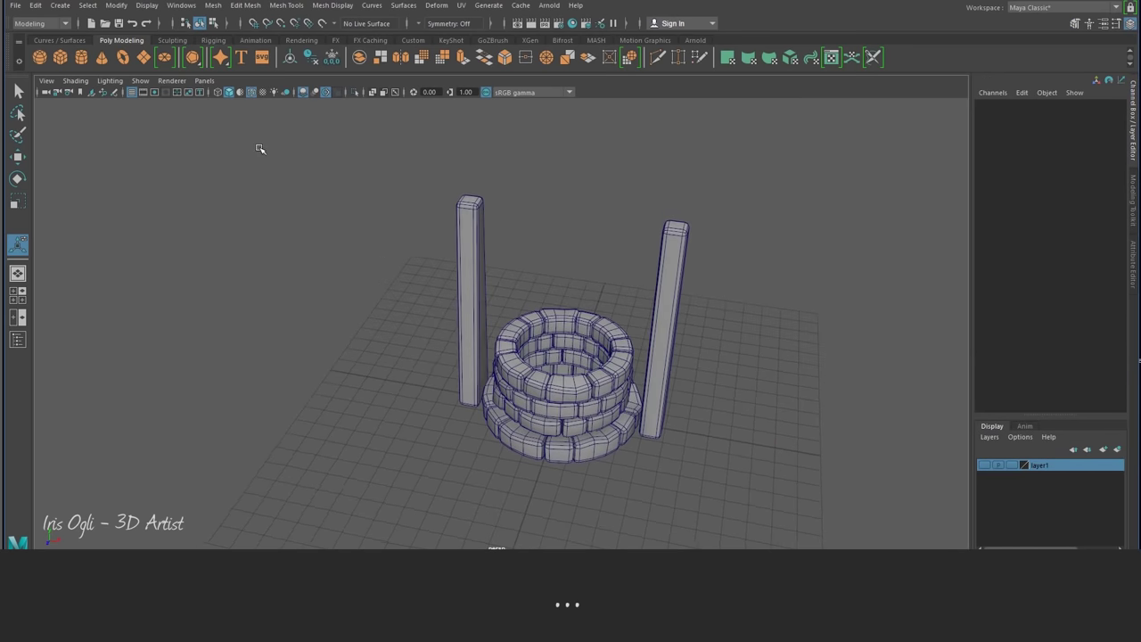
pyautogui.click(80, 58)
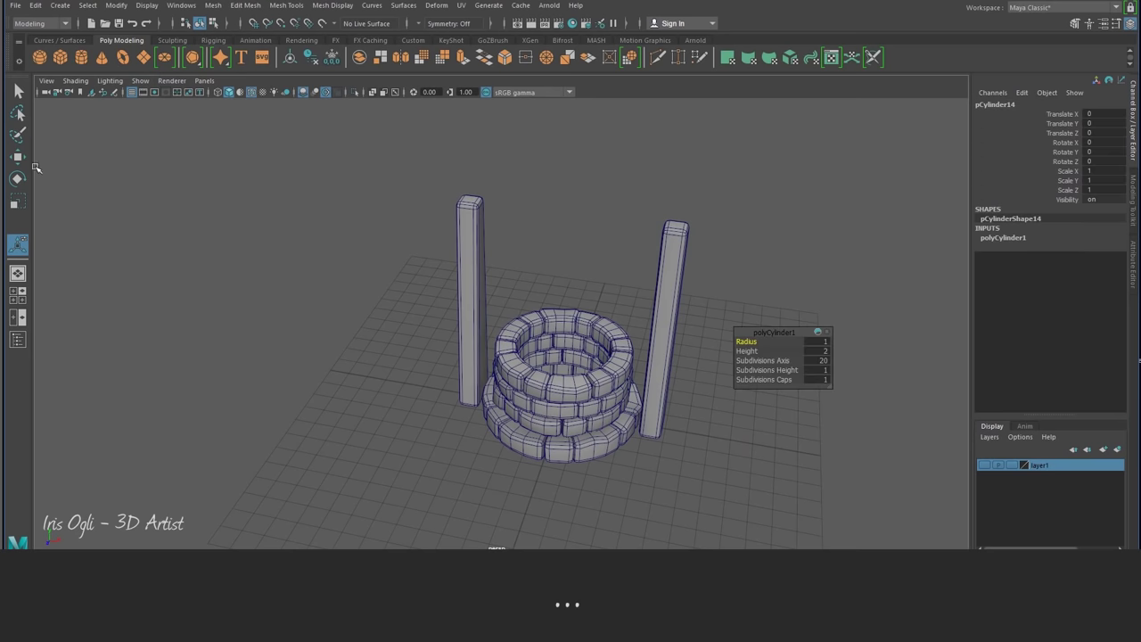
# Step: Lift the small cylinder above the well and set its axis subdivisions to 10
pyautogui.click(26, 161)
pyautogui.moveTo(568, 297); pyautogui.dragTo(571, 193)
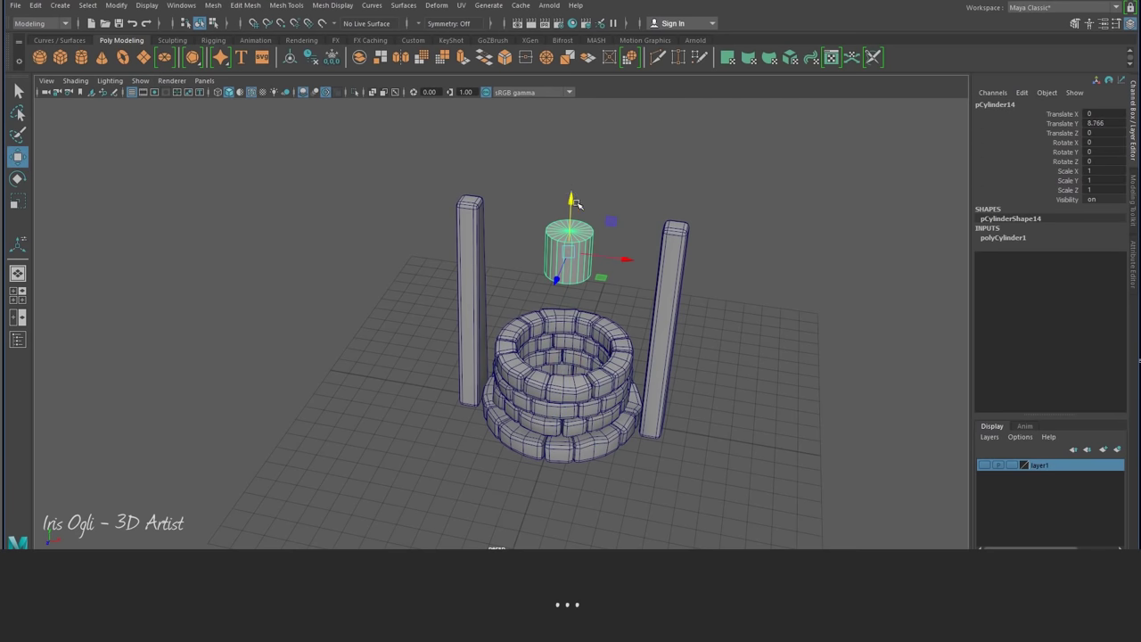
pyautogui.click(1003, 238)
pyautogui.write('10')
pyautogui.press('Return')
# Step: In top view, select and delete the cylinder's cap edges
pyautogui.click(809, 378)
pyautogui.click(581, 258)
pyautogui.press('space')
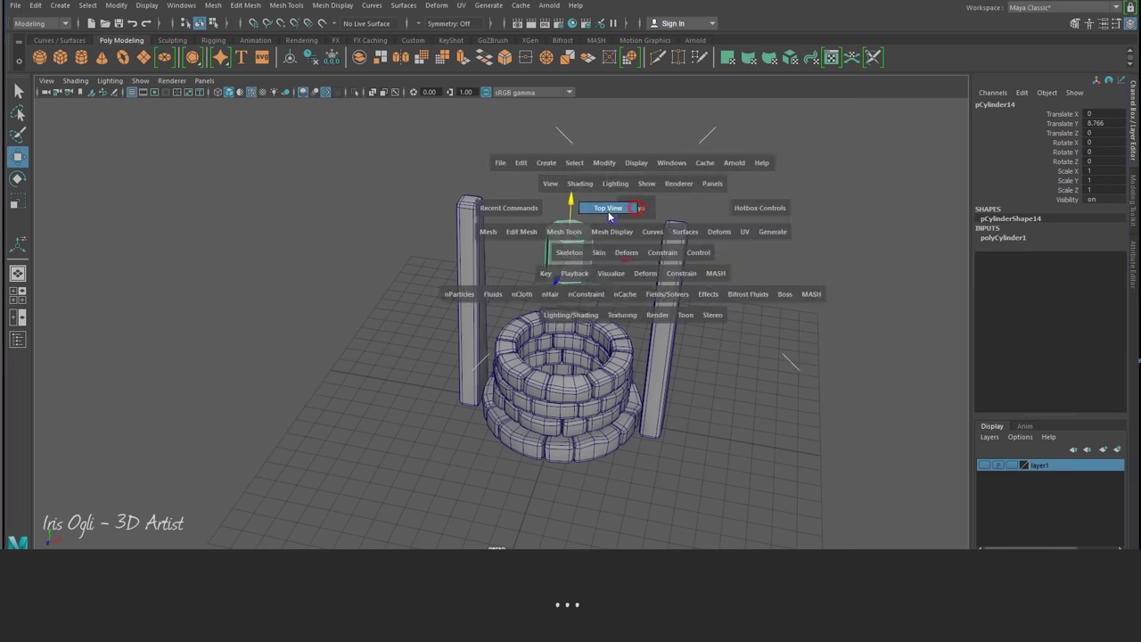
pyautogui.click(605, 212)
pyautogui.moveTo(534, 292); pyautogui.dragTo(528, 304, button='right')
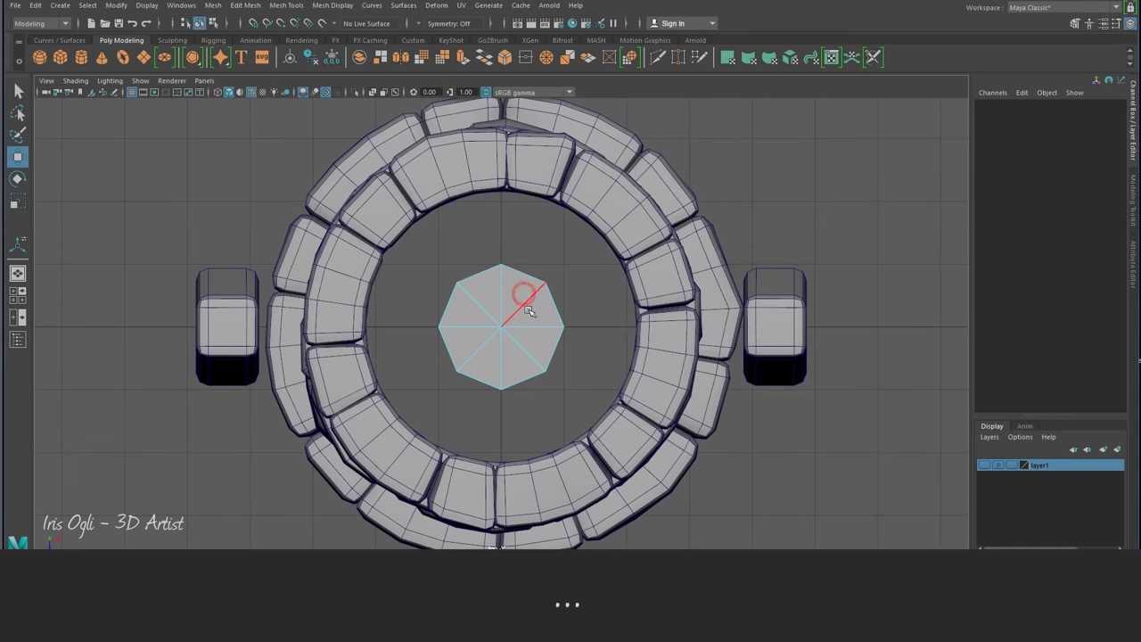
pyautogui.click(528, 307)
pyautogui.doubleClick(479, 318)
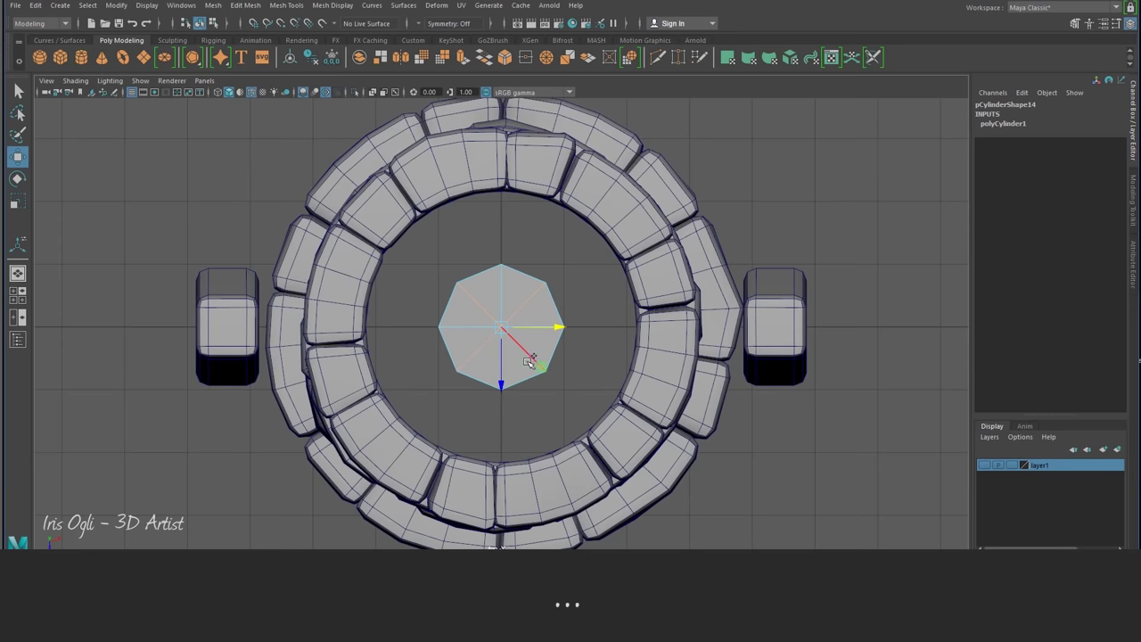
pyautogui.press('Delete')
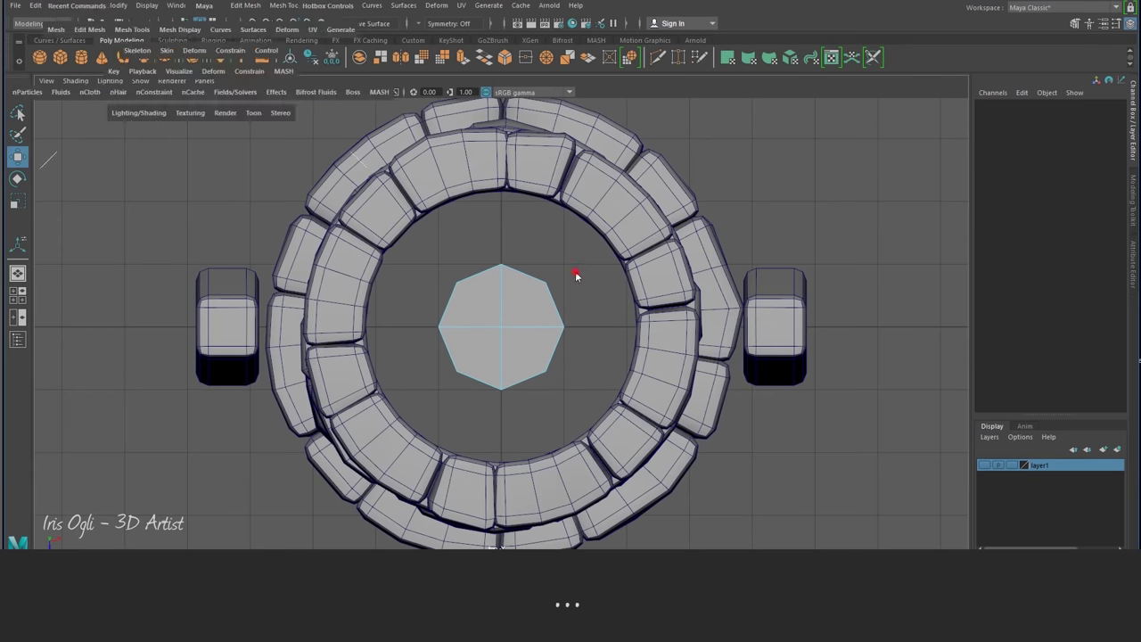
# Step: In front view, rotate the cylinder -90 on Z and scale it into a long thin bar
pyautogui.press('space')
pyautogui.click(579, 304)
pyautogui.click(579, 244)
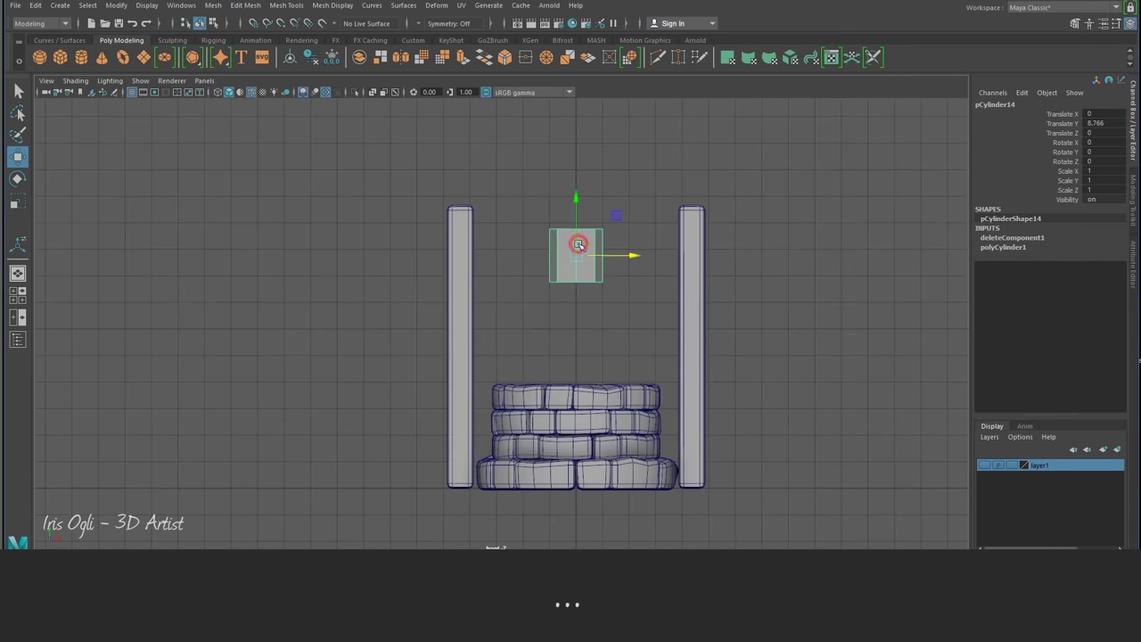
pyautogui.click(17, 178)
pyautogui.moveTo(531, 235)
pyautogui.mouseDown()
pyautogui.moveTo(536, 223)
pyautogui.moveTo(617, 247)
pyautogui.moveTo(552, 265)
pyautogui.mouseUp()
pyautogui.press('r')
pyautogui.moveTo(628, 256); pyautogui.dragTo(988, 258)
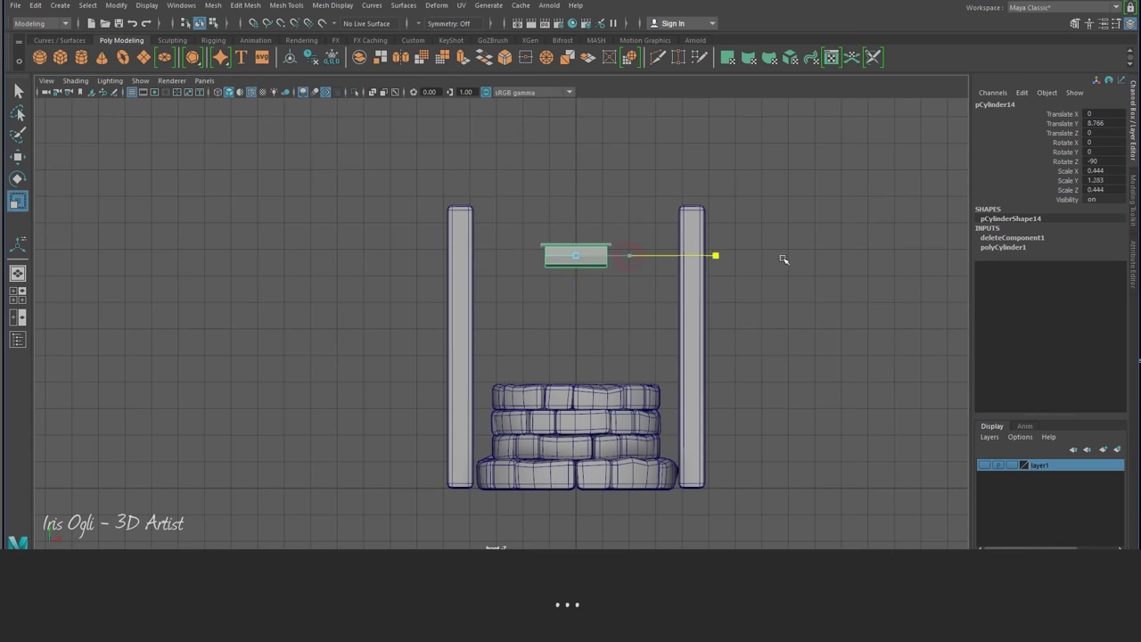
pyautogui.moveTo(577, 256); pyautogui.dragTo(533, 278)
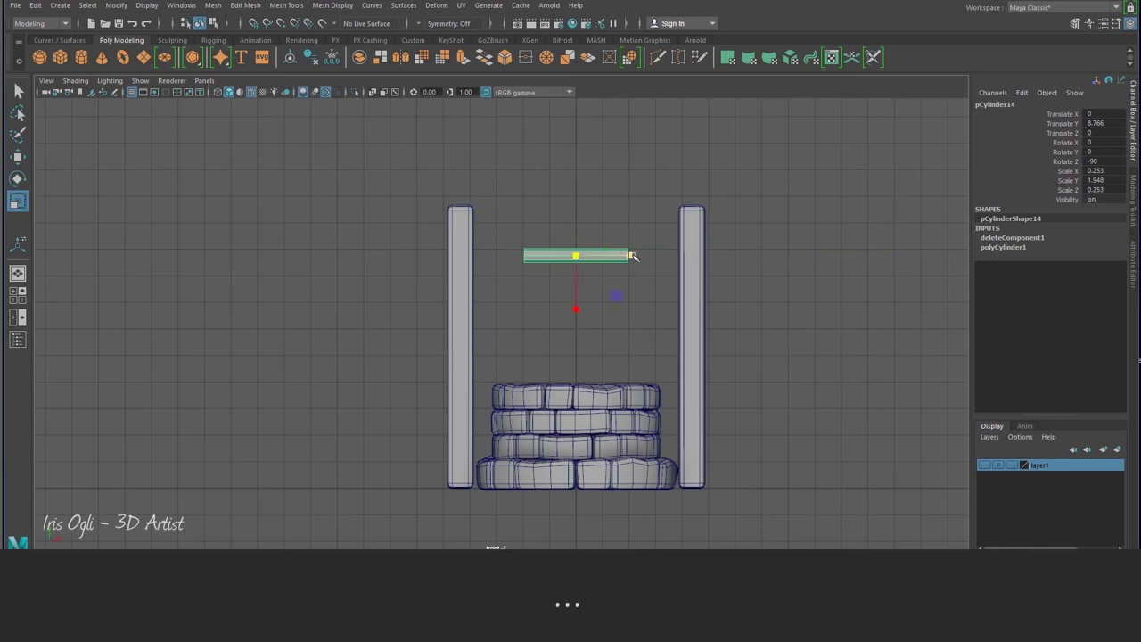
pyautogui.moveTo(632, 256); pyautogui.dragTo(685, 258)
# Step: Lower the bar between the posts and lengthen it slightly so it meets both posts
pyautogui.press('w')
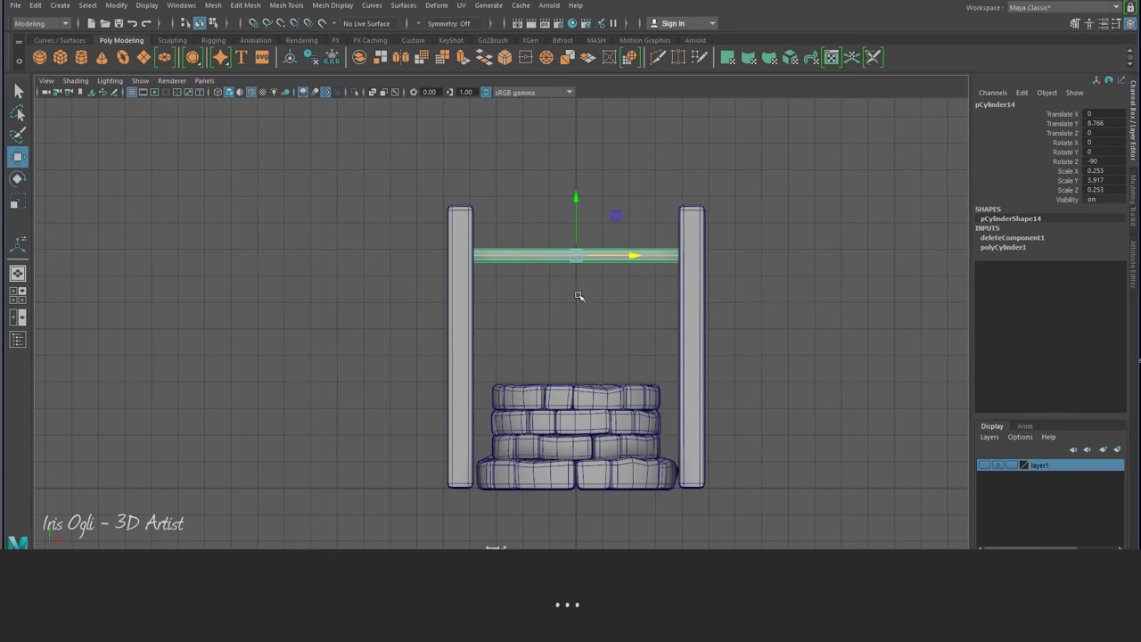
pyautogui.moveTo(578, 210); pyautogui.dragTo(578, 261)
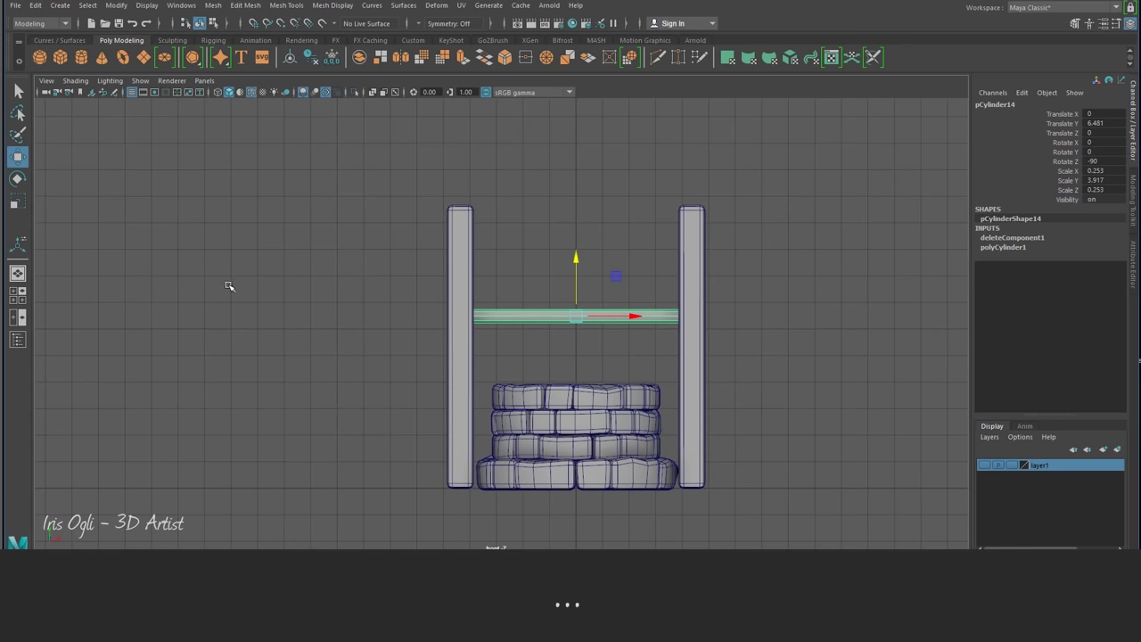
pyautogui.click(18, 203)
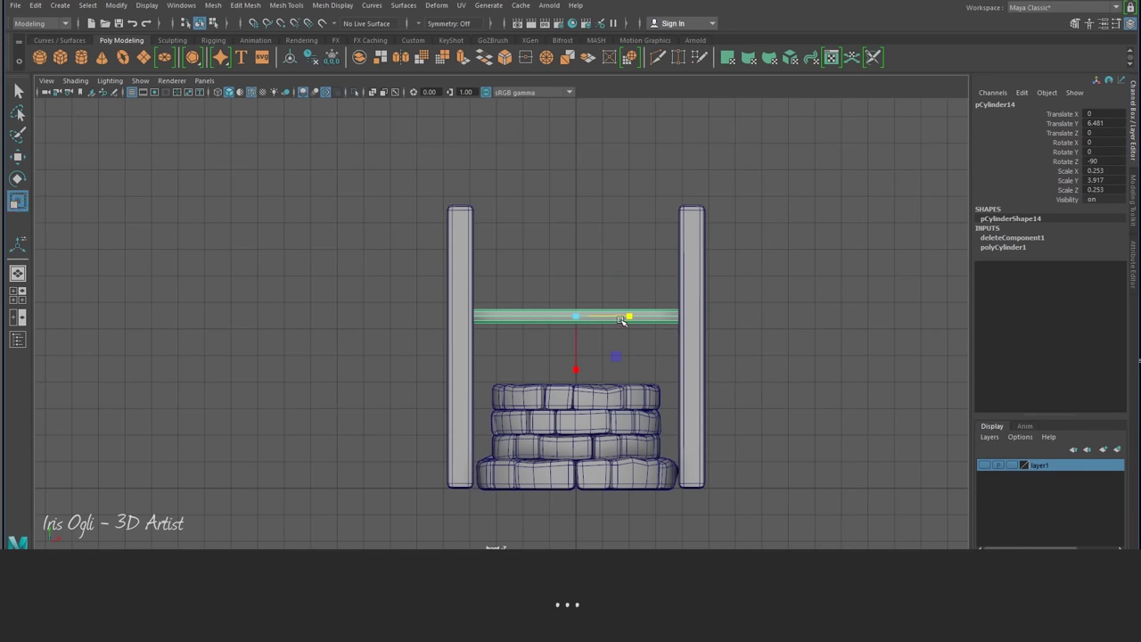
pyautogui.click(594, 274)
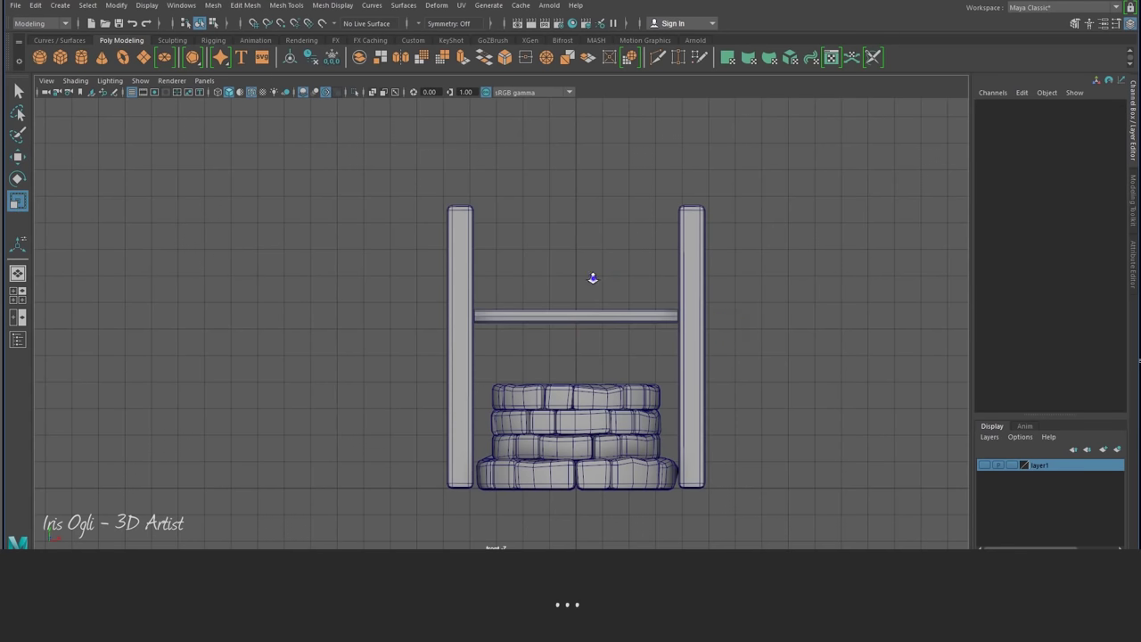
pyautogui.scroll(3, 482, 265)
pyautogui.click(581, 317)
pyautogui.keyDown('alt'); pyautogui.moveTo(580, 318); pyautogui.dragTo(535, 277, button='middle'); pyautogui.keyUp('alt')
pyautogui.scroll(2, 615, 361)
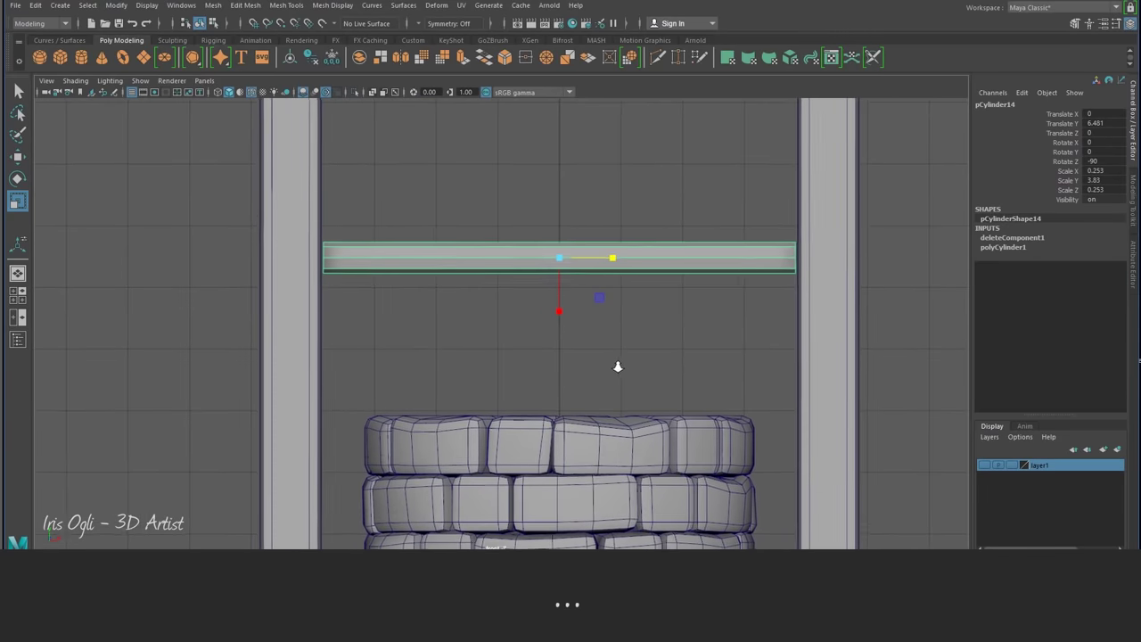
pyautogui.moveTo(615, 260); pyautogui.dragTo(618, 261)
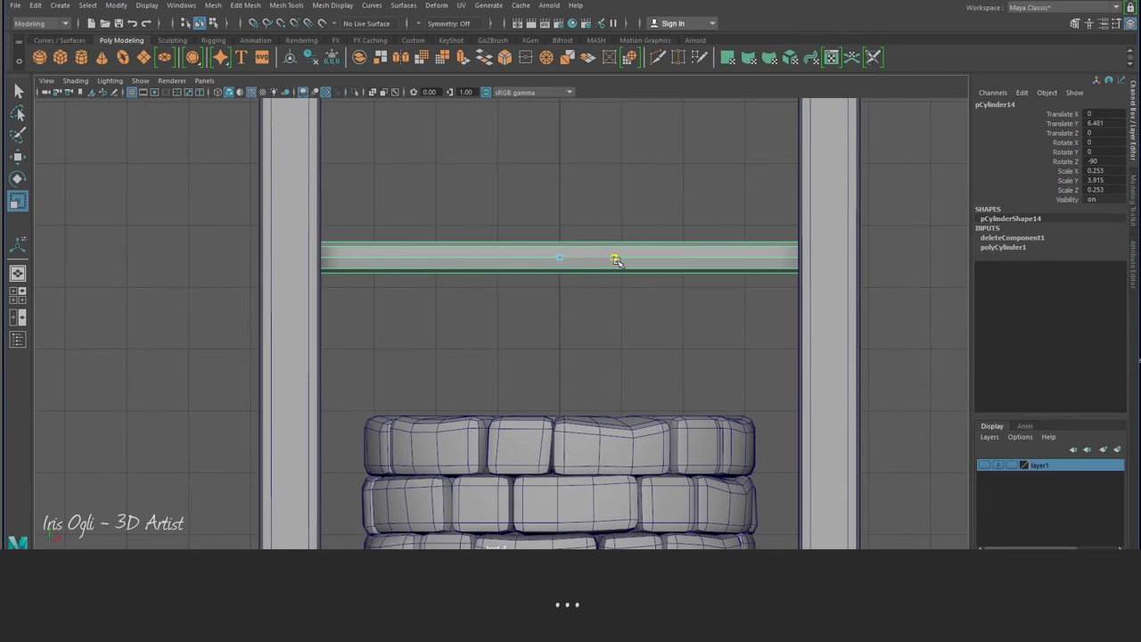
pyautogui.click(18, 273)
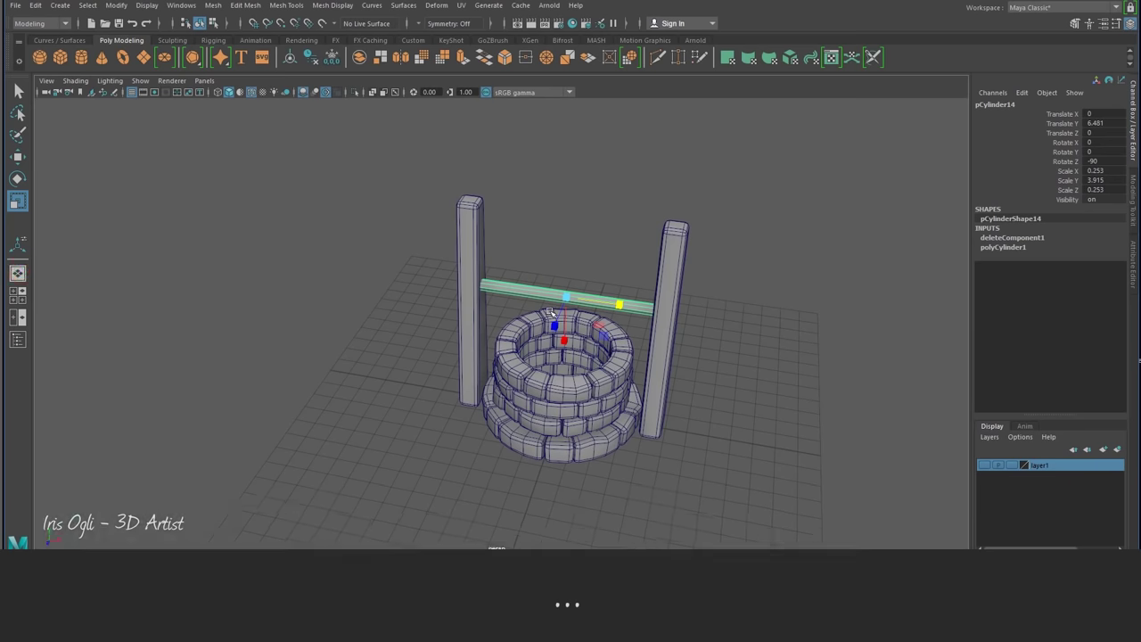
# Step: Duplicate the axle bar and shrink the copy into a short collar at the left post
pyautogui.click(588, 247)
pyautogui.keyDown('alt'); pyautogui.moveTo(637, 288); pyautogui.dragTo(649, 298); pyautogui.keyUp('alt')
pyautogui.click(613, 282)
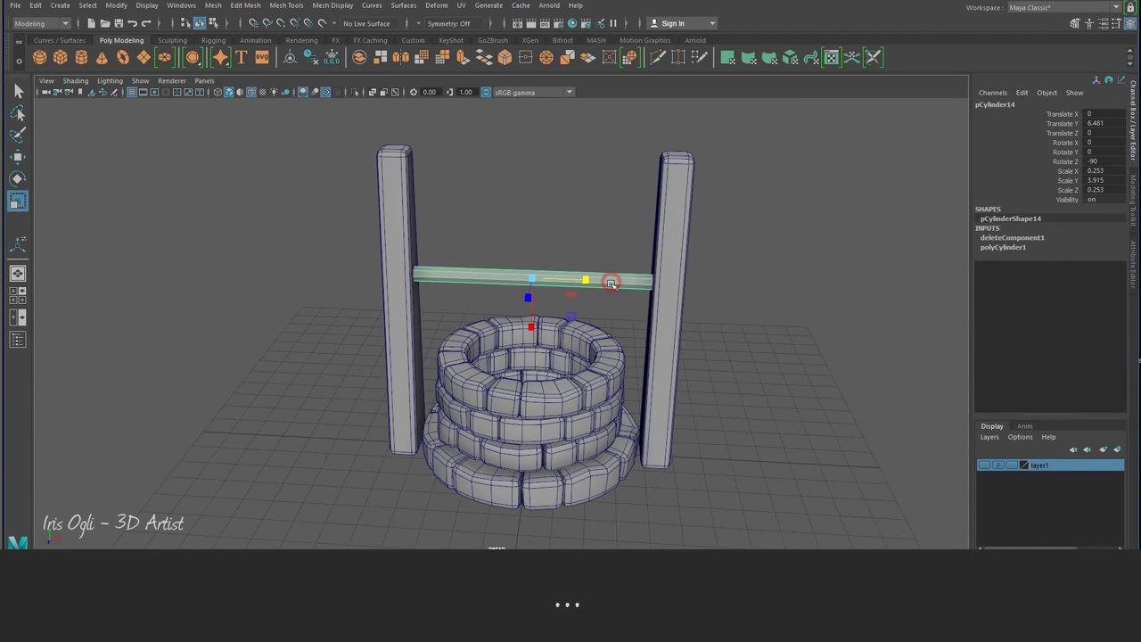
pyautogui.hotkey('ctrl', 'd')
pyautogui.moveTo(596, 279); pyautogui.dragTo(540, 296)
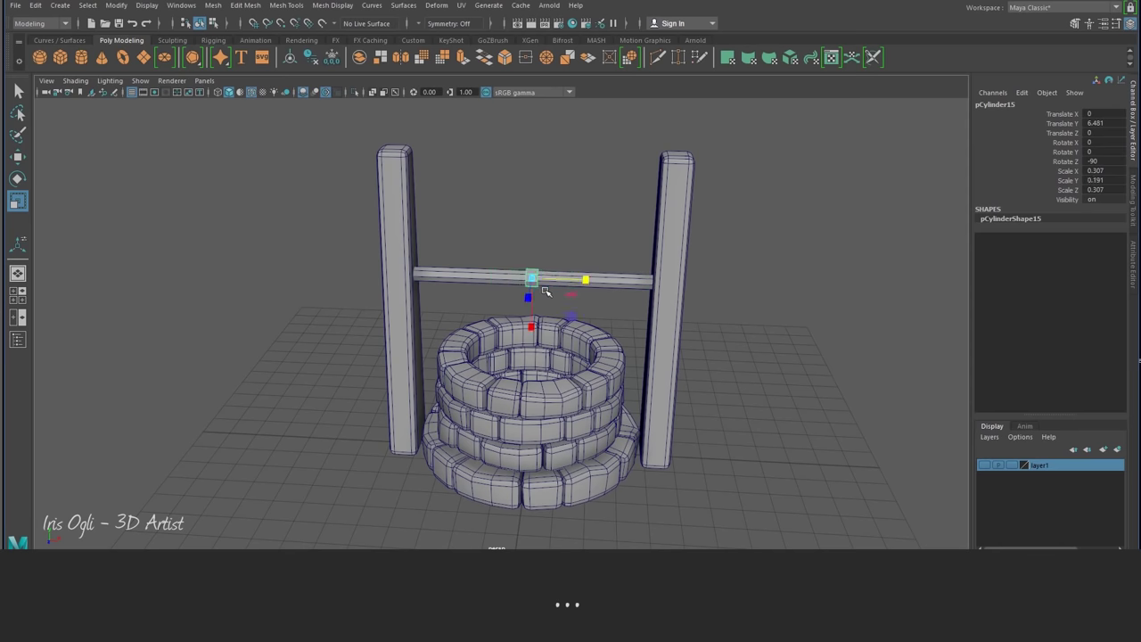
pyautogui.click(18, 159)
pyautogui.moveTo(591, 279)
pyautogui.mouseDown()
pyautogui.moveTo(475, 282)
pyautogui.moveTo(517, 244)
pyautogui.moveTo(545, 245)
pyautogui.mouseUp()
# Step: Copy the collar to the right post and again just past the right post's far side
pyautogui.hotkey('ctrl', 'd')
pyautogui.moveTo(471, 282)
pyautogui.mouseDown()
pyautogui.moveTo(686, 284)
pyautogui.moveTo(601, 312)
pyautogui.mouseUp()
pyautogui.hotkey('ctrl', 'd')
pyautogui.moveTo(664, 291); pyautogui.dragTo(707, 299)
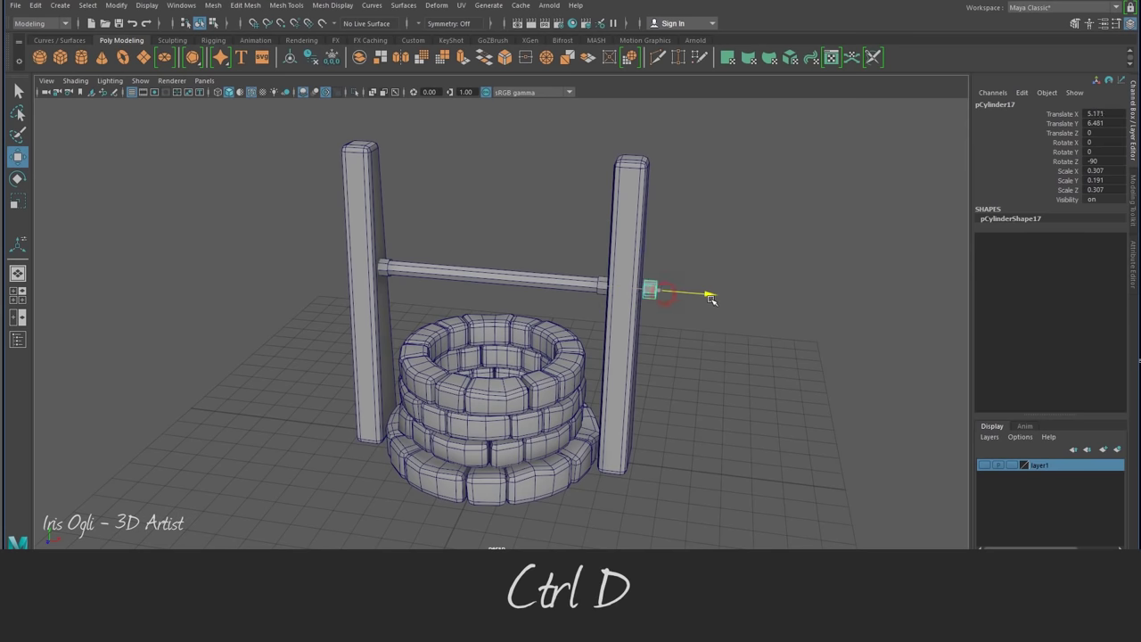
pyautogui.click(709, 349)
pyautogui.moveTo(709, 349)
pyautogui.keyDown('alt'); pyautogui.mouseDown()
pyautogui.moveTo(625, 349)
pyautogui.moveTo(604, 338)
pyautogui.moveTo(605, 318)
pyautogui.mouseUp(); pyautogui.keyUp('alt')
# Step: Duplicate the axle bar into a thinner, shorter stub sticking out past the right post
pyautogui.click(510, 272)
pyautogui.hotkey('ctrl', 'd')
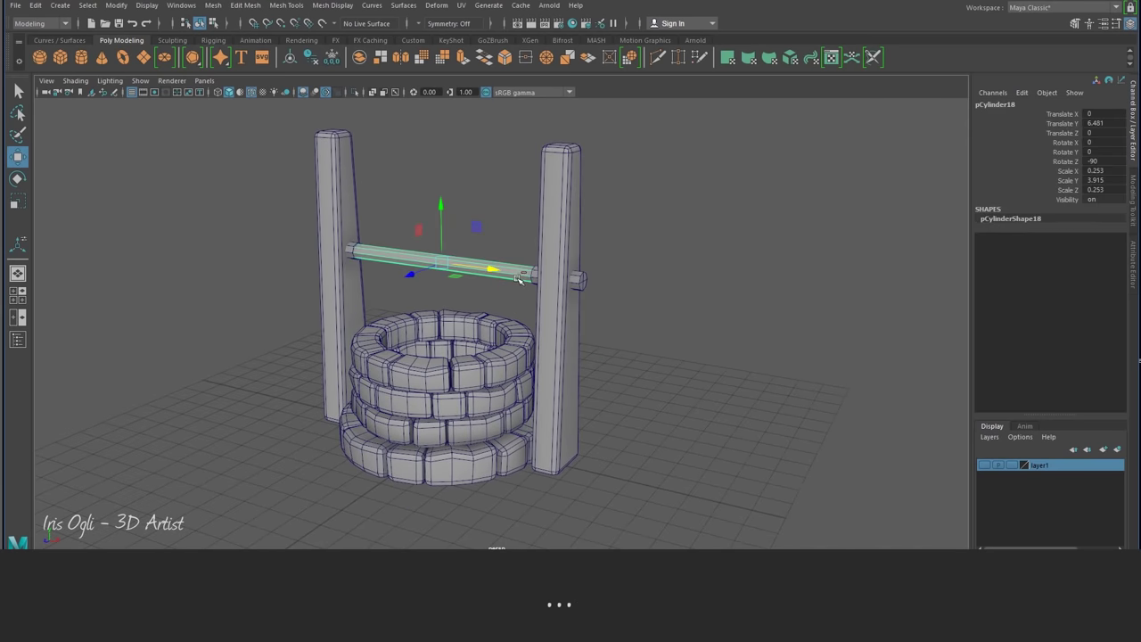
pyautogui.moveTo(497, 267); pyautogui.dragTo(645, 295)
pyautogui.click(17, 200)
pyautogui.moveTo(576, 278); pyautogui.dragTo(546, 292)
pyautogui.moveTo(618, 286); pyautogui.dragTo(581, 290)
pyautogui.click(625, 345)
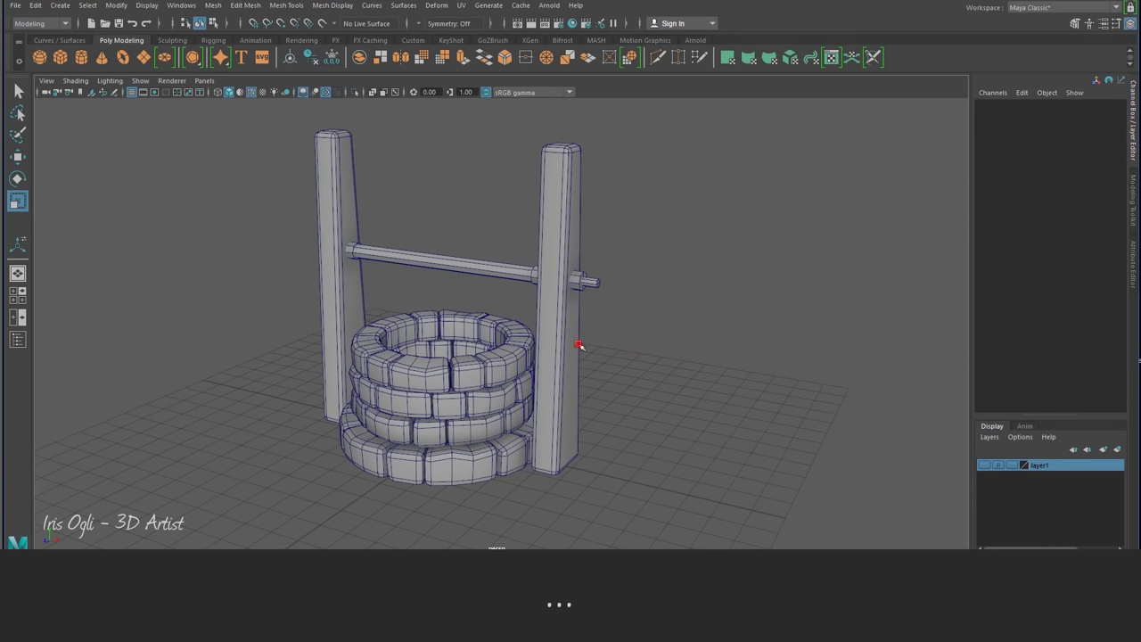
# Step: Duplicate the right post, shrink the copy, and slide it out beside the post
pyautogui.click(580, 346)
pyautogui.hotkey('ctrl', 'd')
pyautogui.moveTo(560, 451); pyautogui.dragTo(422, 475)
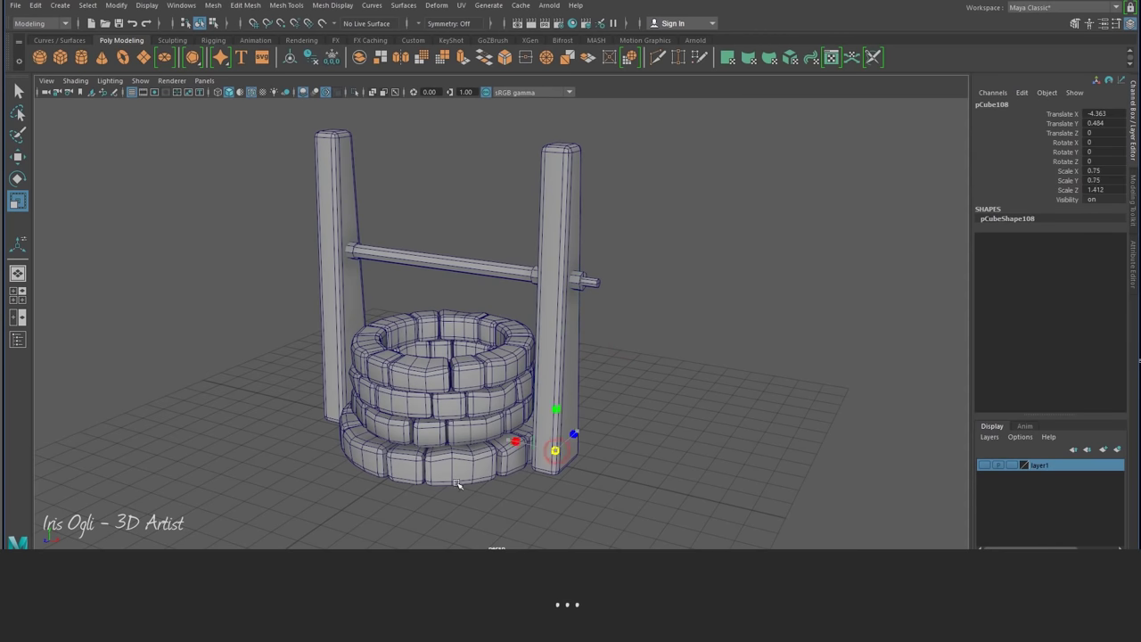
pyautogui.click(17, 157)
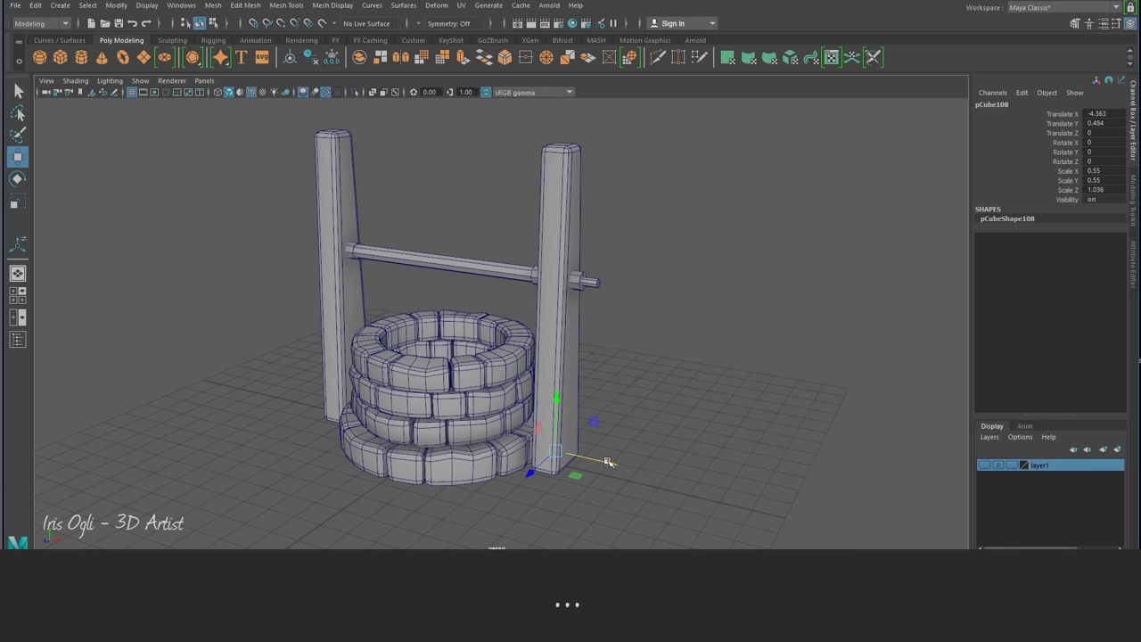
pyautogui.moveTo(608, 462)
pyautogui.mouseDown()
pyautogui.moveTo(642, 470)
pyautogui.moveTo(555, 485)
pyautogui.mouseUp()
pyautogui.click(26, 207)
# Step: Lower the small piece's top vertices to shorten it, then raise it up to the axle stub
pyautogui.rightClick(662, 378)
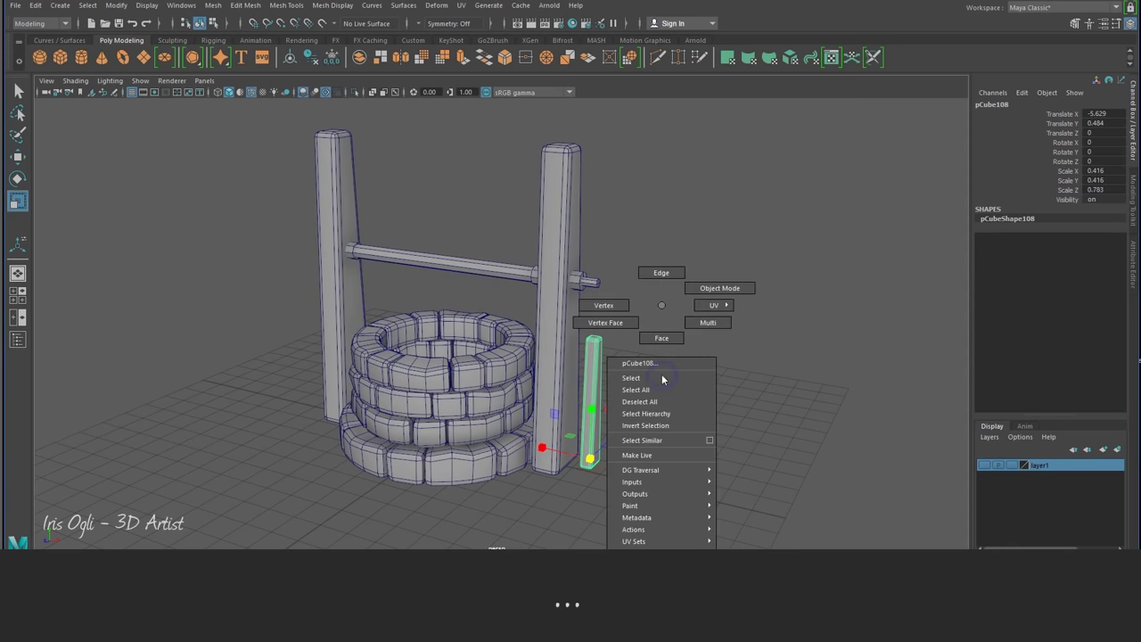
pyautogui.click(604, 305)
pyautogui.moveTo(607, 351)
pyautogui.keyDown('alt'); pyautogui.mouseDown()
pyautogui.moveTo(553, 321)
pyautogui.moveTo(612, 377)
pyautogui.mouseUp(); pyautogui.keyUp('alt')
pyautogui.press('w')
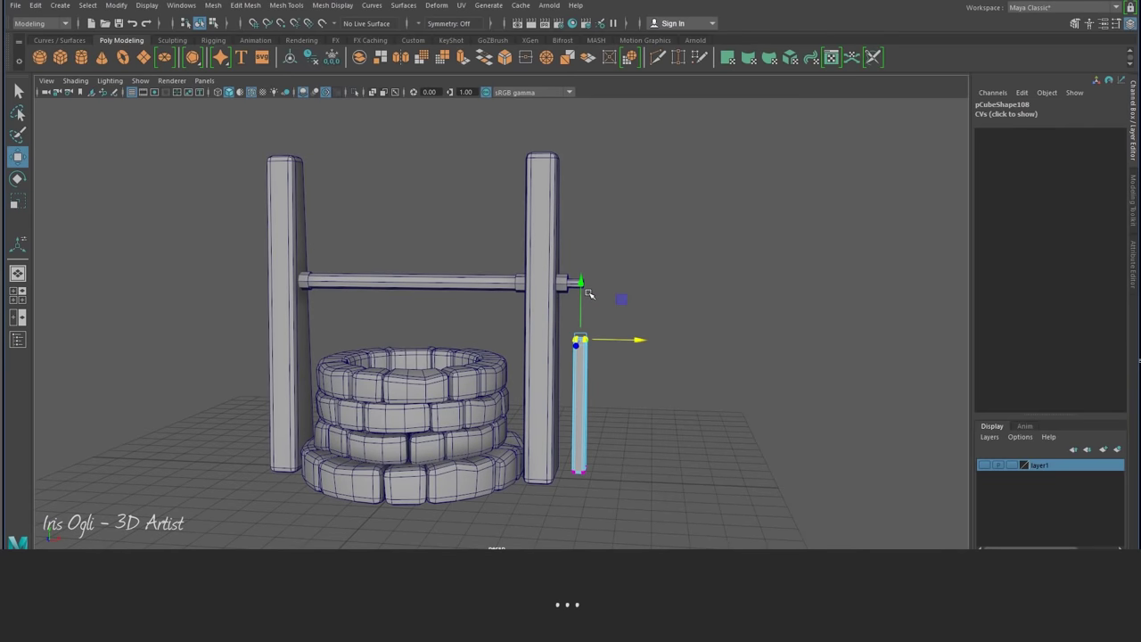
pyautogui.moveTo(581, 289); pyautogui.dragTo(579, 434)
pyautogui.press('F8')
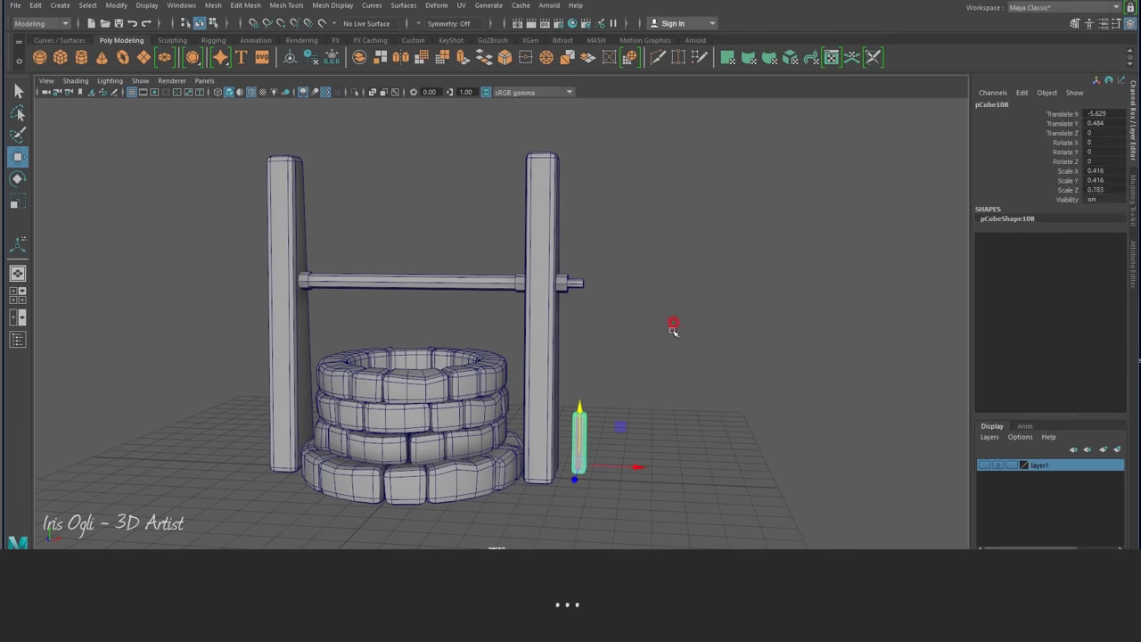
pyautogui.moveTo(580, 403); pyautogui.dragTo(582, 266)
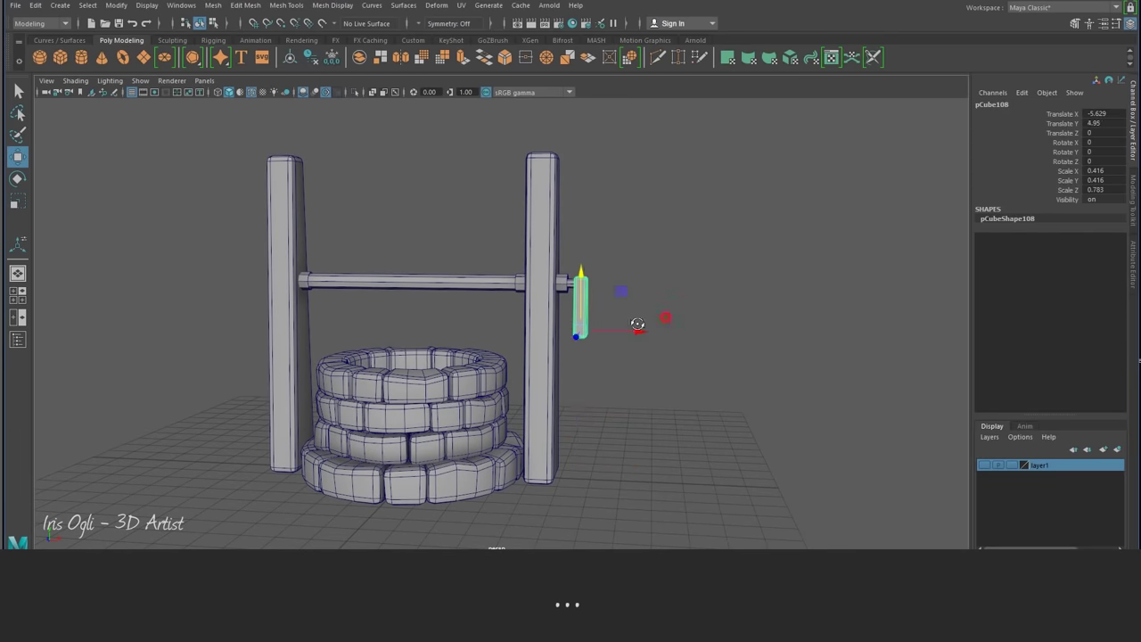
# Step: Duplicate the axle stub to begin the crank grip
pyautogui.keyDown('alt'); pyautogui.moveTo(649, 323); pyautogui.dragTo(609, 342); pyautogui.keyUp('alt')
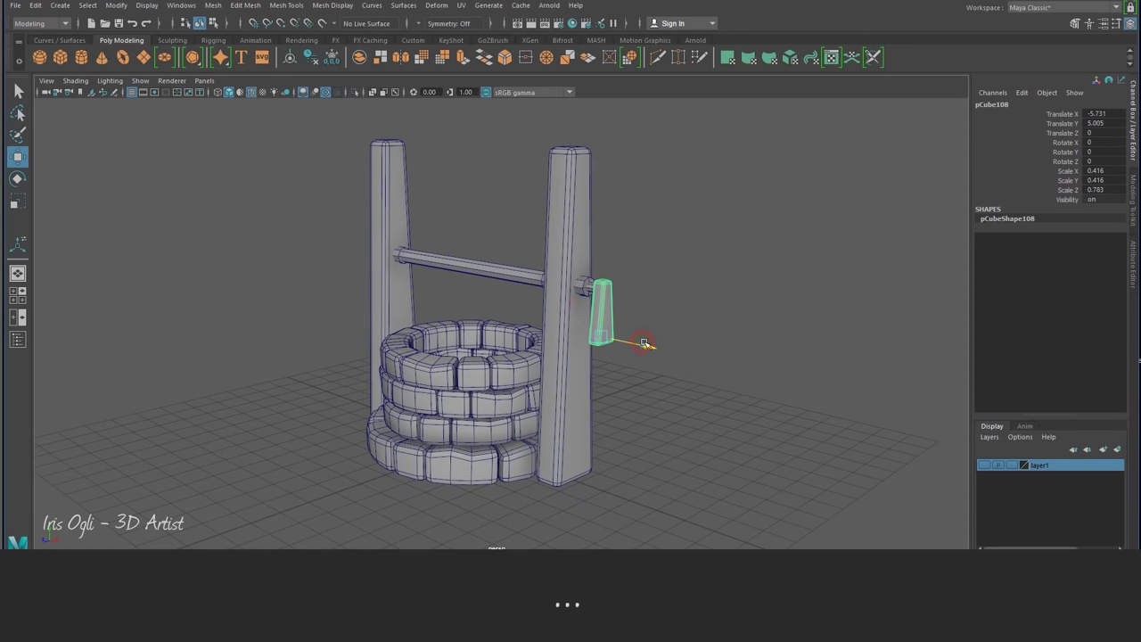
pyautogui.click(652, 385)
pyautogui.keyDown('alt'); pyautogui.moveTo(616, 388); pyautogui.dragTo(604, 309); pyautogui.keyUp('alt')
pyautogui.click(577, 283)
pyautogui.hotkey('ctrl', 'd')
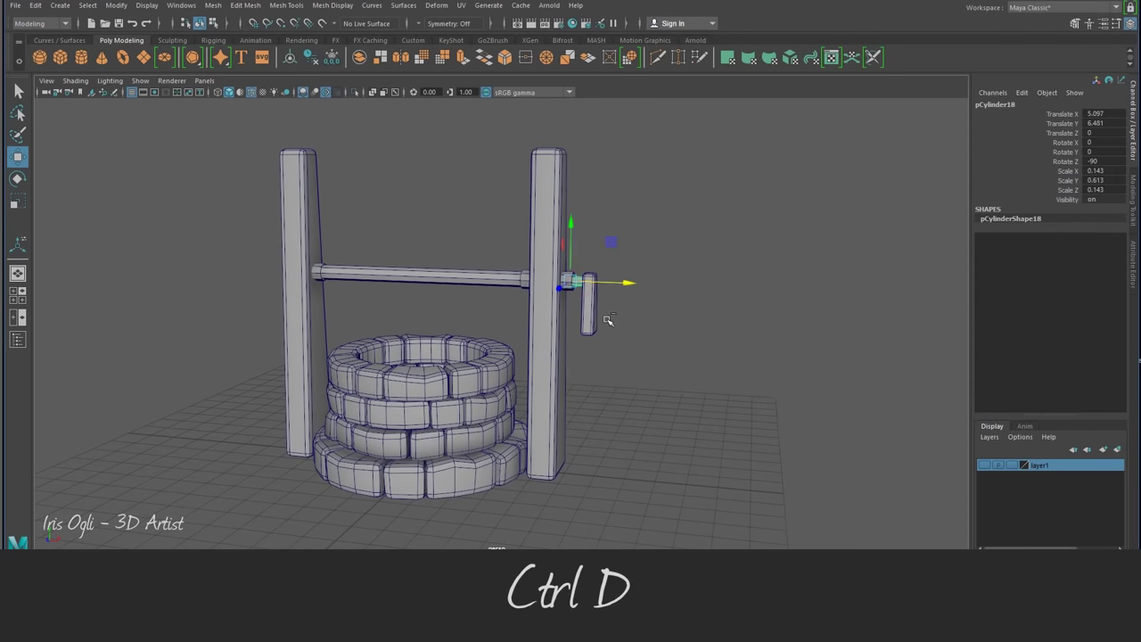
# Step: Move the stub copy to the lower end of the crank arm
pyautogui.hotkey('ctrl', 'd')
pyautogui.moveTo(579, 247)
pyautogui.mouseDown()
pyautogui.moveTo(581, 283)
pyautogui.moveTo(659, 314)
pyautogui.mouseUp()
pyautogui.click(618, 351)
pyautogui.moveTo(618, 351)
pyautogui.keyDown('alt'); pyautogui.mouseDown(button='right')
pyautogui.moveTo(719, 357)
pyautogui.moveTo(751, 462)
pyautogui.moveTo(688, 377)
pyautogui.mouseUp(button='right'); pyautogui.keyUp('alt')
# Step: Insert an edge loop on the handle cylinder and scale that loop
pyautogui.click(664, 324)
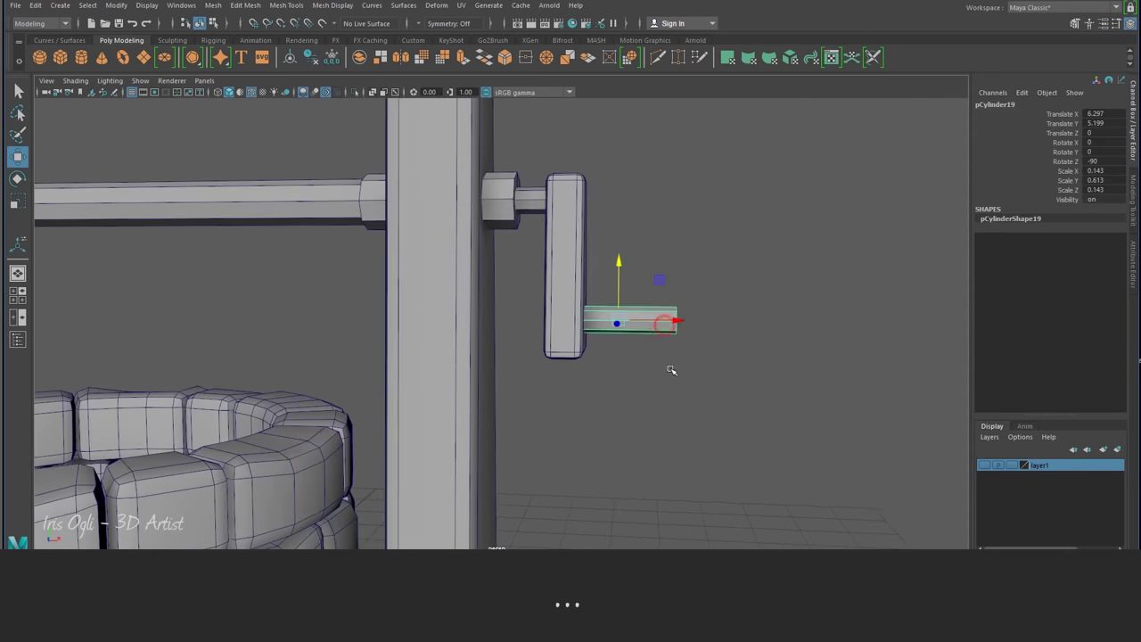
pyautogui.click(286, 5)
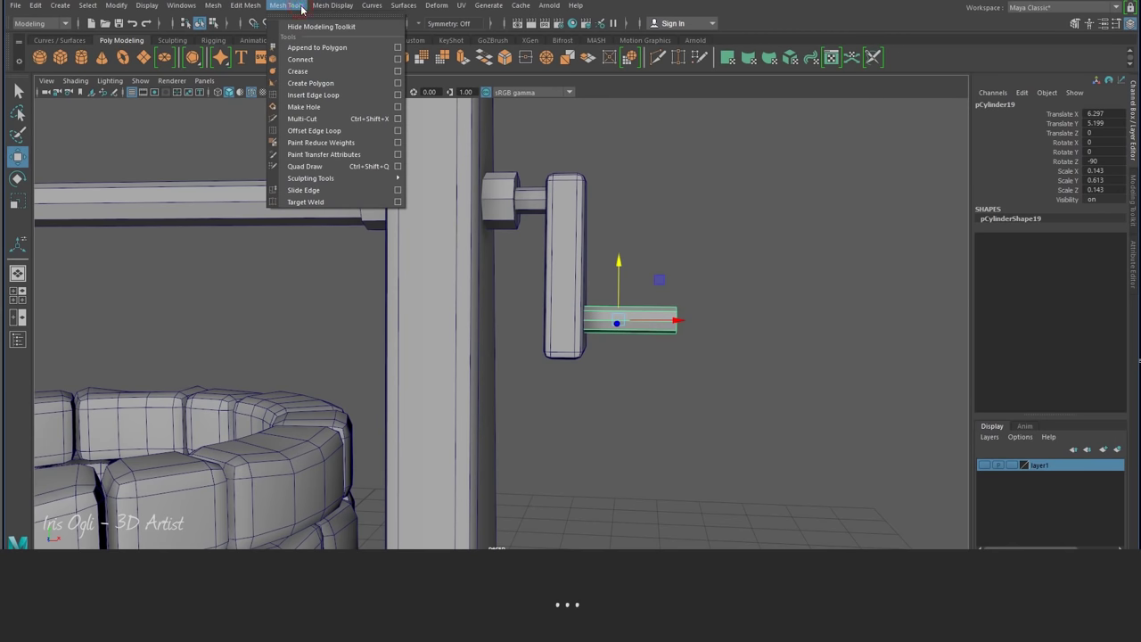
pyautogui.click(312, 95)
pyautogui.click(670, 314)
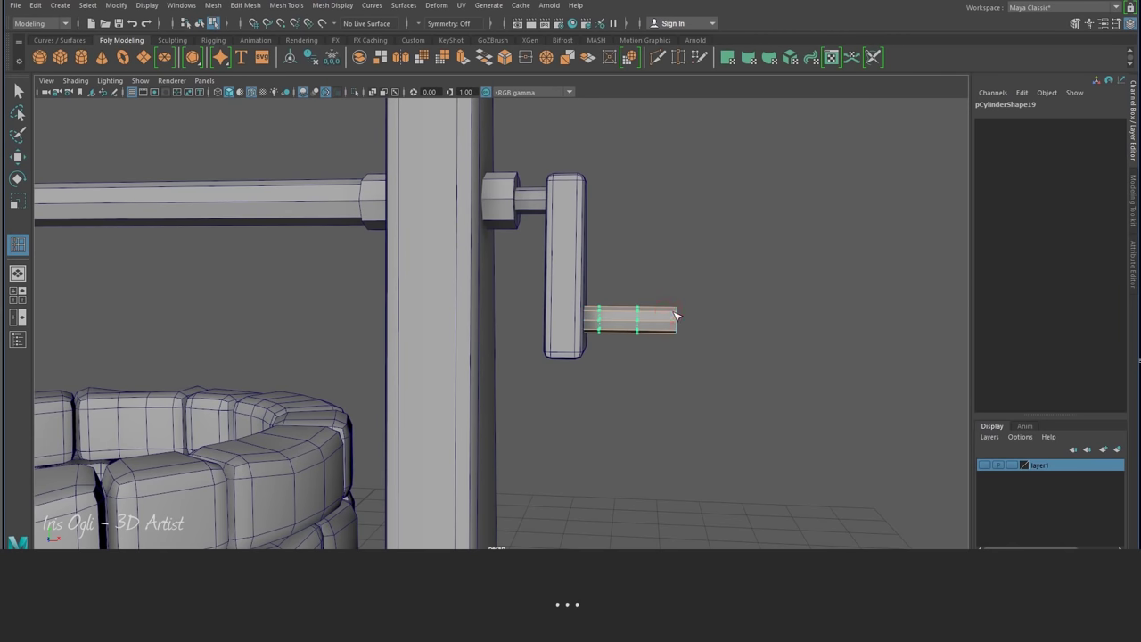
pyautogui.click(22, 204)
pyautogui.moveTo(675, 320)
pyautogui.mouseDown()
pyautogui.moveTo(731, 321)
pyautogui.moveTo(718, 411)
pyautogui.mouseUp()
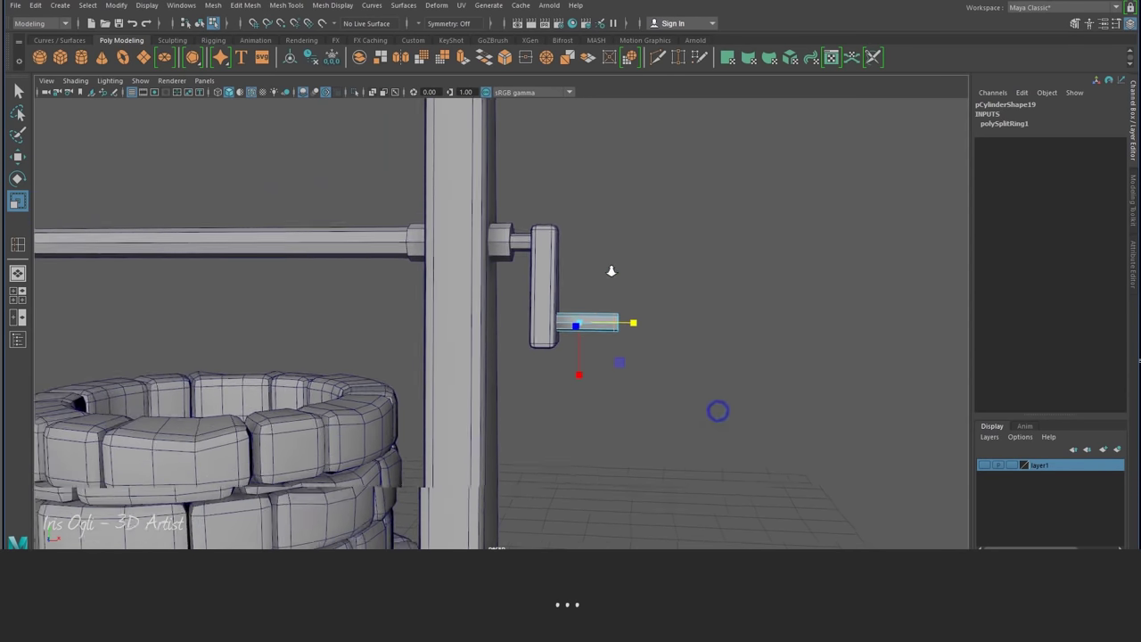
pyautogui.scroll(-5, 642, 268)
# Step: Stretch the grip outward along X by moving its end vertices
pyautogui.click(667, 297)
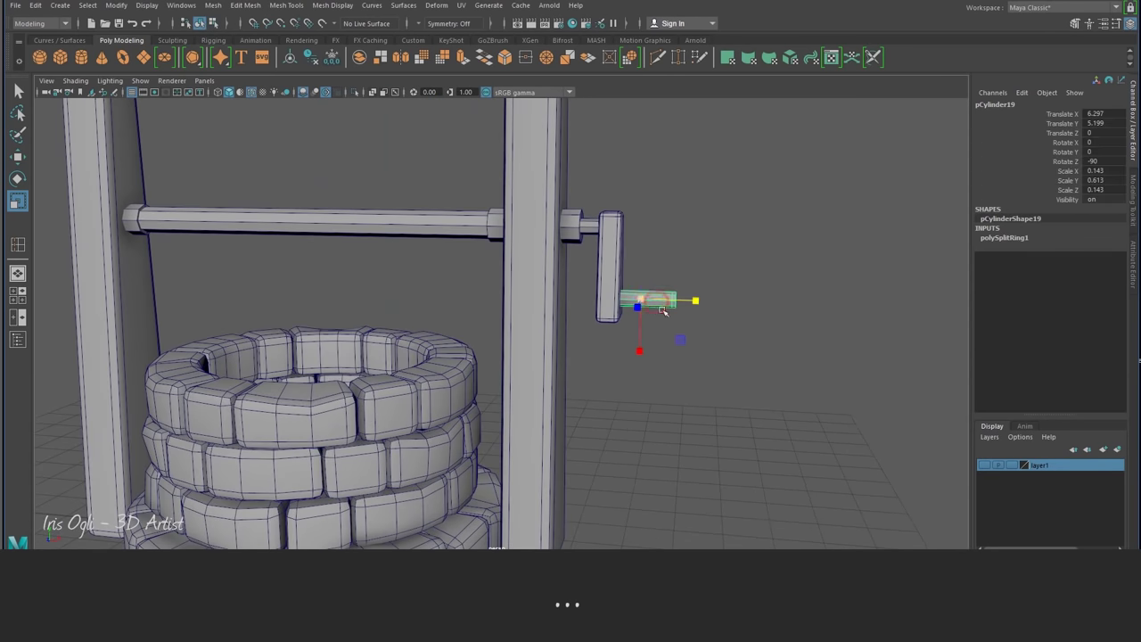
pyautogui.press('w')
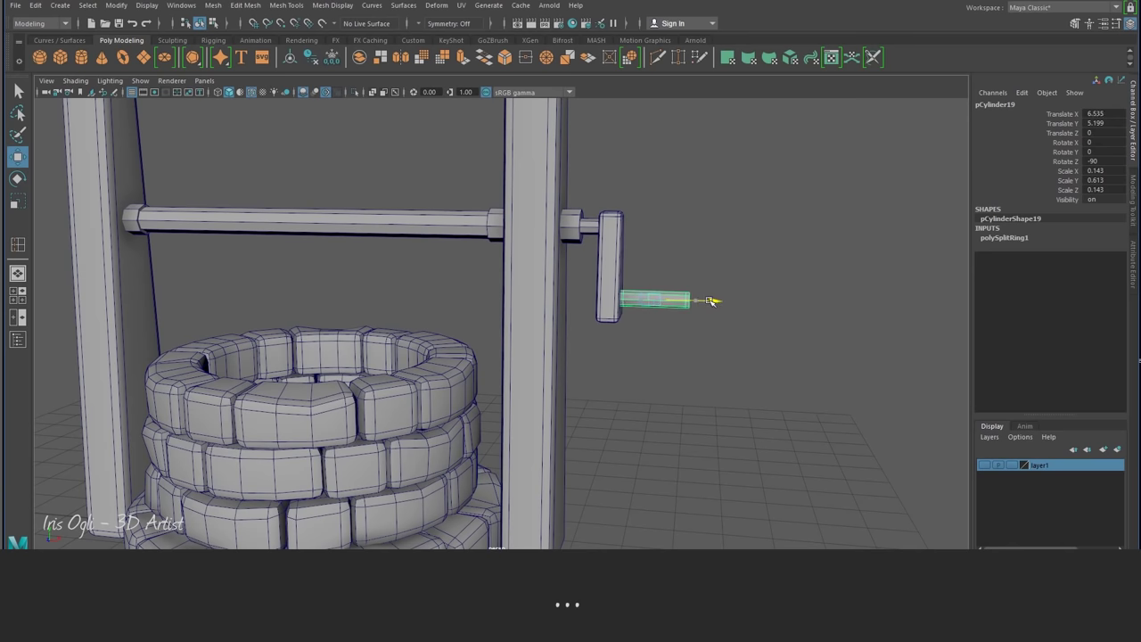
pyautogui.press('F9')
pyautogui.moveTo(705, 272); pyautogui.dragTo(673, 316)
pyautogui.moveTo(743, 302); pyautogui.dragTo(728, 304)
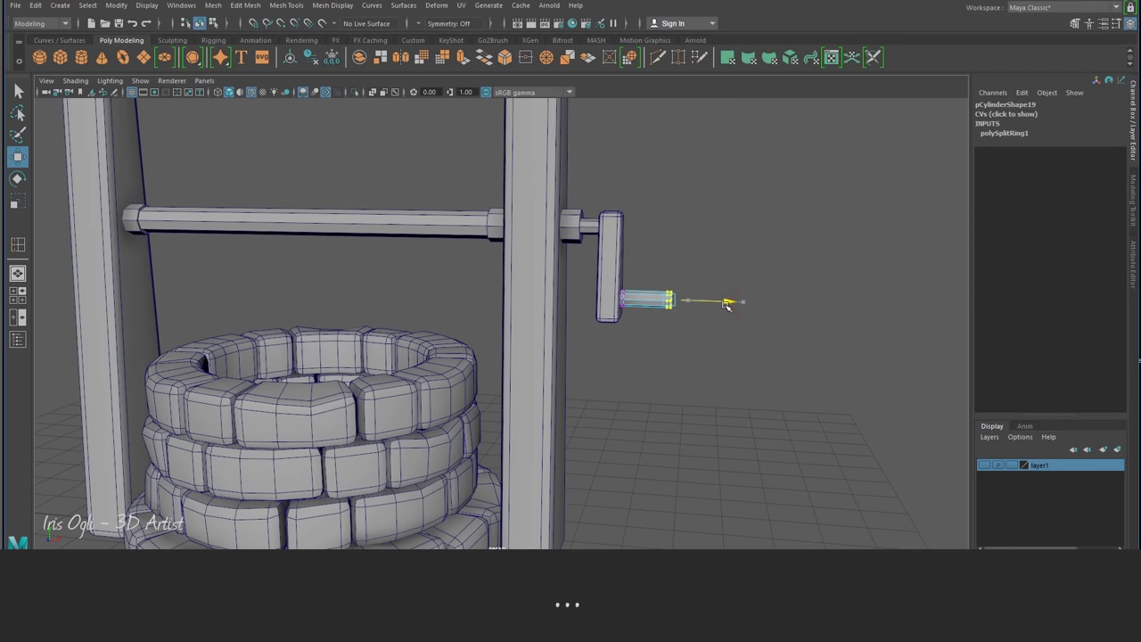
pyautogui.click(649, 286)
# Step: Return to Object Mode and orbit out to see the whole well from above
pyautogui.moveTo(636, 301); pyautogui.dragTo(688, 230, button='right')
pyautogui.scroll(-5, 696, 319)
pyautogui.moveTo(619, 395)
pyautogui.keyDown('alt'); pyautogui.mouseDown()
pyautogui.moveTo(616, 324)
pyautogui.moveTo(624, 359)
pyautogui.mouseUp(); pyautogui.keyUp('alt')
pyautogui.scroll(-3, 602, 258)
pyautogui.keyDown('alt'); pyautogui.moveTo(601, 258); pyautogui.dragTo(580, 293); pyautogui.keyUp('alt')
# Step: Duplicate the crank handle, raise it above the right post, and double its size in side view
pyautogui.press('r')
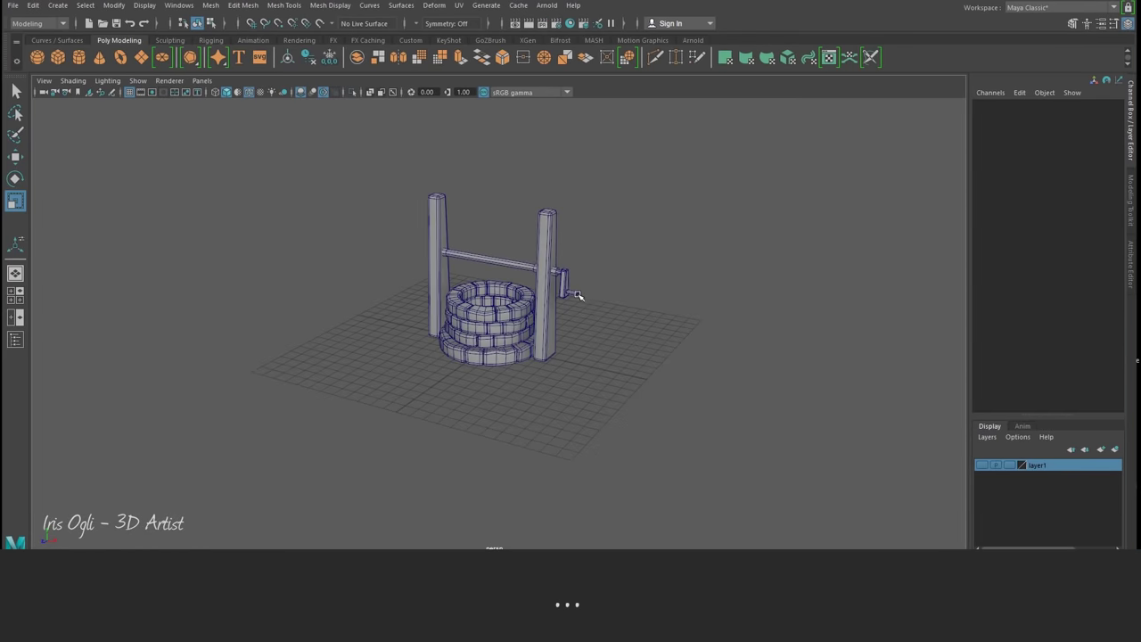
pyautogui.click(575, 299)
pyautogui.hotkey('ctrl', 'd')
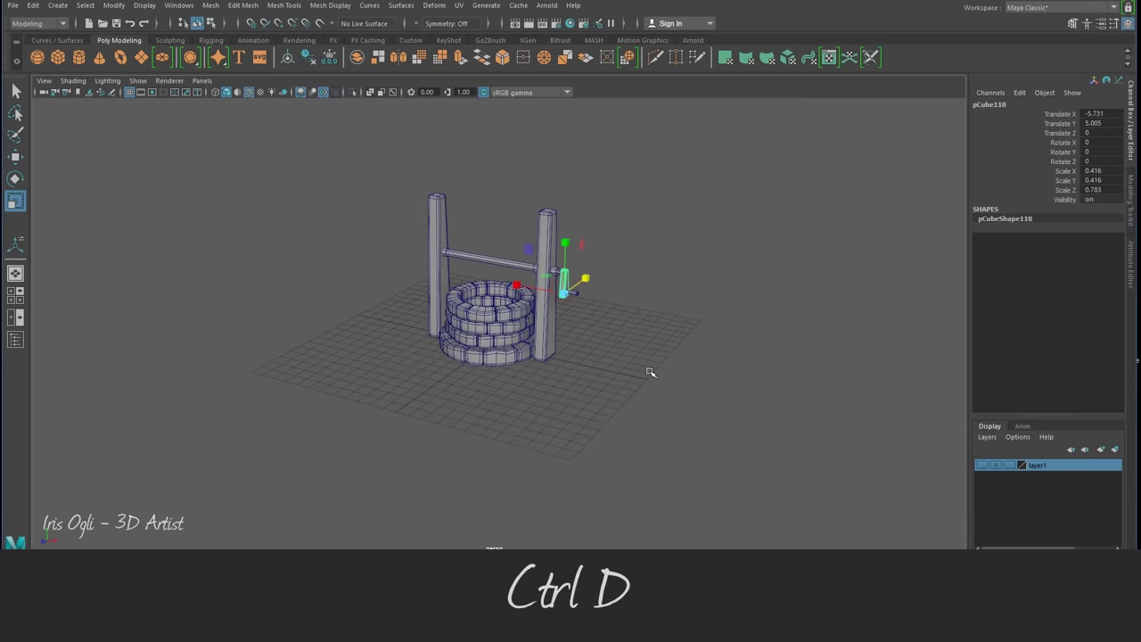
pyautogui.press('w')
pyautogui.moveTo(565, 257); pyautogui.dragTo(564, 213)
pyautogui.press('space')
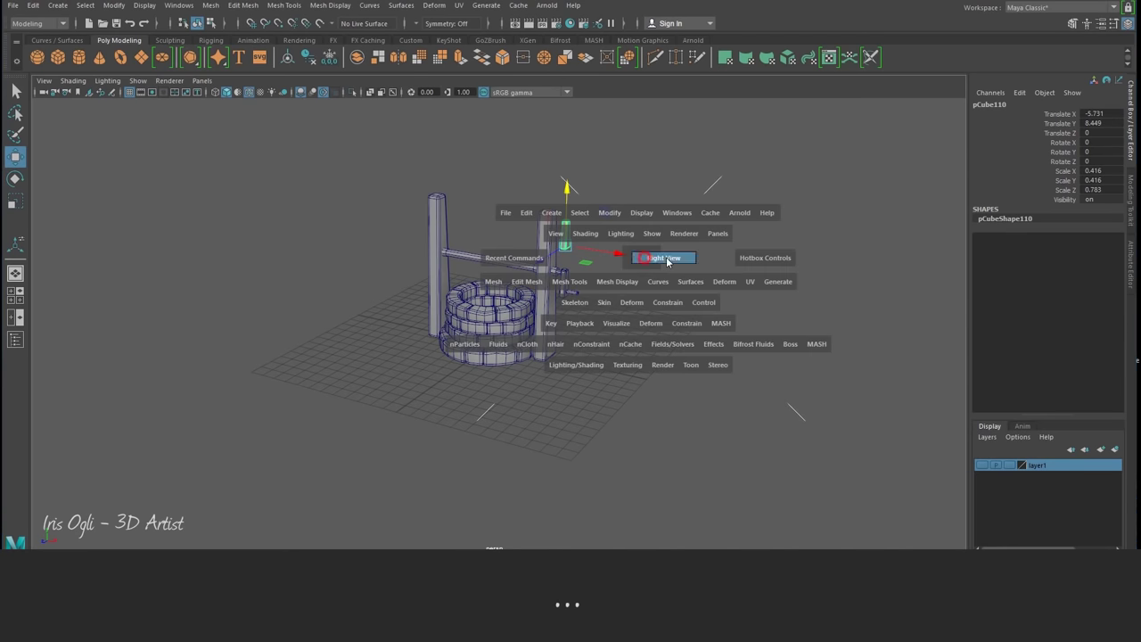
pyautogui.moveTo(667, 261); pyautogui.dragTo(705, 261)
pyautogui.click(15, 203)
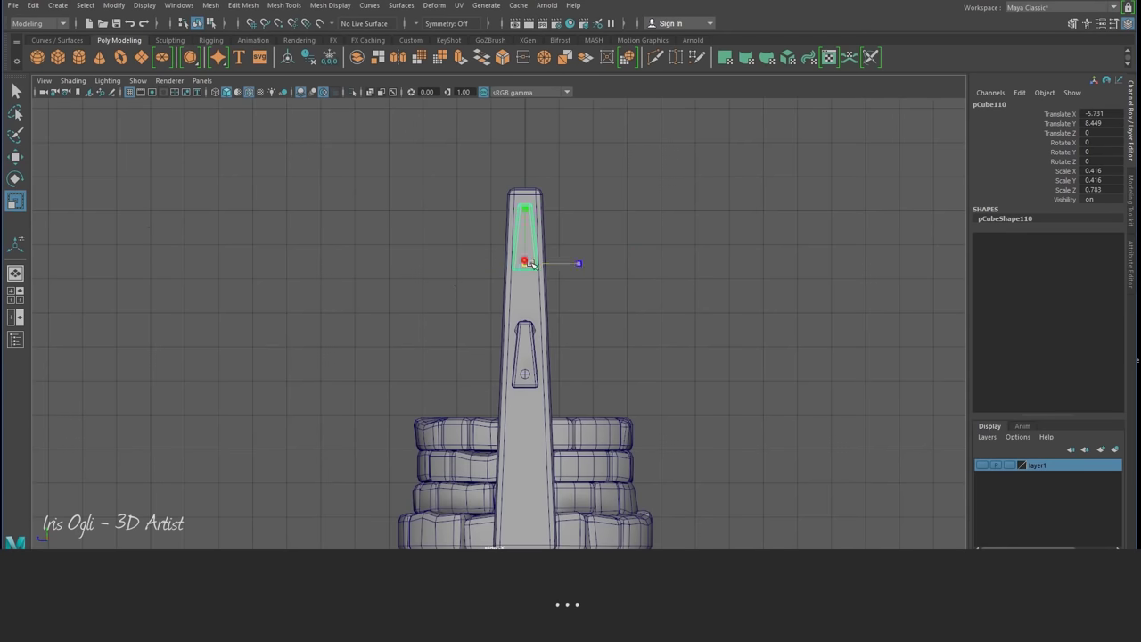
pyautogui.moveTo(525, 261); pyautogui.dragTo(606, 272)
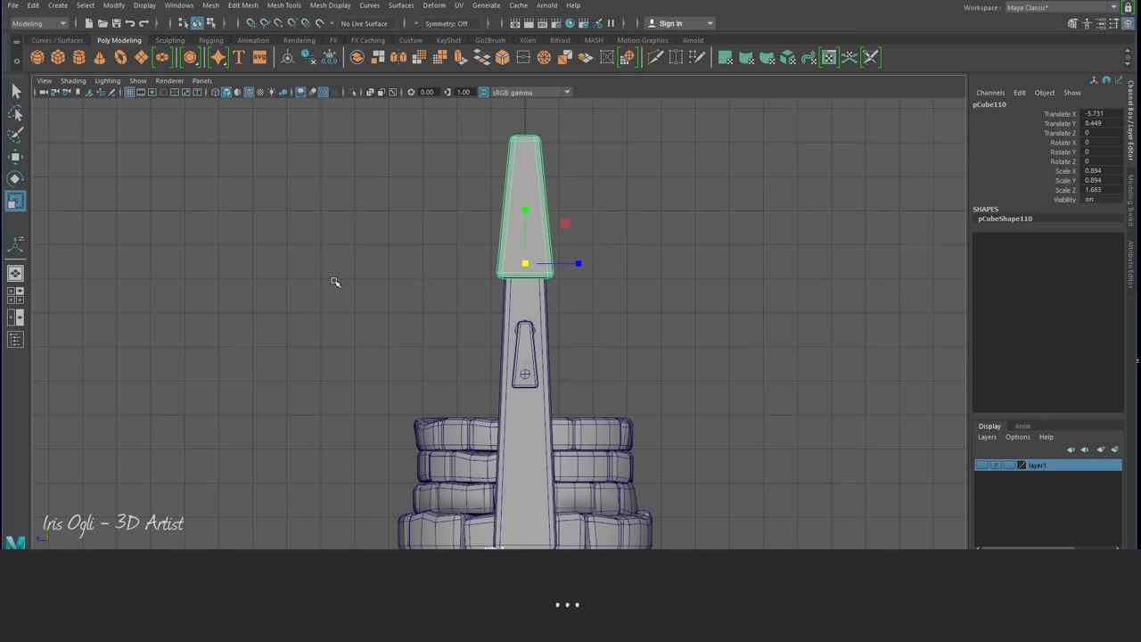
# Step: Move the piece's vertices to tilt it into a tapered, slanted roof plank
pyautogui.moveTo(615, 216); pyautogui.dragTo(560, 214, button='right')
pyautogui.moveTo(479, 267); pyautogui.dragTo(658, 344)
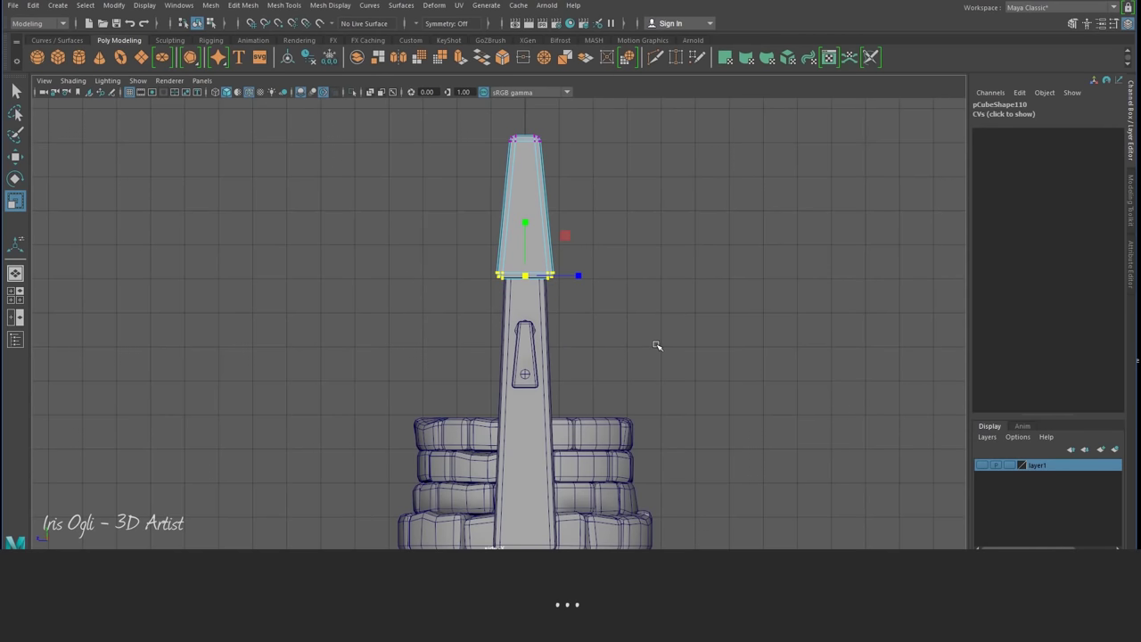
pyautogui.press('w')
pyautogui.moveTo(469, 275); pyautogui.dragTo(375, 276)
pyautogui.moveTo(373, 228); pyautogui.dragTo(428, 300)
pyautogui.moveTo(348, 276); pyautogui.dragTo(326, 275)
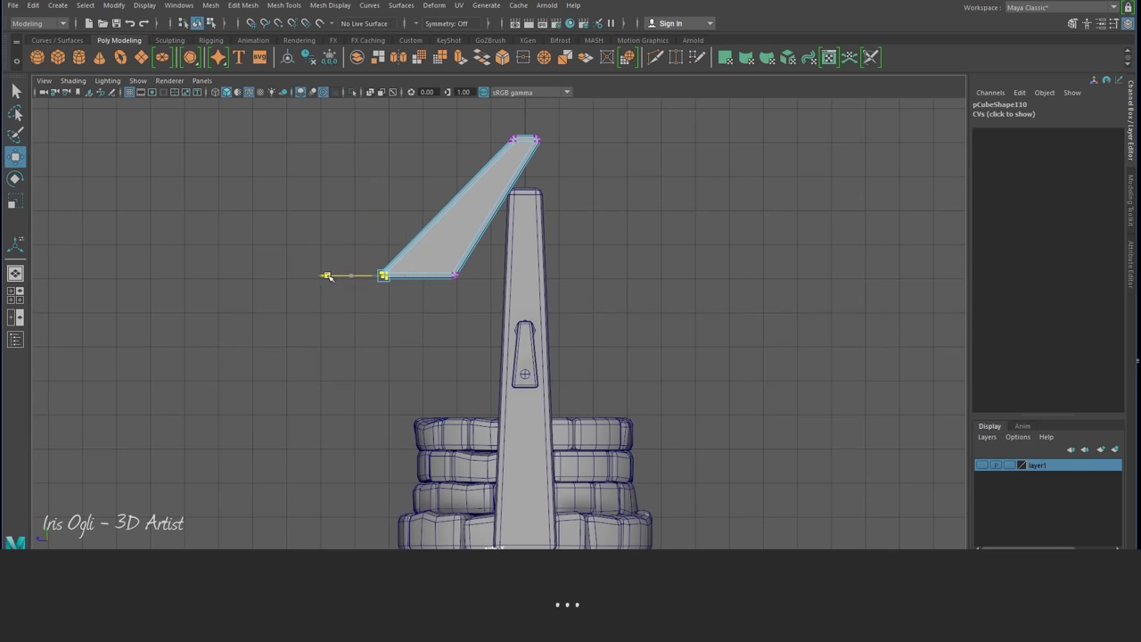
pyautogui.moveTo(493, 117); pyautogui.dragTo(521, 154)
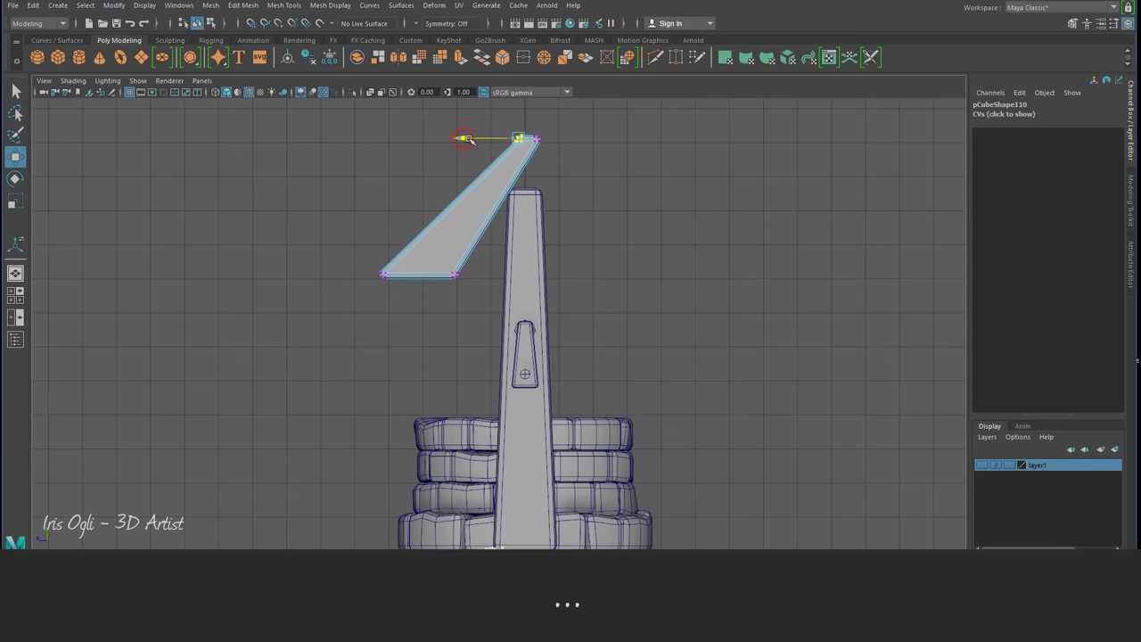
pyautogui.moveTo(536, 154); pyautogui.dragTo(600, 140, button='right')
pyautogui.click(504, 201)
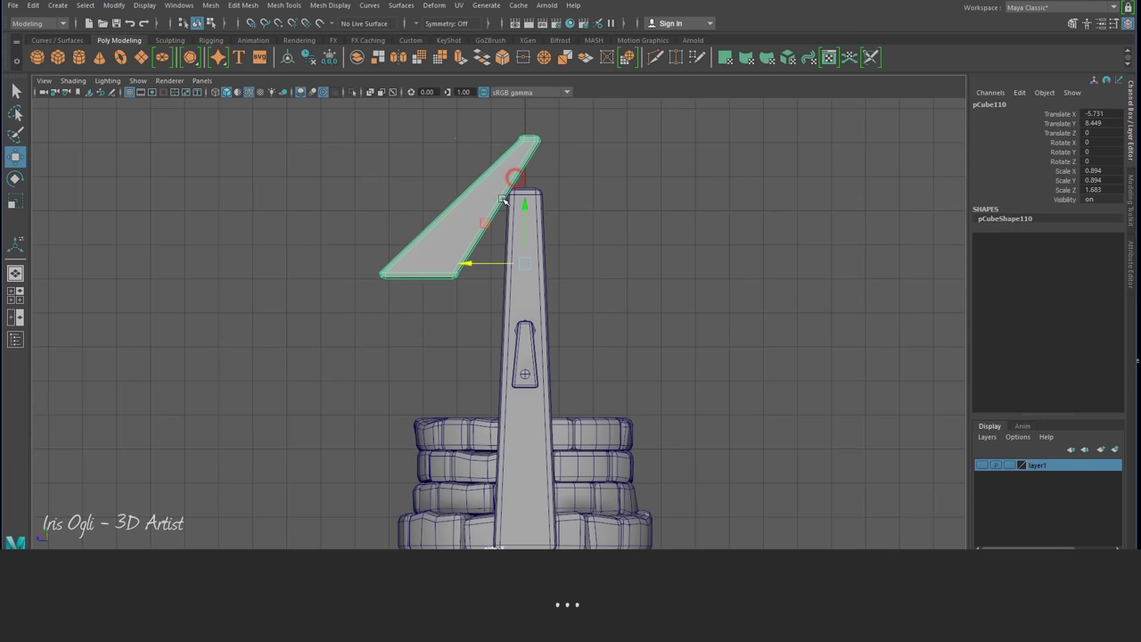
pyautogui.moveTo(473, 264); pyautogui.dragTo(466, 264)
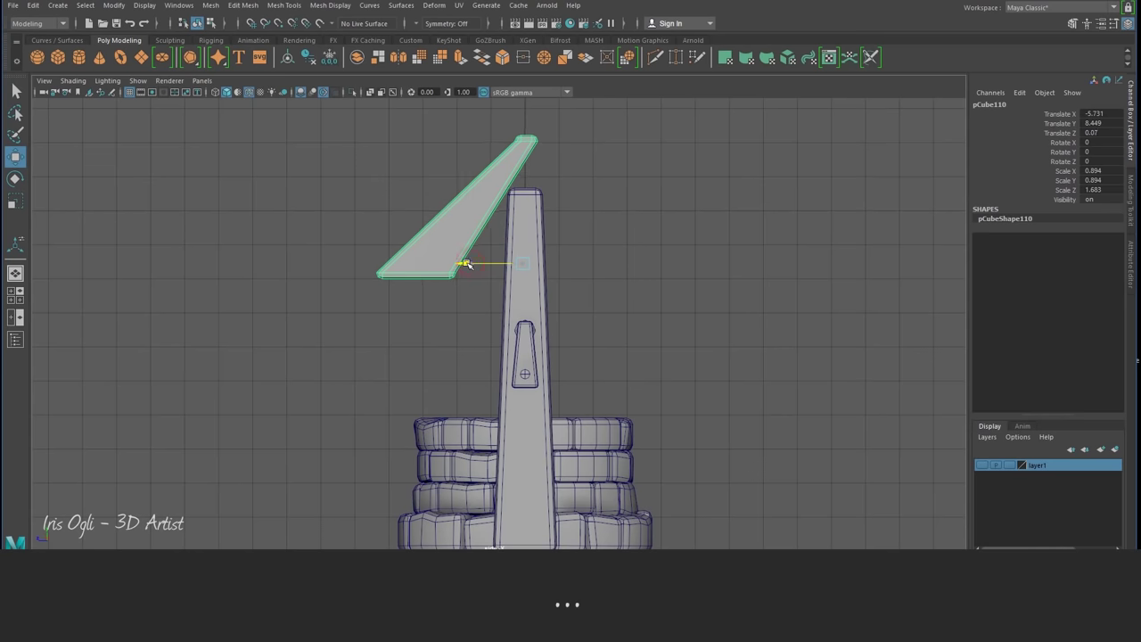
pyautogui.click(403, 60)
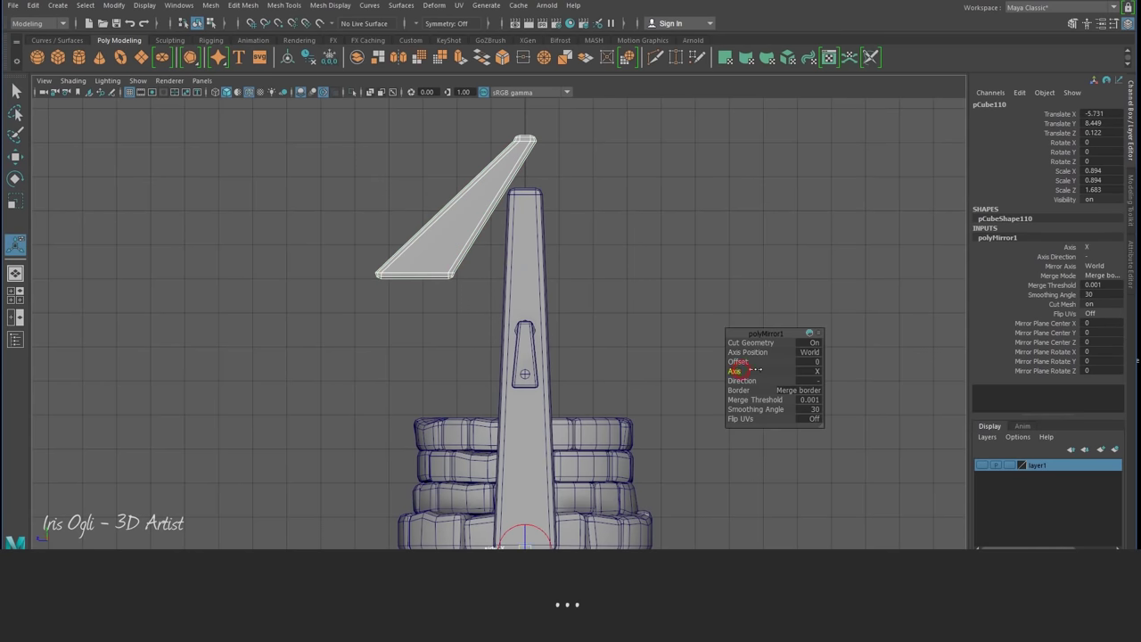
# Step: Mirror the plank along Z into a pitched pair and slide it over the right post
pyautogui.moveTo(793, 369); pyautogui.dragTo(854, 371)
pyautogui.click(15, 273)
pyautogui.click(579, 344)
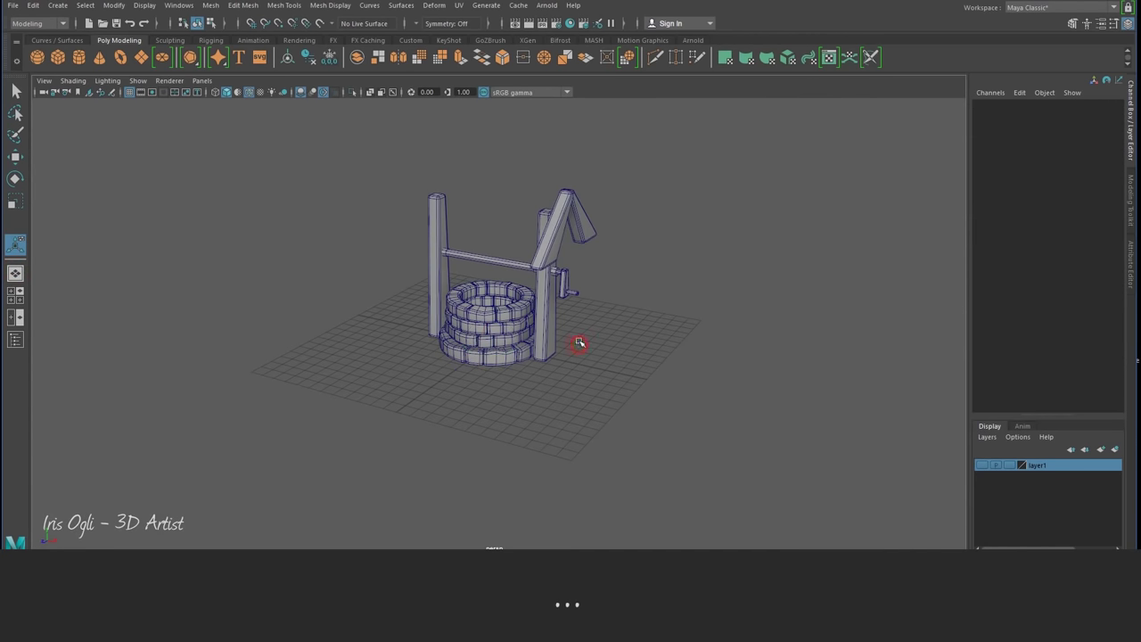
pyautogui.click(564, 223)
pyautogui.keyDown('alt'); pyautogui.moveTo(594, 276); pyautogui.dragTo(597, 344); pyautogui.keyUp('alt')
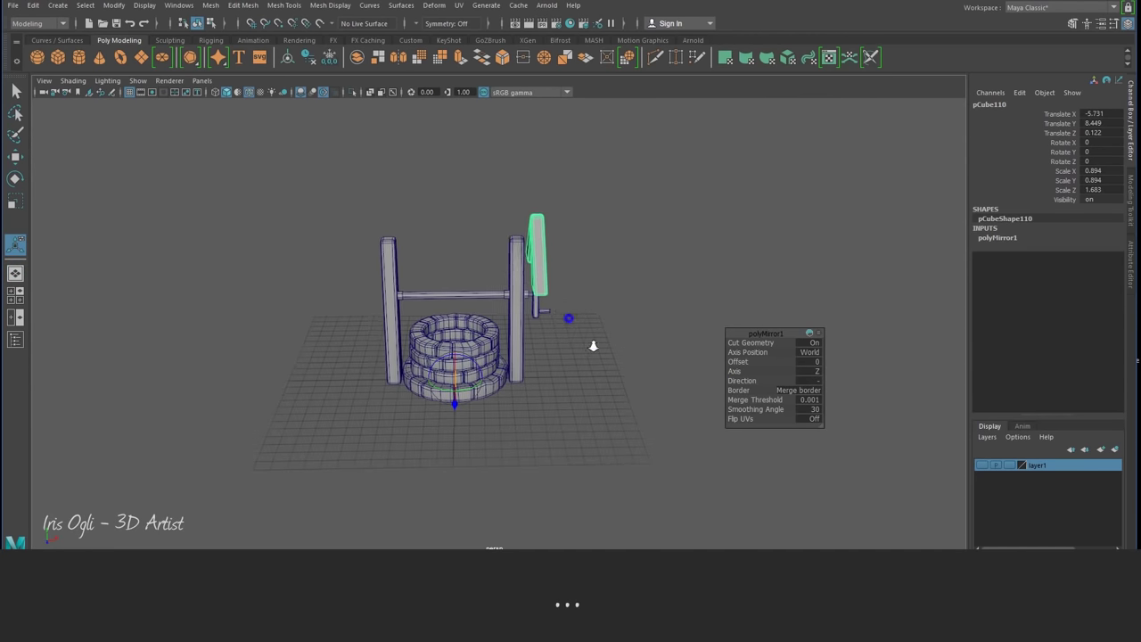
pyautogui.click(15, 159)
pyautogui.moveTo(603, 257)
pyautogui.mouseDown()
pyautogui.moveTo(580, 257)
pyautogui.moveTo(594, 319)
pyautogui.moveTo(523, 330)
pyautogui.moveTo(658, 330)
pyautogui.mouseUp()
pyautogui.click(604, 327)
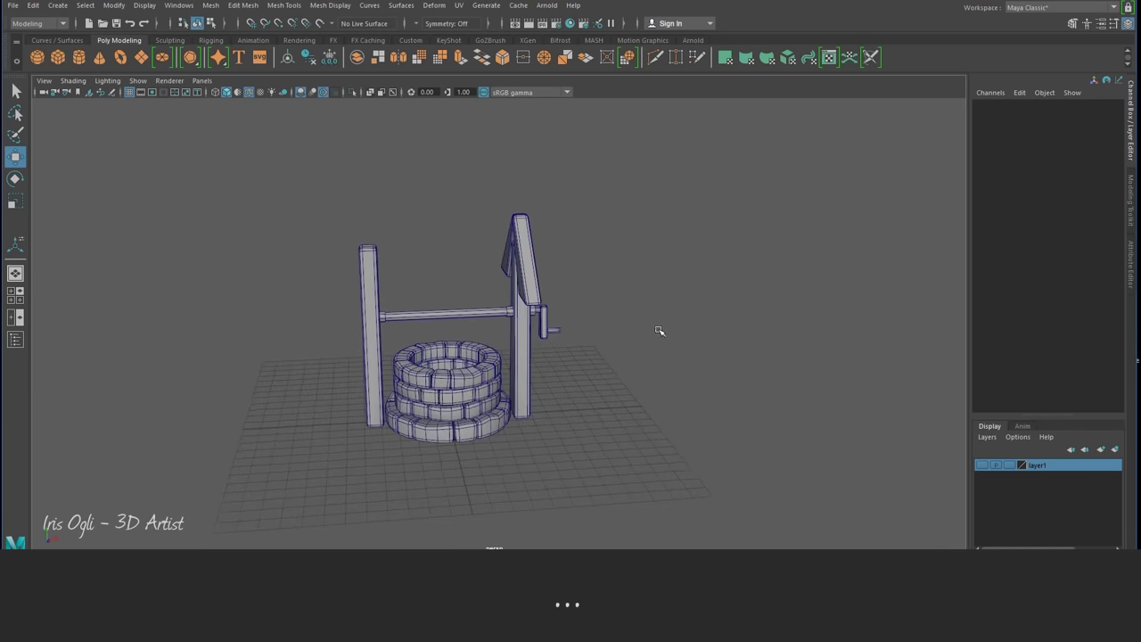
# Step: Duplicate and group the roof pair, with Scale X -1 placing it on the left post
pyautogui.click(536, 295)
pyautogui.hotkey('ctrl', 'd')
pyautogui.hotkey('ctrl', 'g')
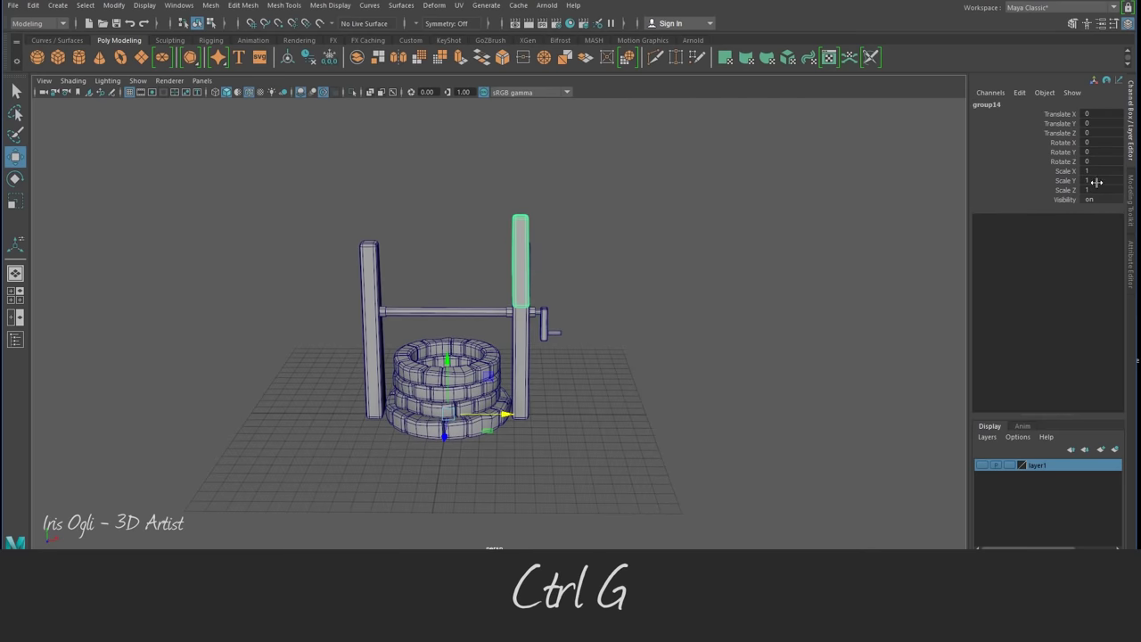
pyautogui.write('-1')
pyautogui.press('Return')
pyautogui.click(765, 333)
pyautogui.moveTo(761, 385)
pyautogui.keyDown('alt'); pyautogui.mouseDown()
pyautogui.moveTo(700, 378)
pyautogui.moveTo(820, 364)
pyautogui.moveTo(718, 371)
pyautogui.mouseUp(); pyautogui.keyUp('alt')
pyautogui.click(365, 278)
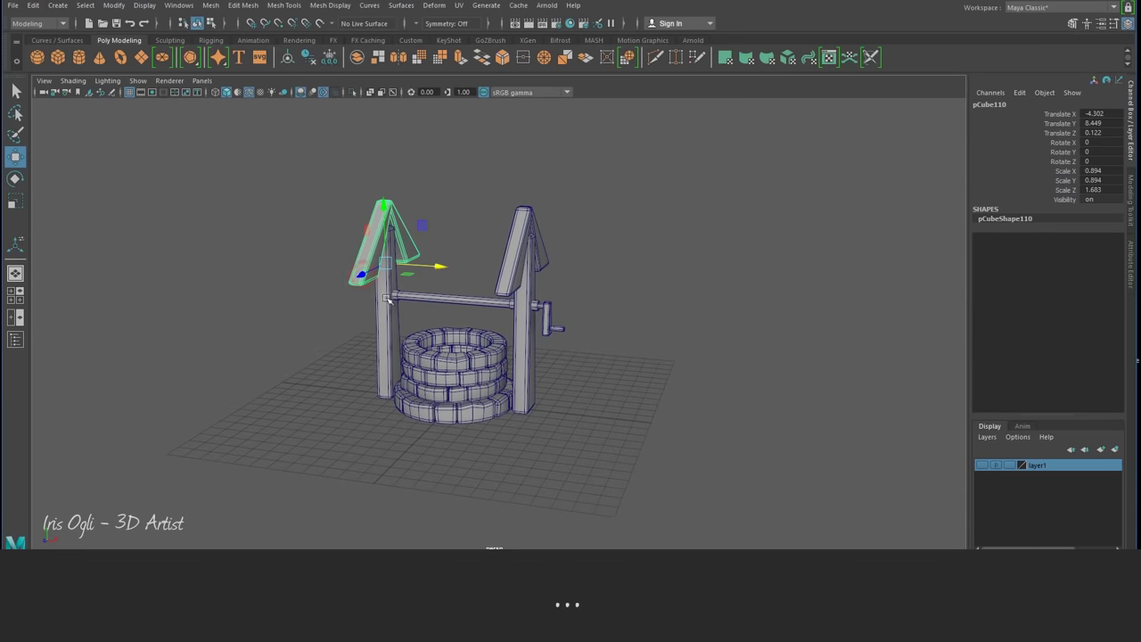
# Step: Duplicate a roof piece to the centre and stretch its right-side vertices to the right post
pyautogui.hotkey('ctrl', 'd')
pyautogui.moveTo(437, 271)
pyautogui.mouseDown()
pyautogui.moveTo(503, 271)
pyautogui.moveTo(439, 271)
pyautogui.moveTo(370, 200)
pyautogui.mouseUp()
pyautogui.click(14, 203)
pyautogui.press('F9')
pyautogui.moveTo(434, 330); pyautogui.dragTo(392, 179)
pyautogui.press('w')
pyautogui.moveTo(456, 258); pyautogui.dragTo(545, 259)
# Step: Stretch the board's left-side vertices to the left post and view the roof in perspective
pyautogui.moveTo(355, 163); pyautogui.dragTo(413, 356)
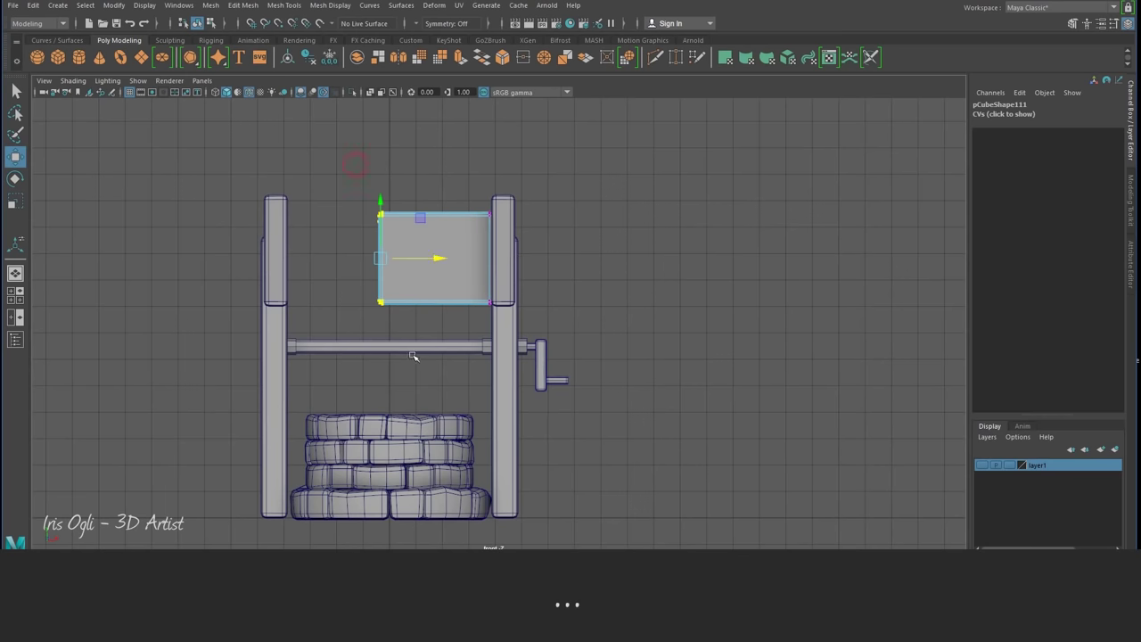
pyautogui.moveTo(435, 262); pyautogui.dragTo(345, 260)
pyautogui.click(94, 271)
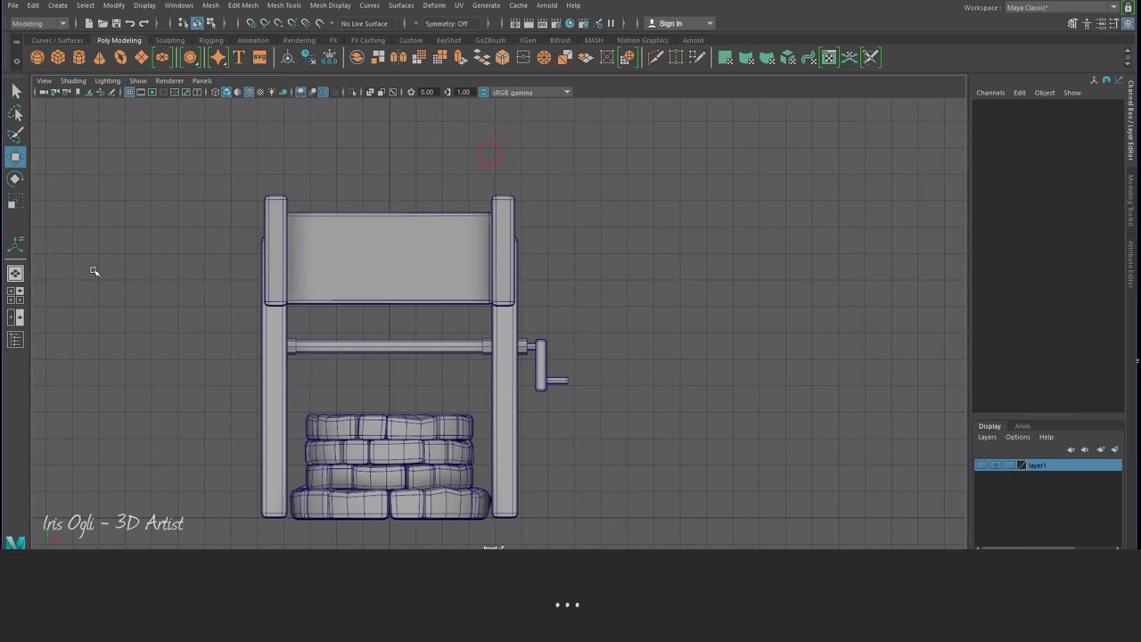
pyautogui.click(15, 273)
pyautogui.keyDown('alt'); pyautogui.moveTo(535, 303); pyautogui.dragTo(491, 322); pyautogui.keyUp('alt')
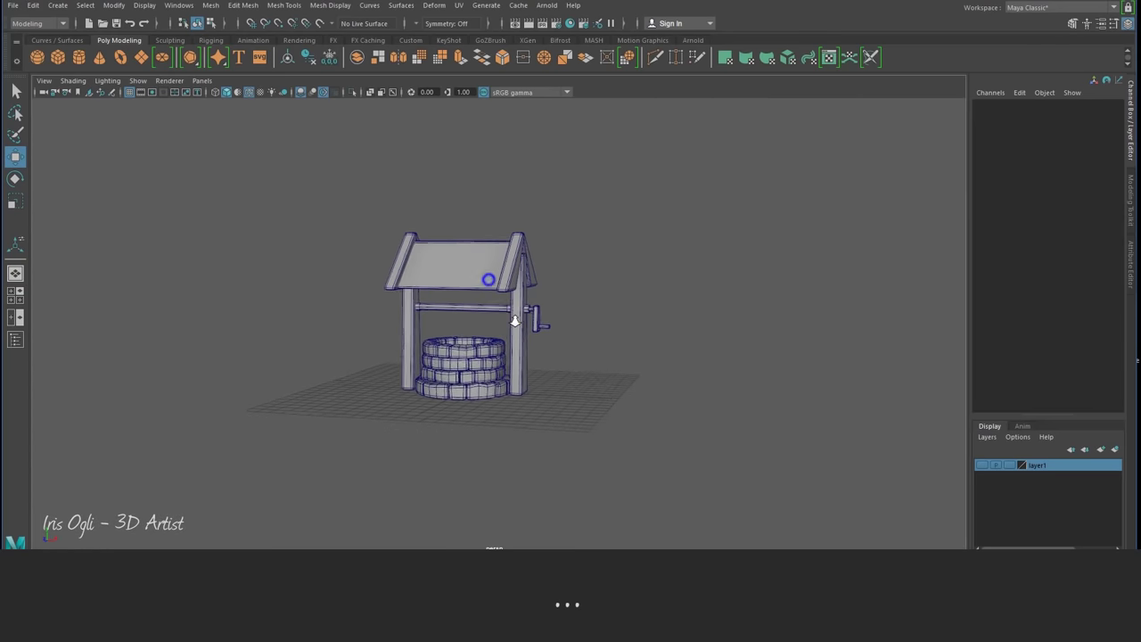
# Step: Select the roof pieces together and raise them above the posts
pyautogui.click(449, 262)
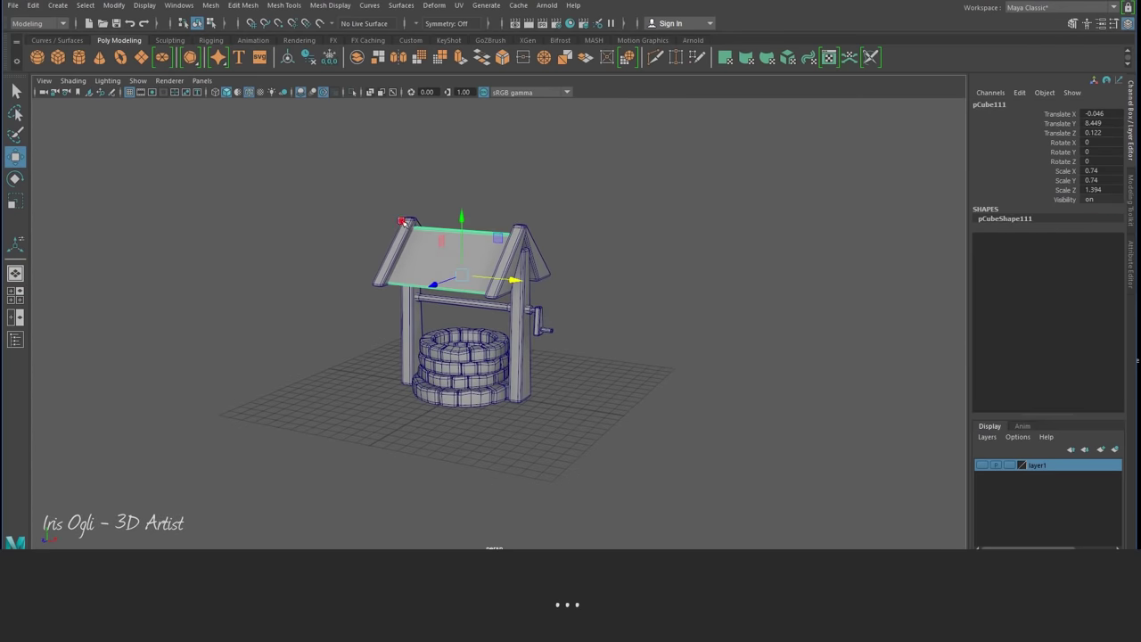
pyautogui.click(518, 225)
pyautogui.moveTo(518, 224); pyautogui.dragTo(522, 200)
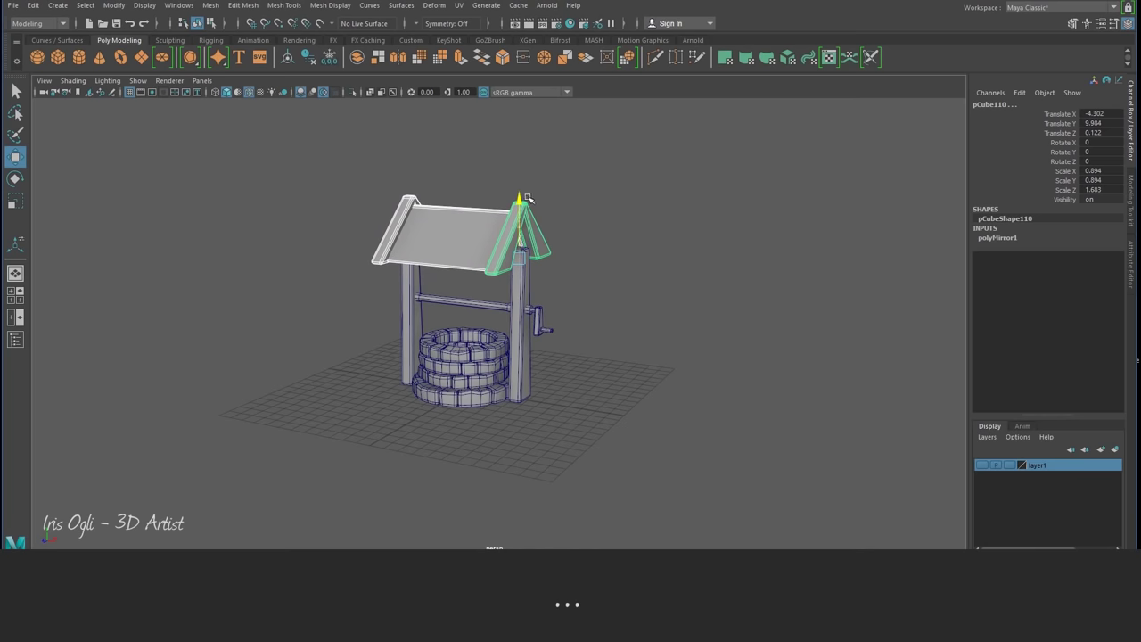
pyautogui.click(563, 300)
# Step: Pull the right post's top vertices up so it reaches into the roof peak
pyautogui.keyDown('alt'); pyautogui.moveTo(563, 299); pyautogui.dragTo(517, 278); pyautogui.keyUp('alt')
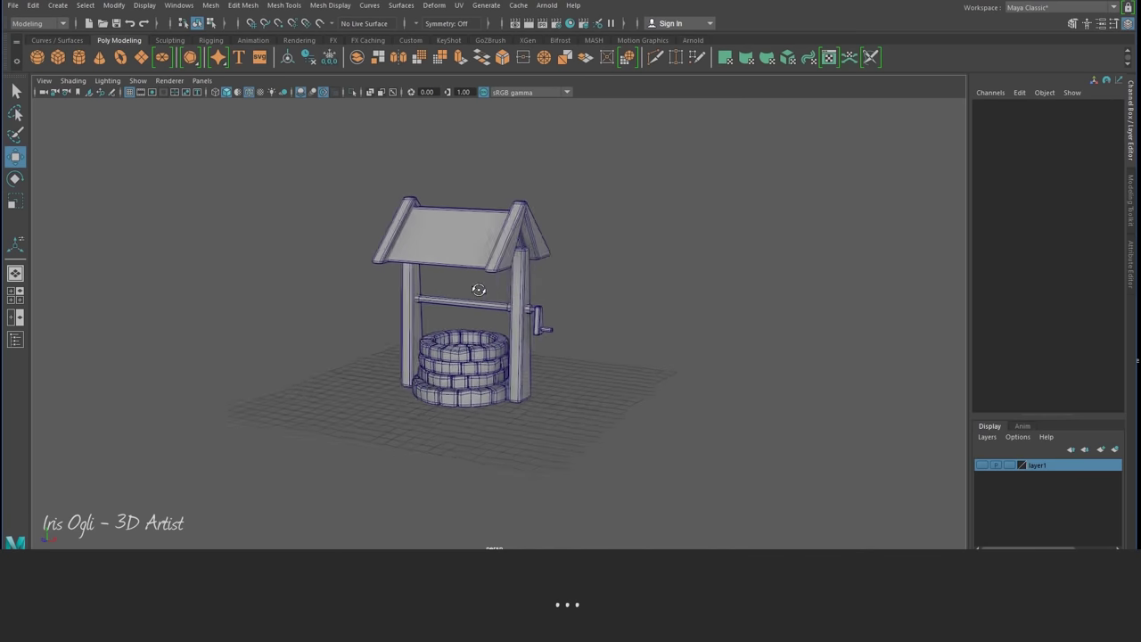
pyautogui.click(517, 279)
pyautogui.click(645, 242)
pyautogui.click(522, 259)
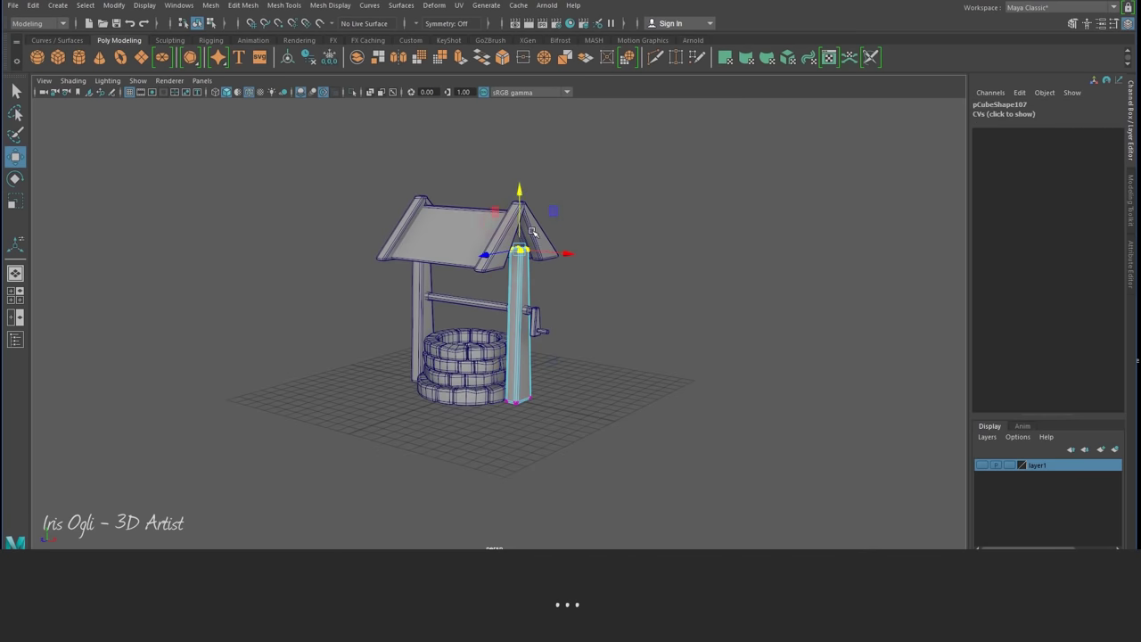
pyautogui.keyDown('alt'); pyautogui.moveTo(521, 174); pyautogui.dragTo(596, 250); pyautogui.keyUp('alt')
pyautogui.click(16, 202)
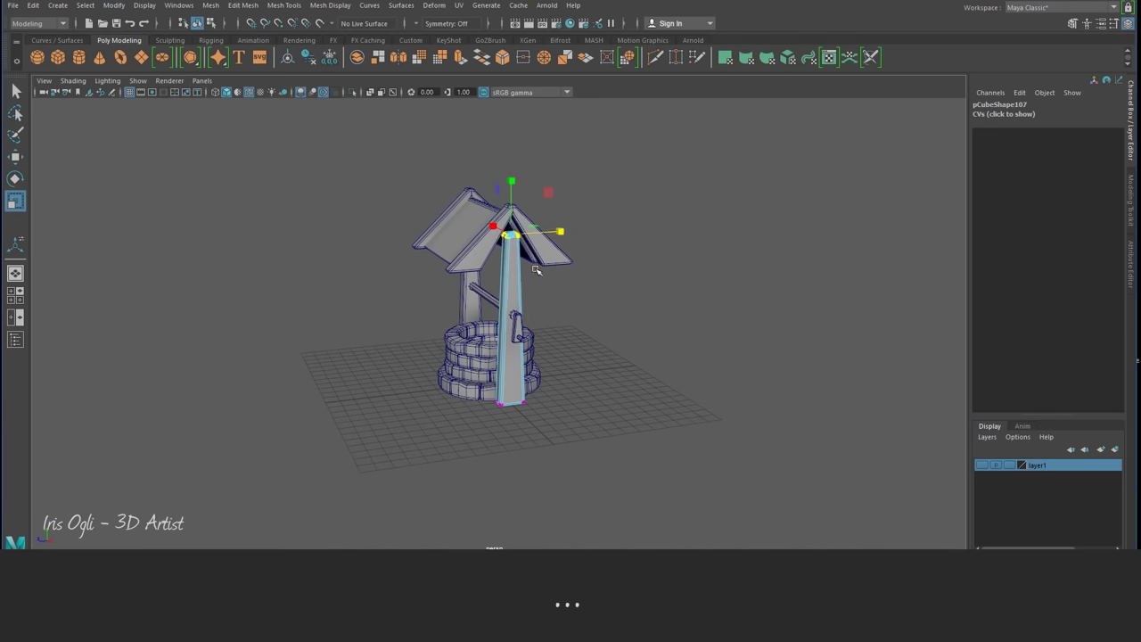
pyautogui.keyDown('alt'); pyautogui.moveTo(558, 233); pyautogui.dragTo(166, 192); pyautogui.keyUp('alt')
pyautogui.click(16, 156)
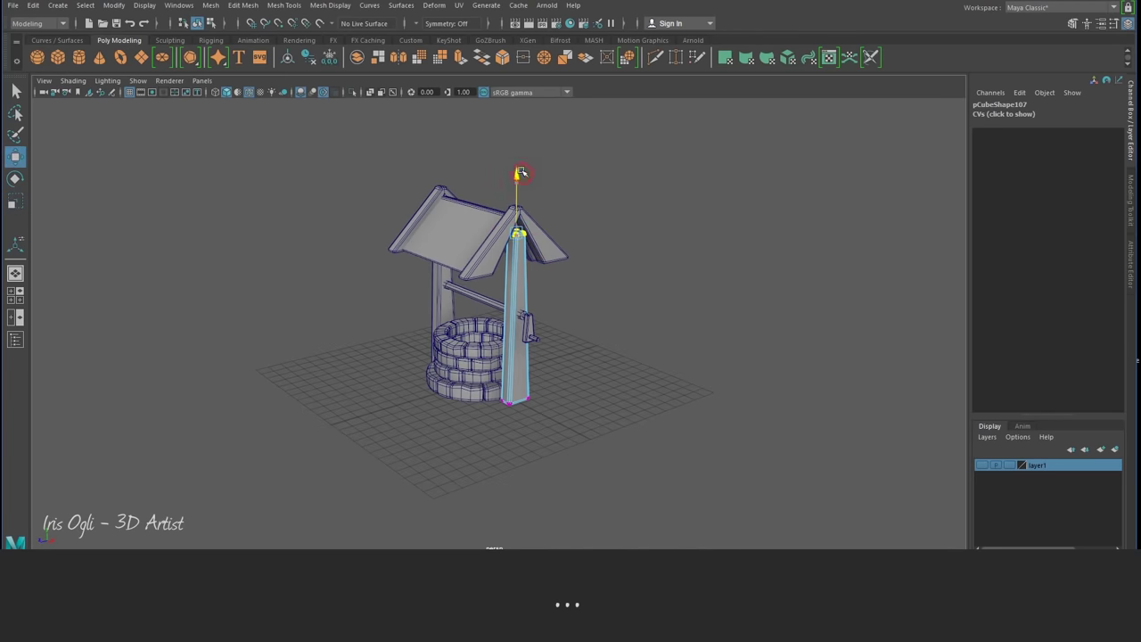
pyautogui.keyDown('alt'); pyautogui.moveTo(516, 302); pyautogui.dragTo(571, 295); pyautogui.keyUp('alt')
# Step: Replace the old left post with a grouped, duplicated right post mirrored by Scale X -1
pyautogui.click(396, 338)
pyautogui.press('Delete')
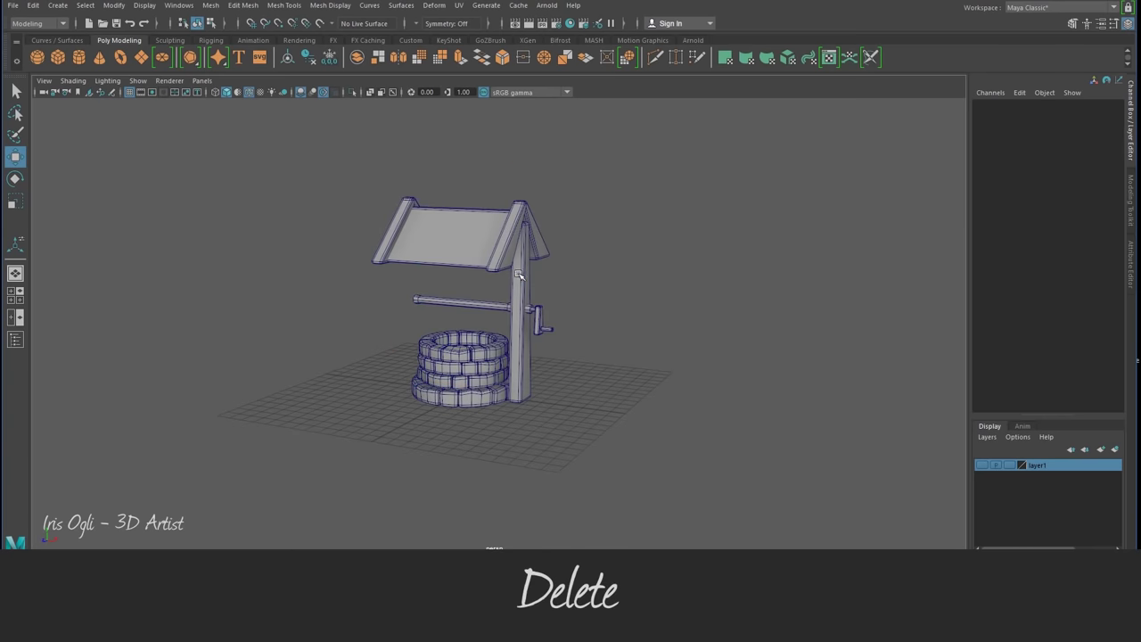
pyautogui.click(523, 303)
pyautogui.hotkey('ctrl', 'g')
pyautogui.hotkey('ctrl', 'd')
pyautogui.doubleClick(1101, 171)
pyautogui.write('-1')
pyautogui.press('Return')
pyautogui.click(660, 382)
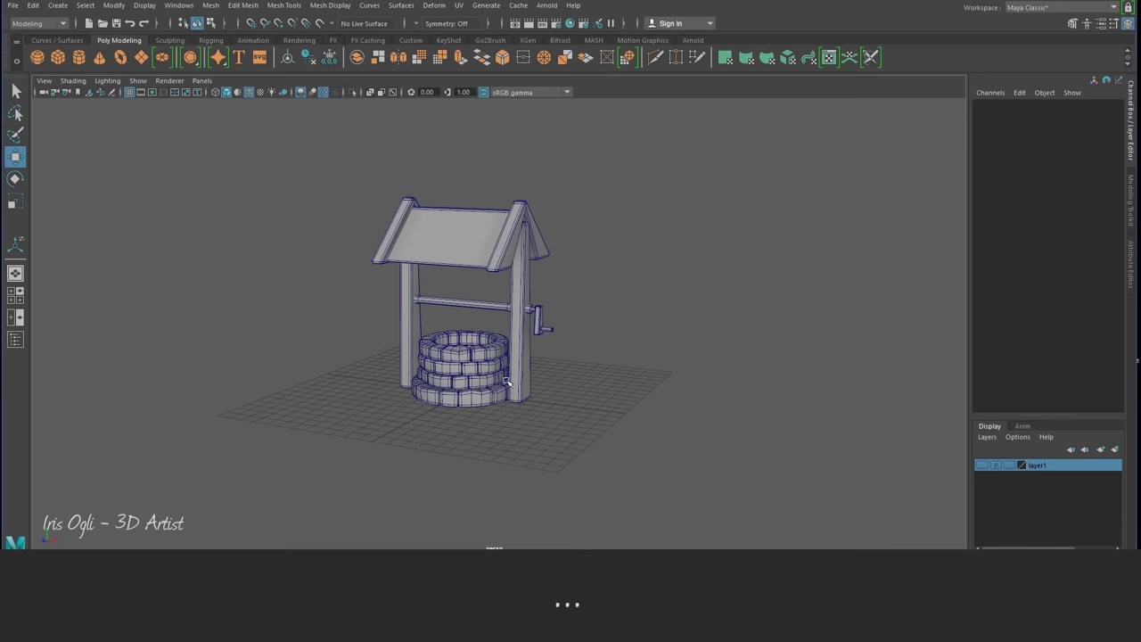
pyautogui.moveTo(358, 382)
pyautogui.keyDown('alt'); pyautogui.mouseDown()
pyautogui.moveTo(408, 379)
pyautogui.moveTo(549, 408)
pyautogui.mouseUp(); pyautogui.keyUp('alt')
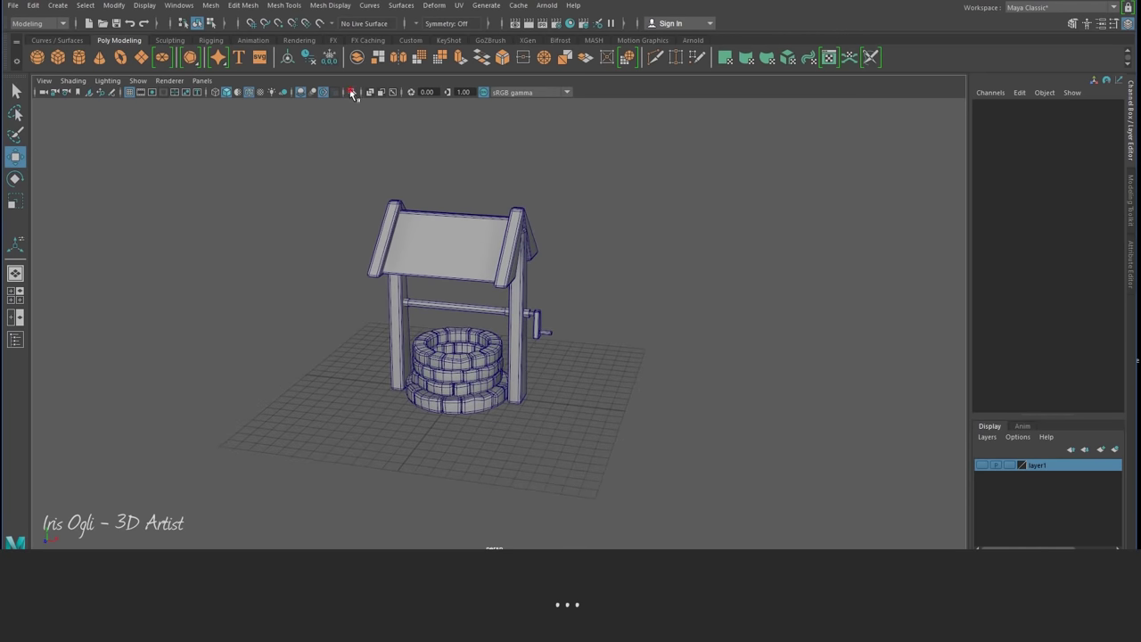